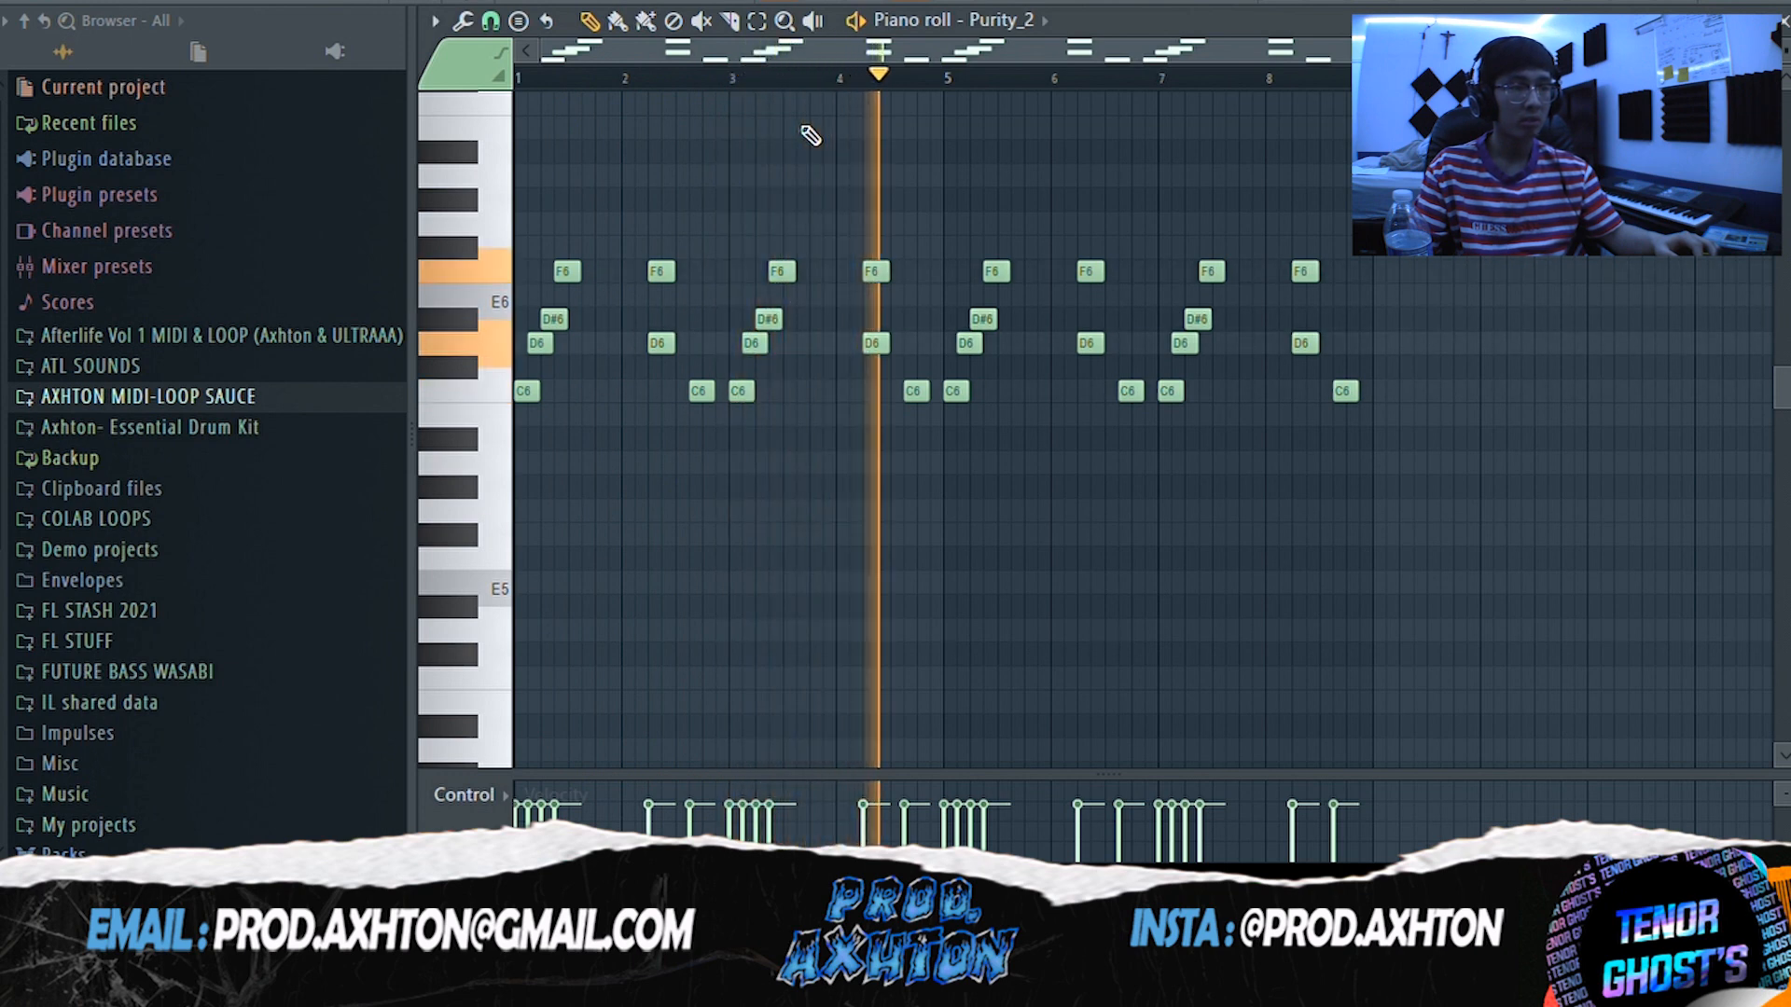
- Check the parametric EQ on Purity_2, and play back the Purity pattern's melody in the piano roll
key(F9)
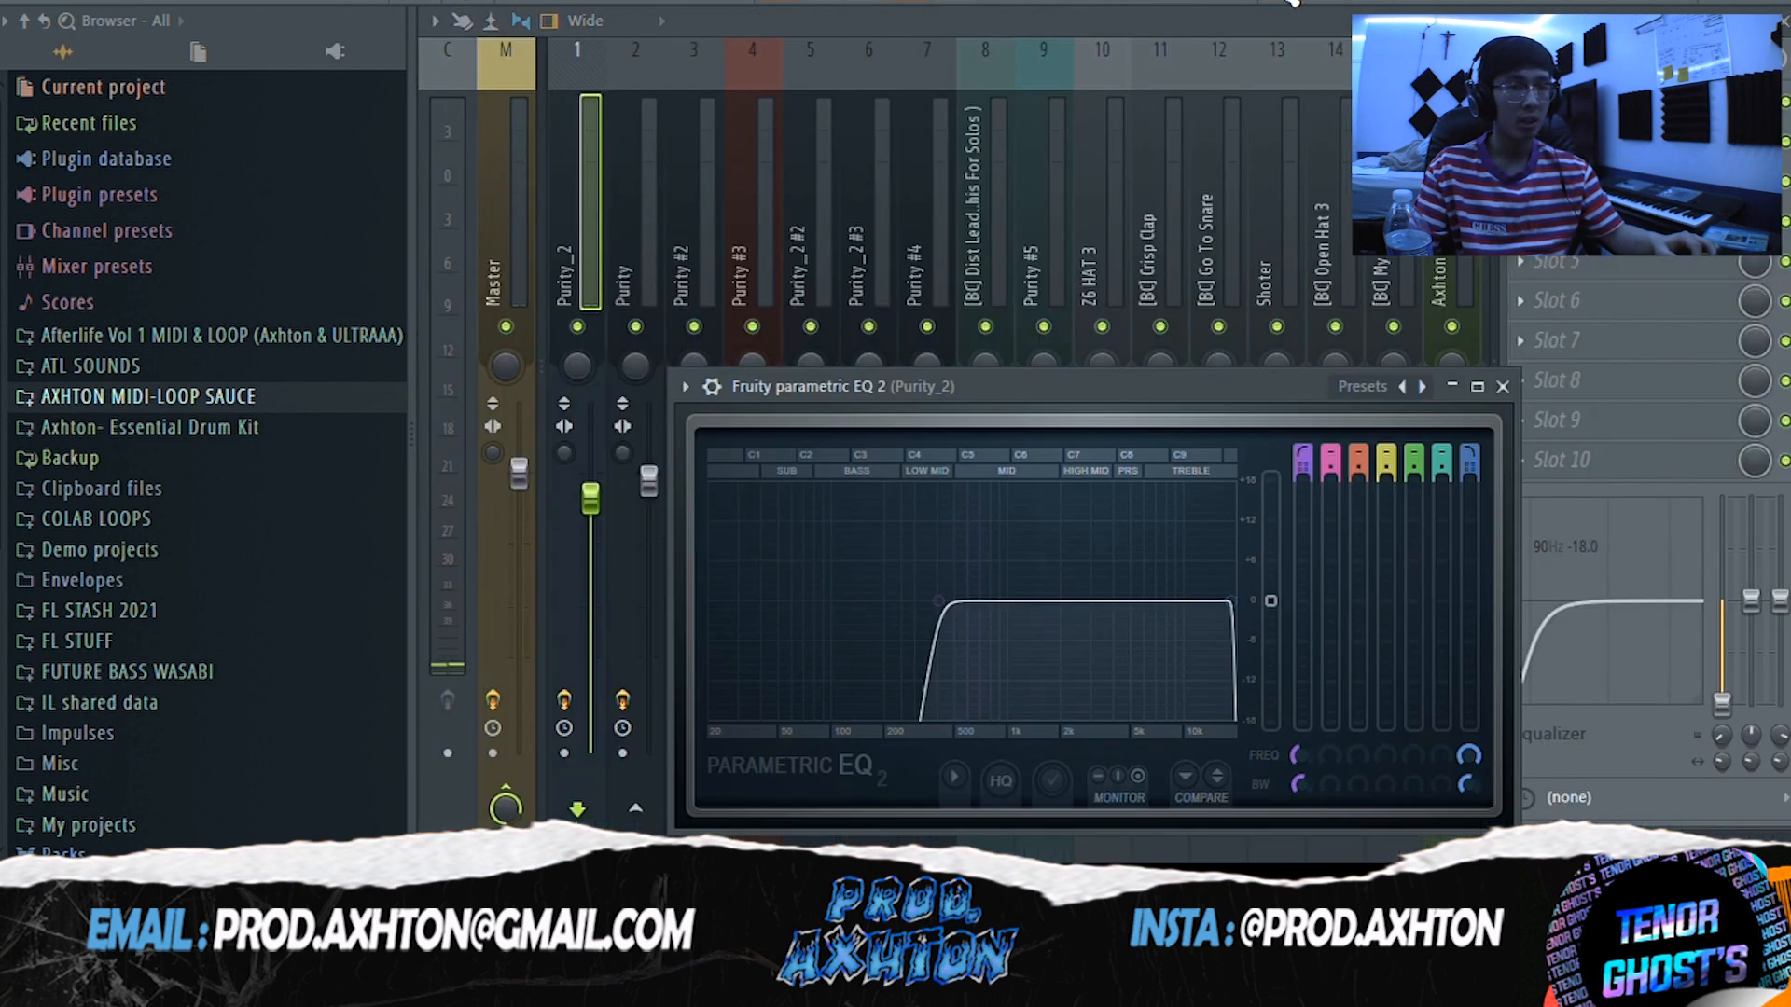
key(F5)
double_click(819, 243)
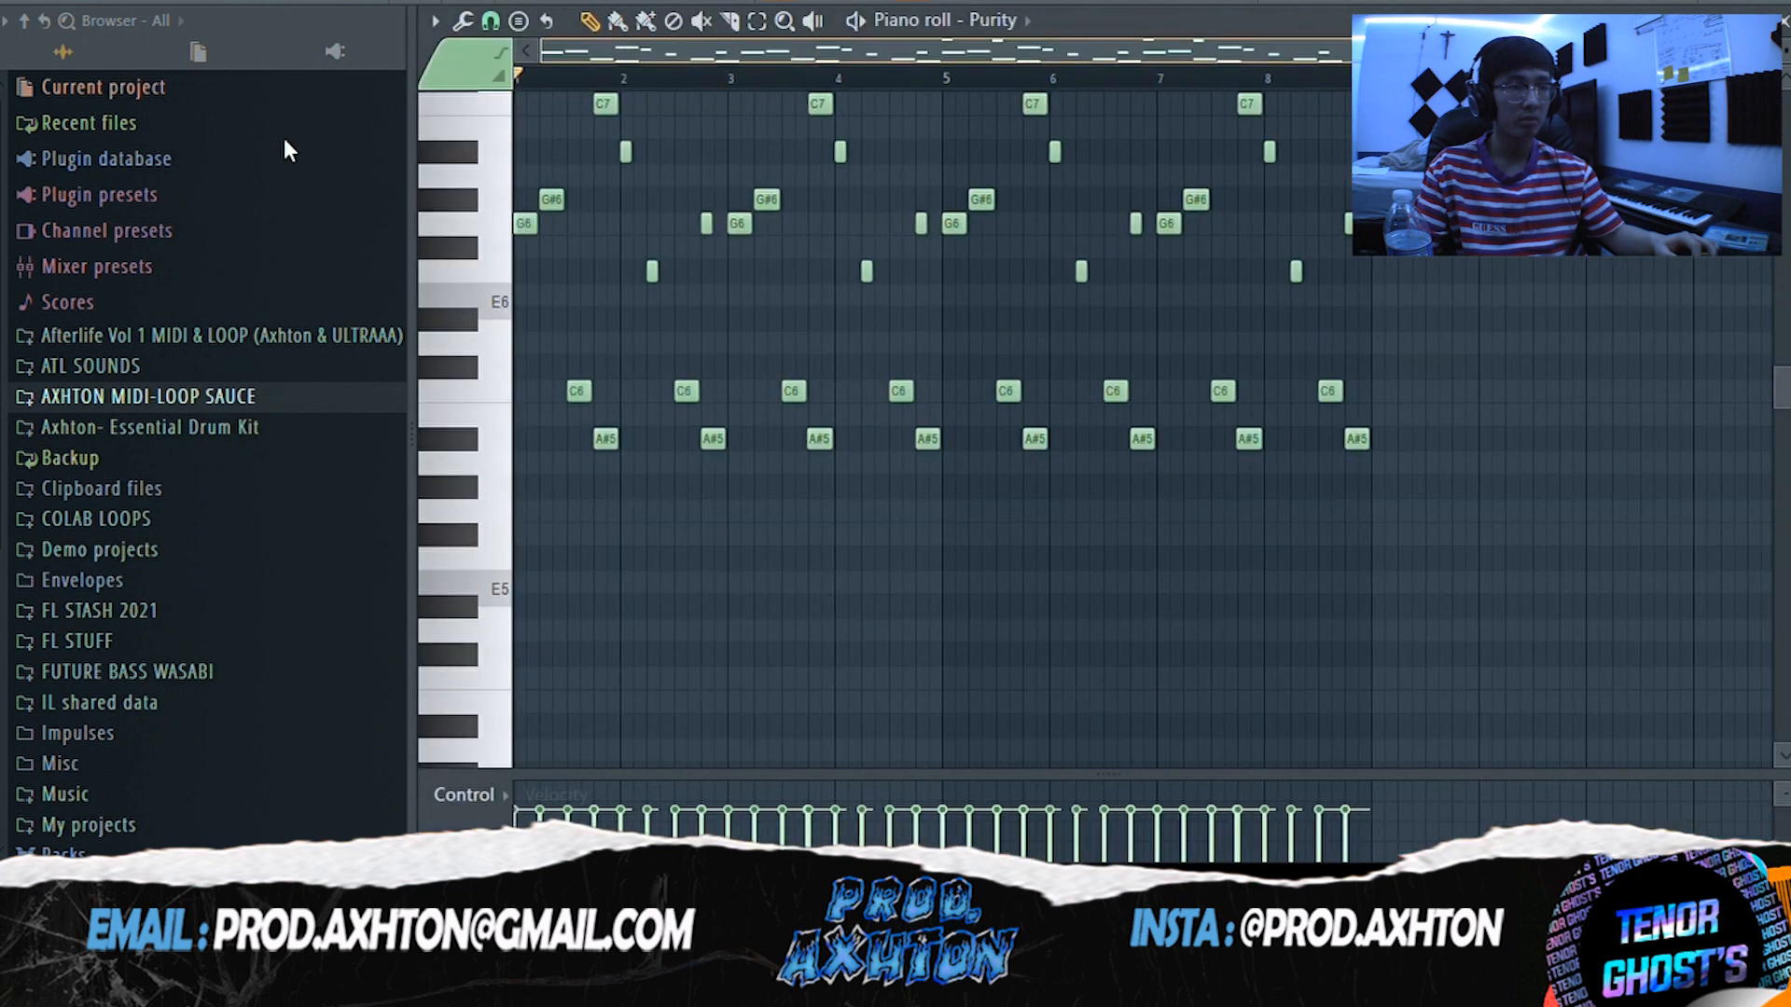
scroll(1031, 640, up, 2)
key(space)
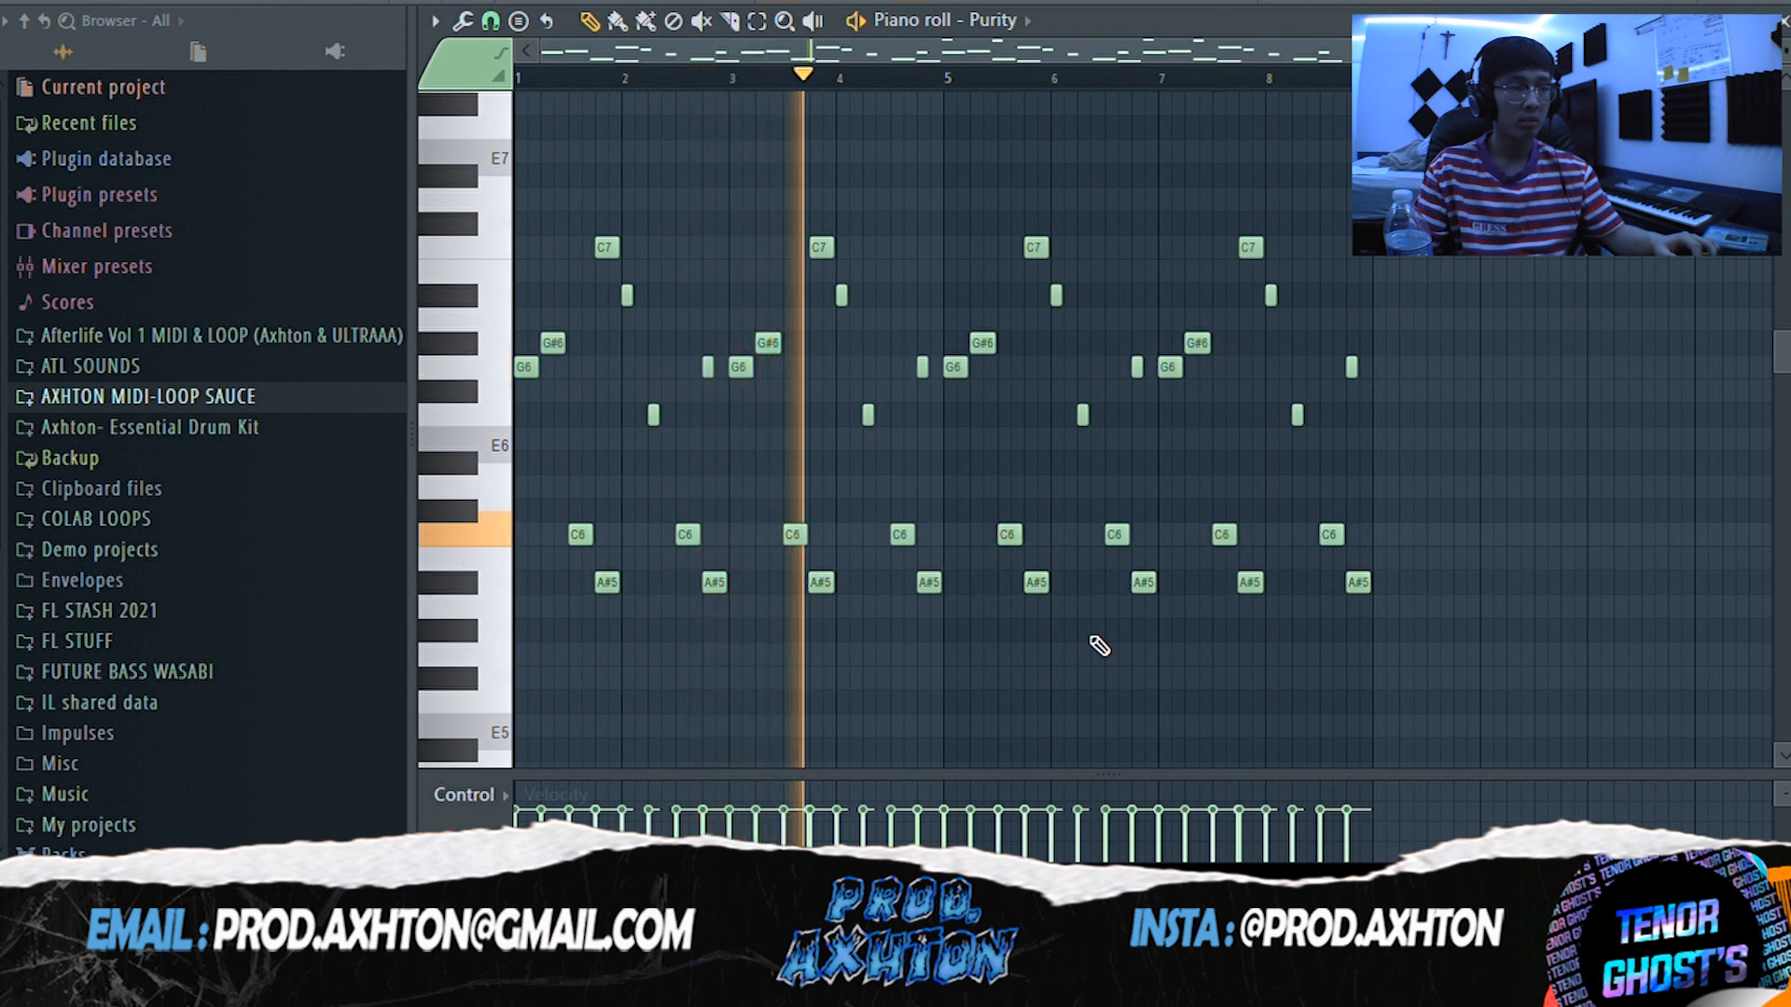
key(space)
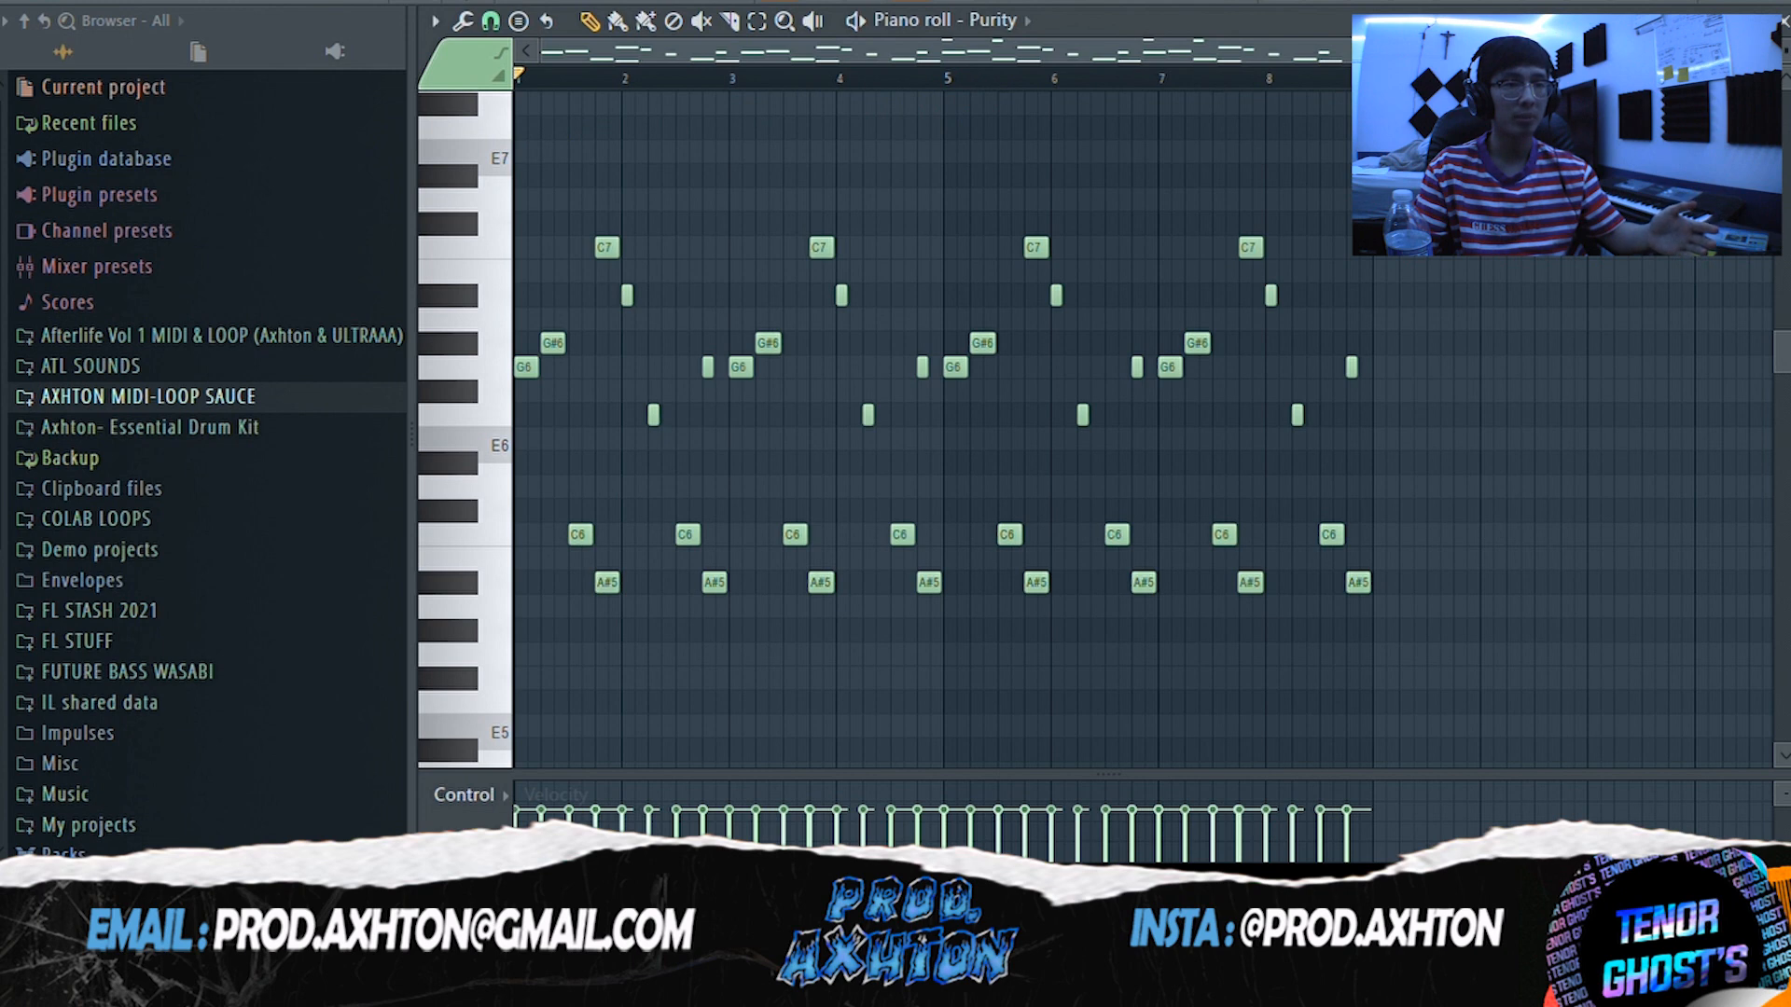
- Open the Purity #2 pattern from Track 3 in the piano roll and play it back
key(F5)
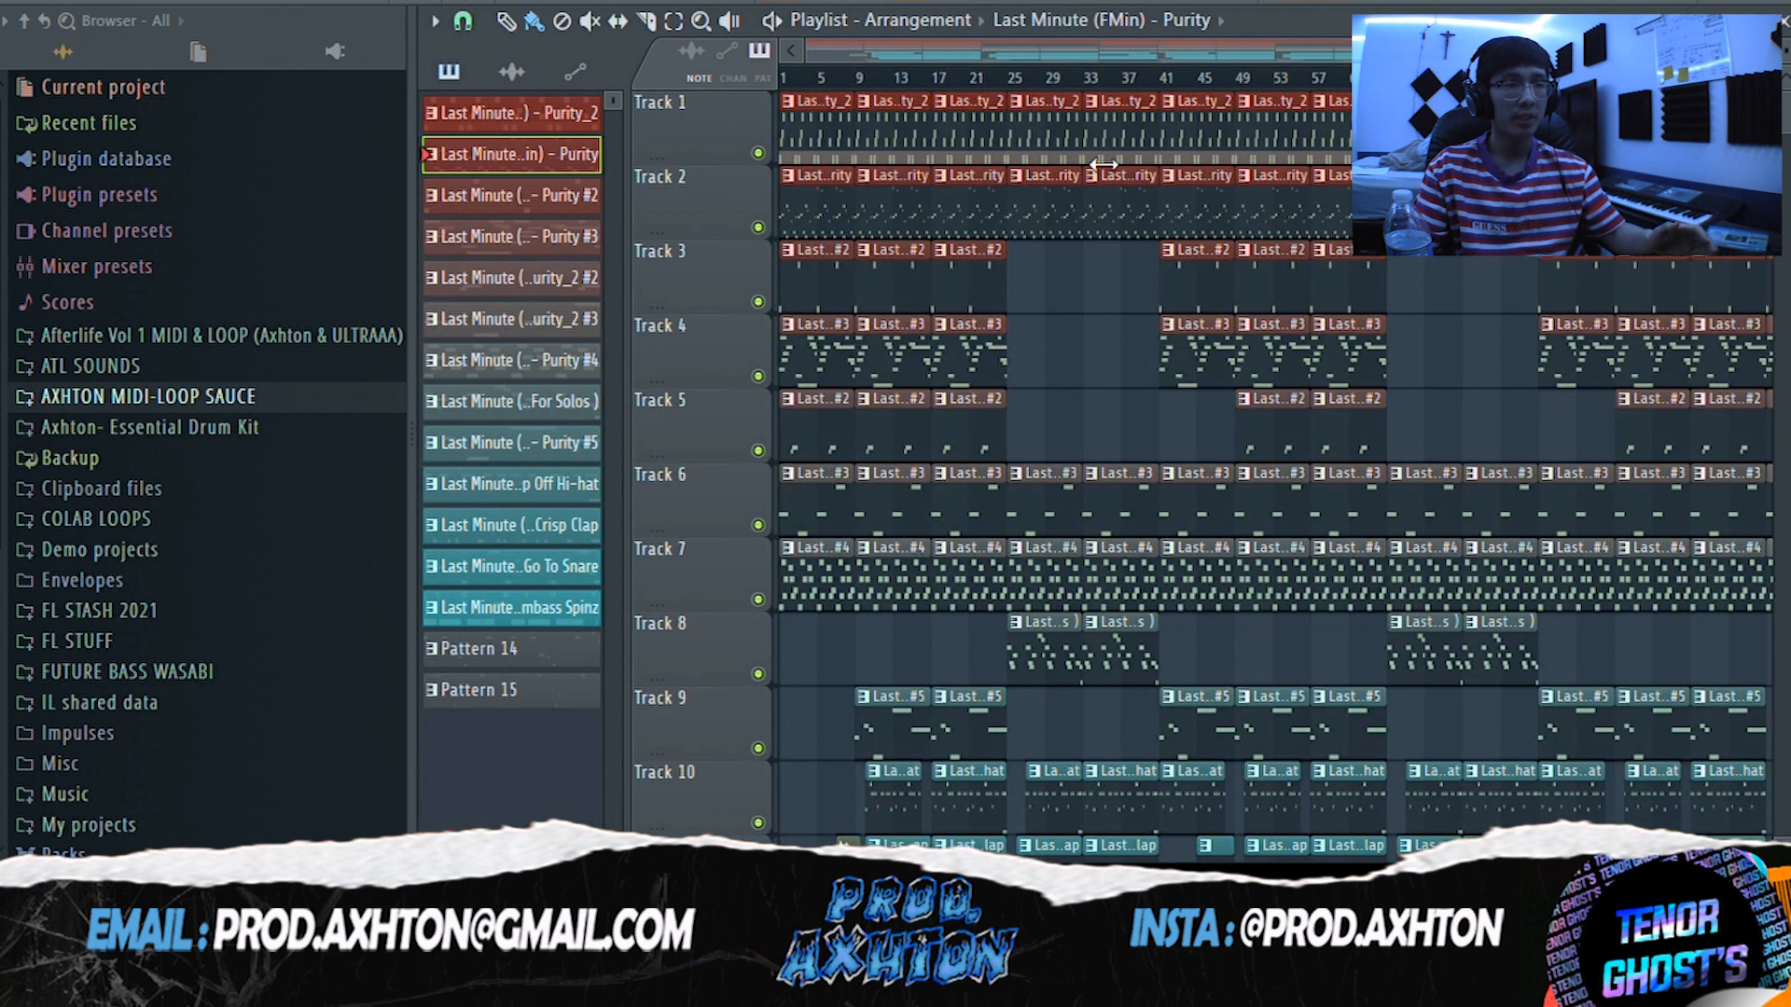
scroll(1055, 311, down, 1)
scroll(971, 304, up, 1)
double_click(825, 298)
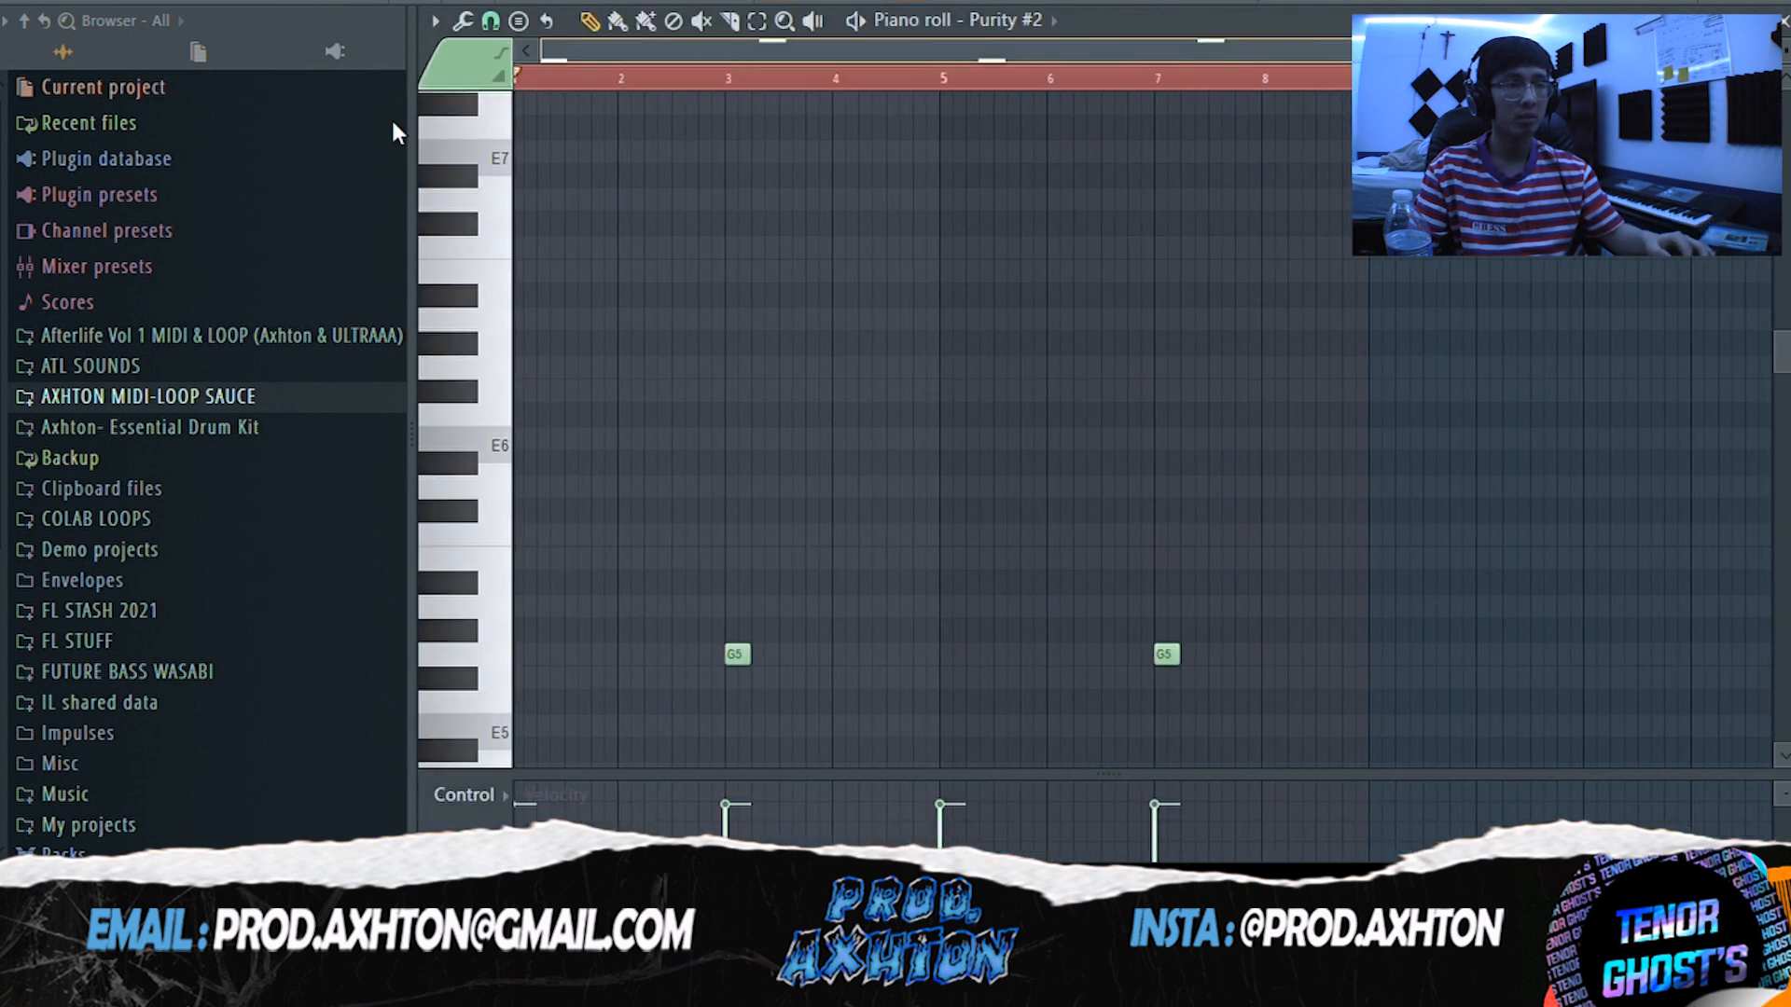
key(space)
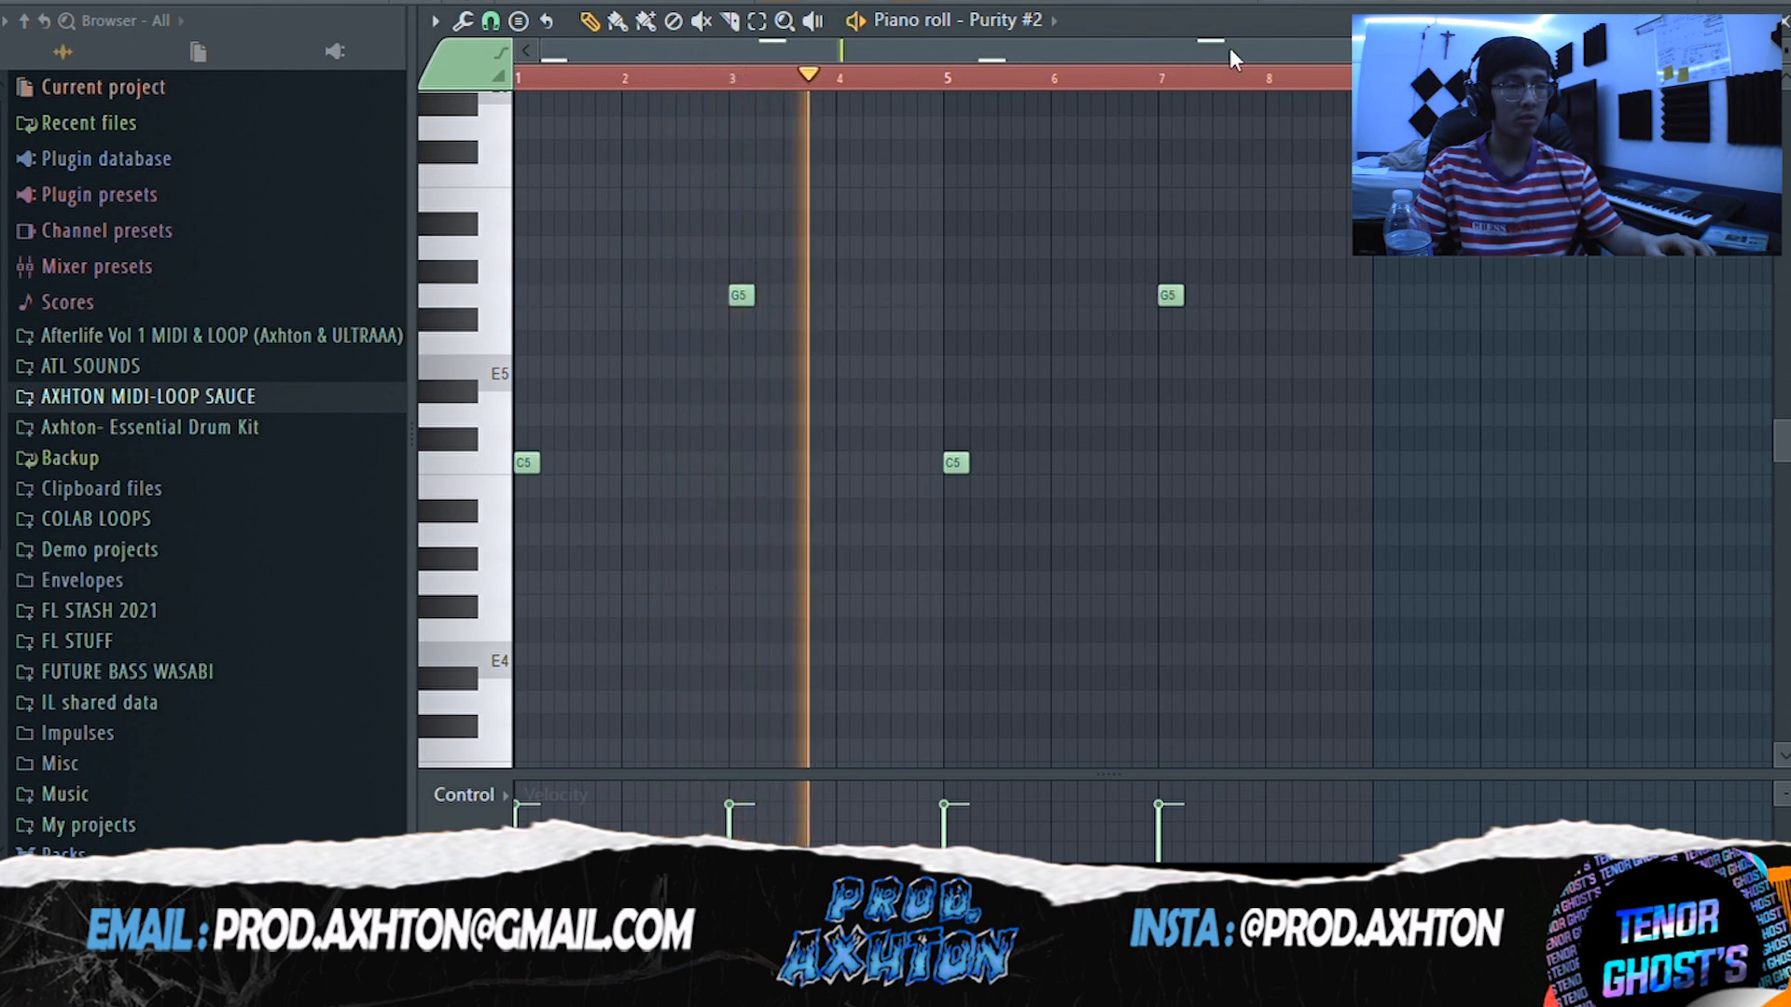
- Inspect the Fruity parametric EQ 2 curve on the Purity #2 mixer track, and return to the playlist
key(F9)
click(1576, 102)
drag(1257, 278, 1240, 195)
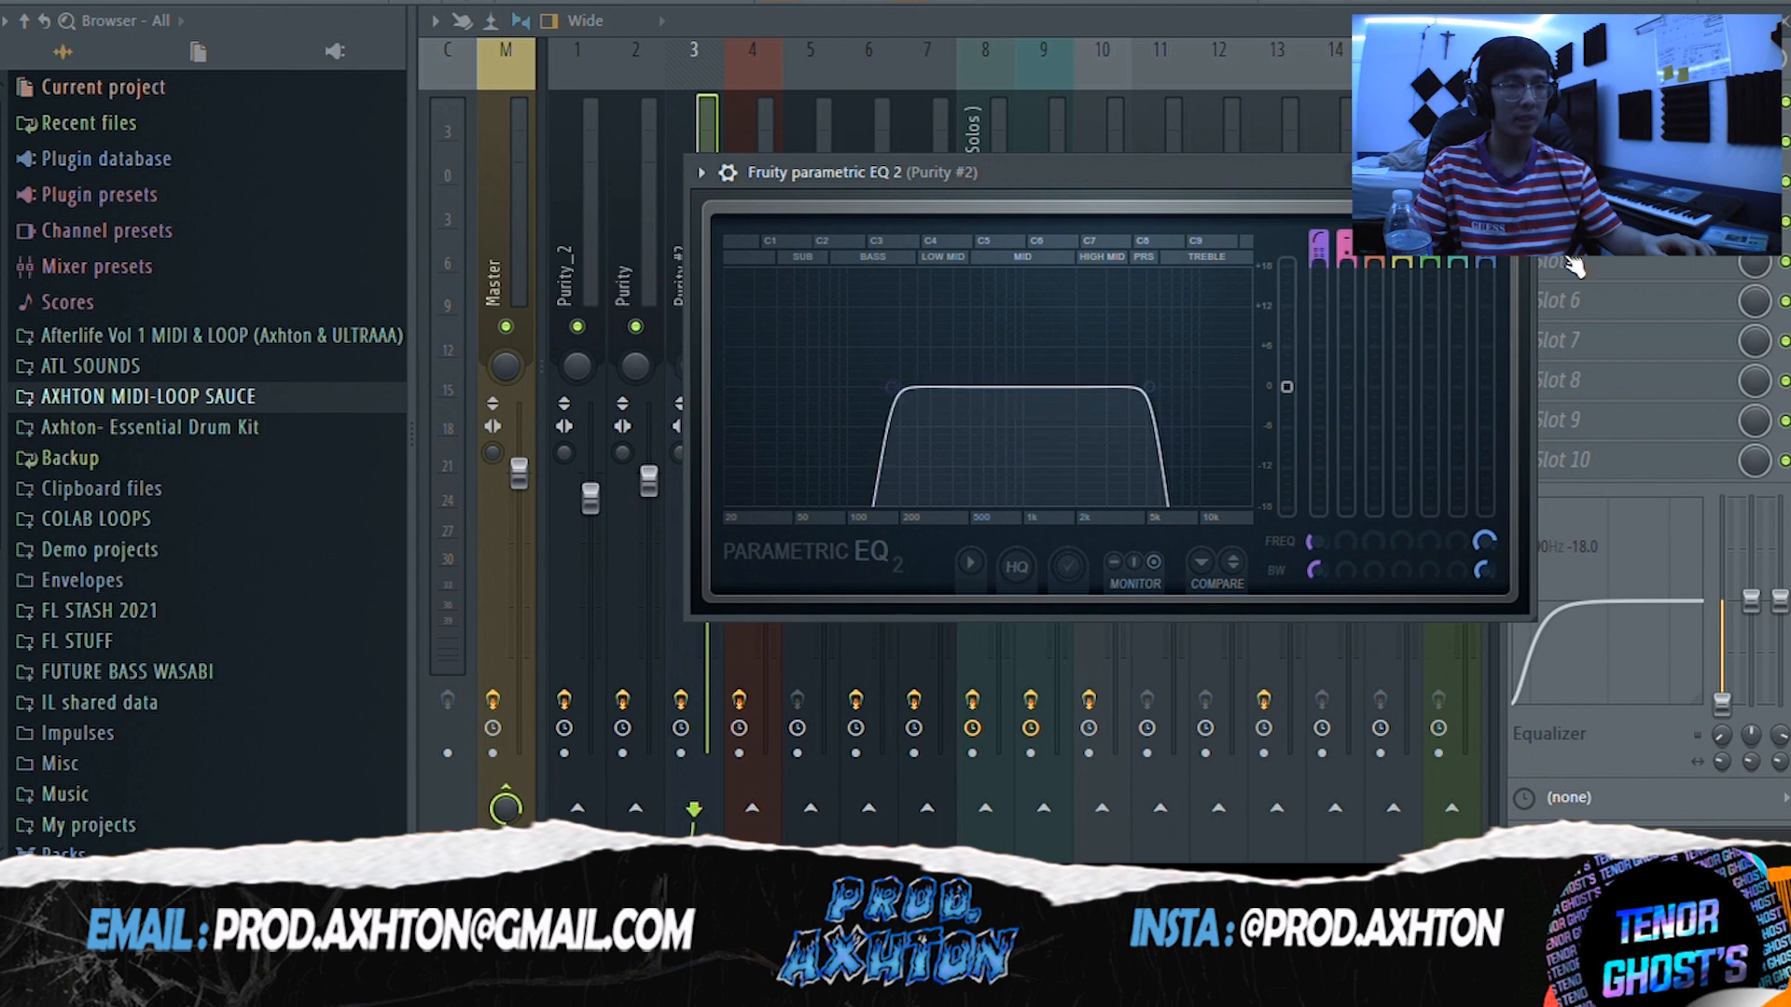
click(1522, 172)
click(1294, 4)
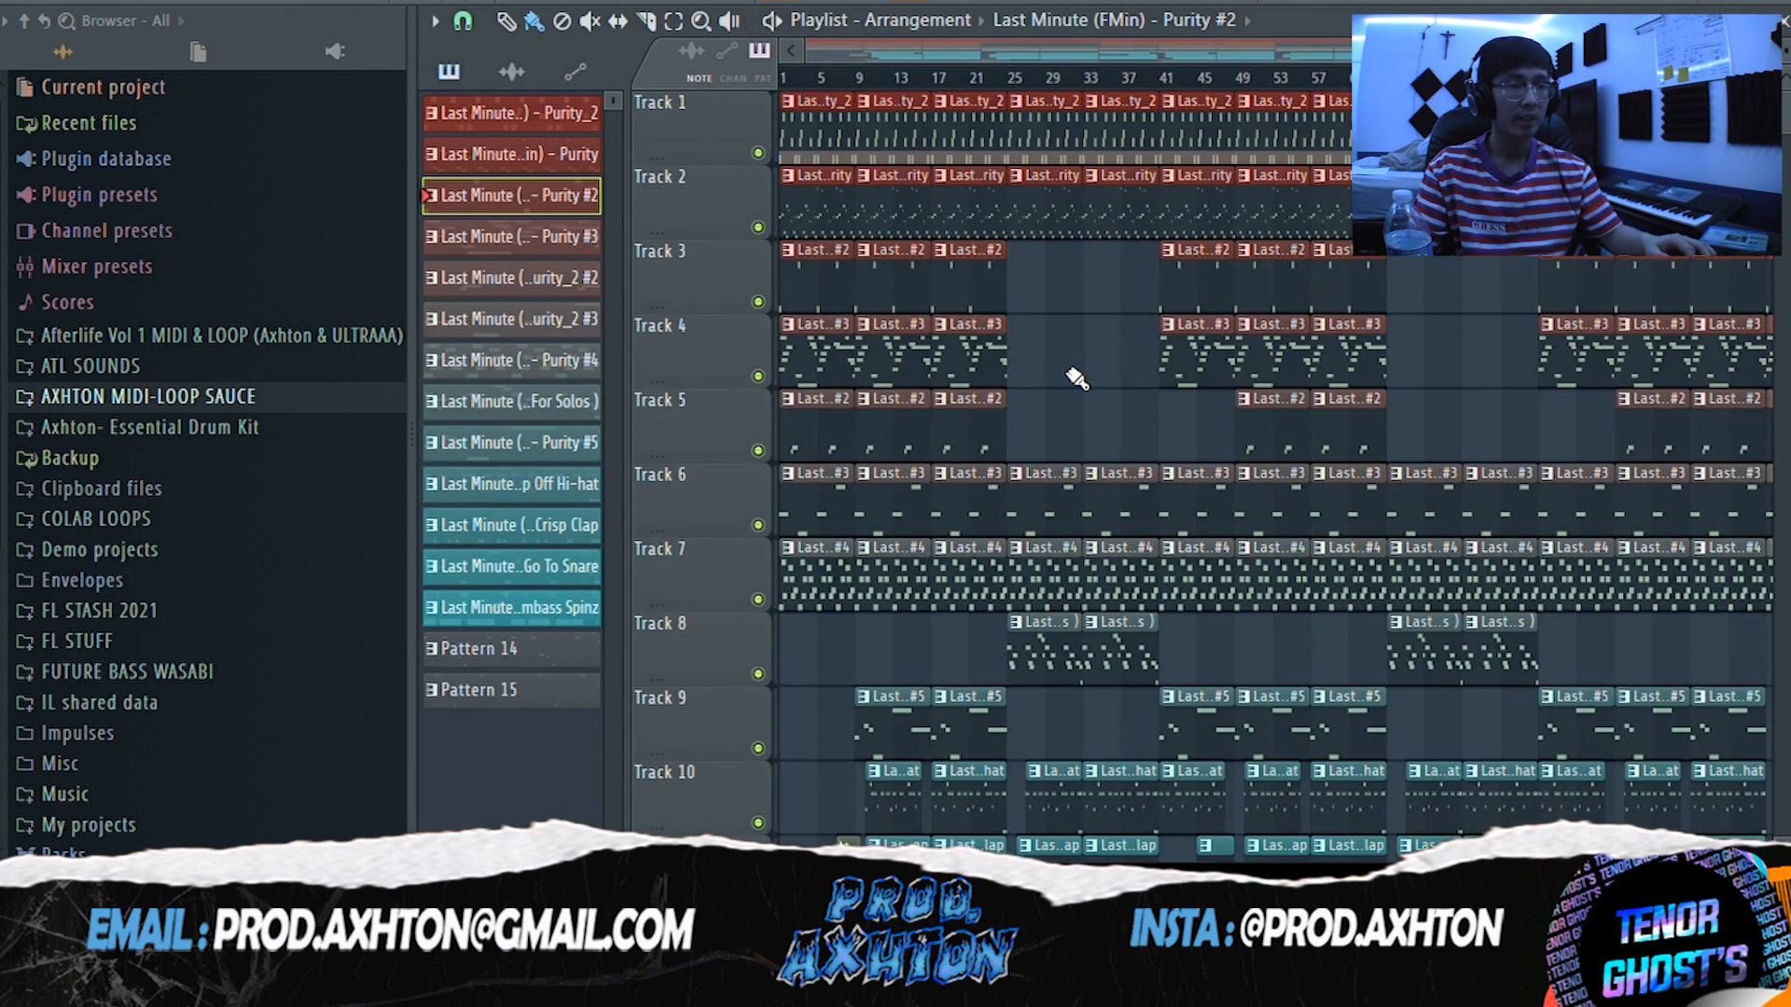
- Solo Track 4 and play back its Purity #3 melody in the piano roll
right_click(757, 377)
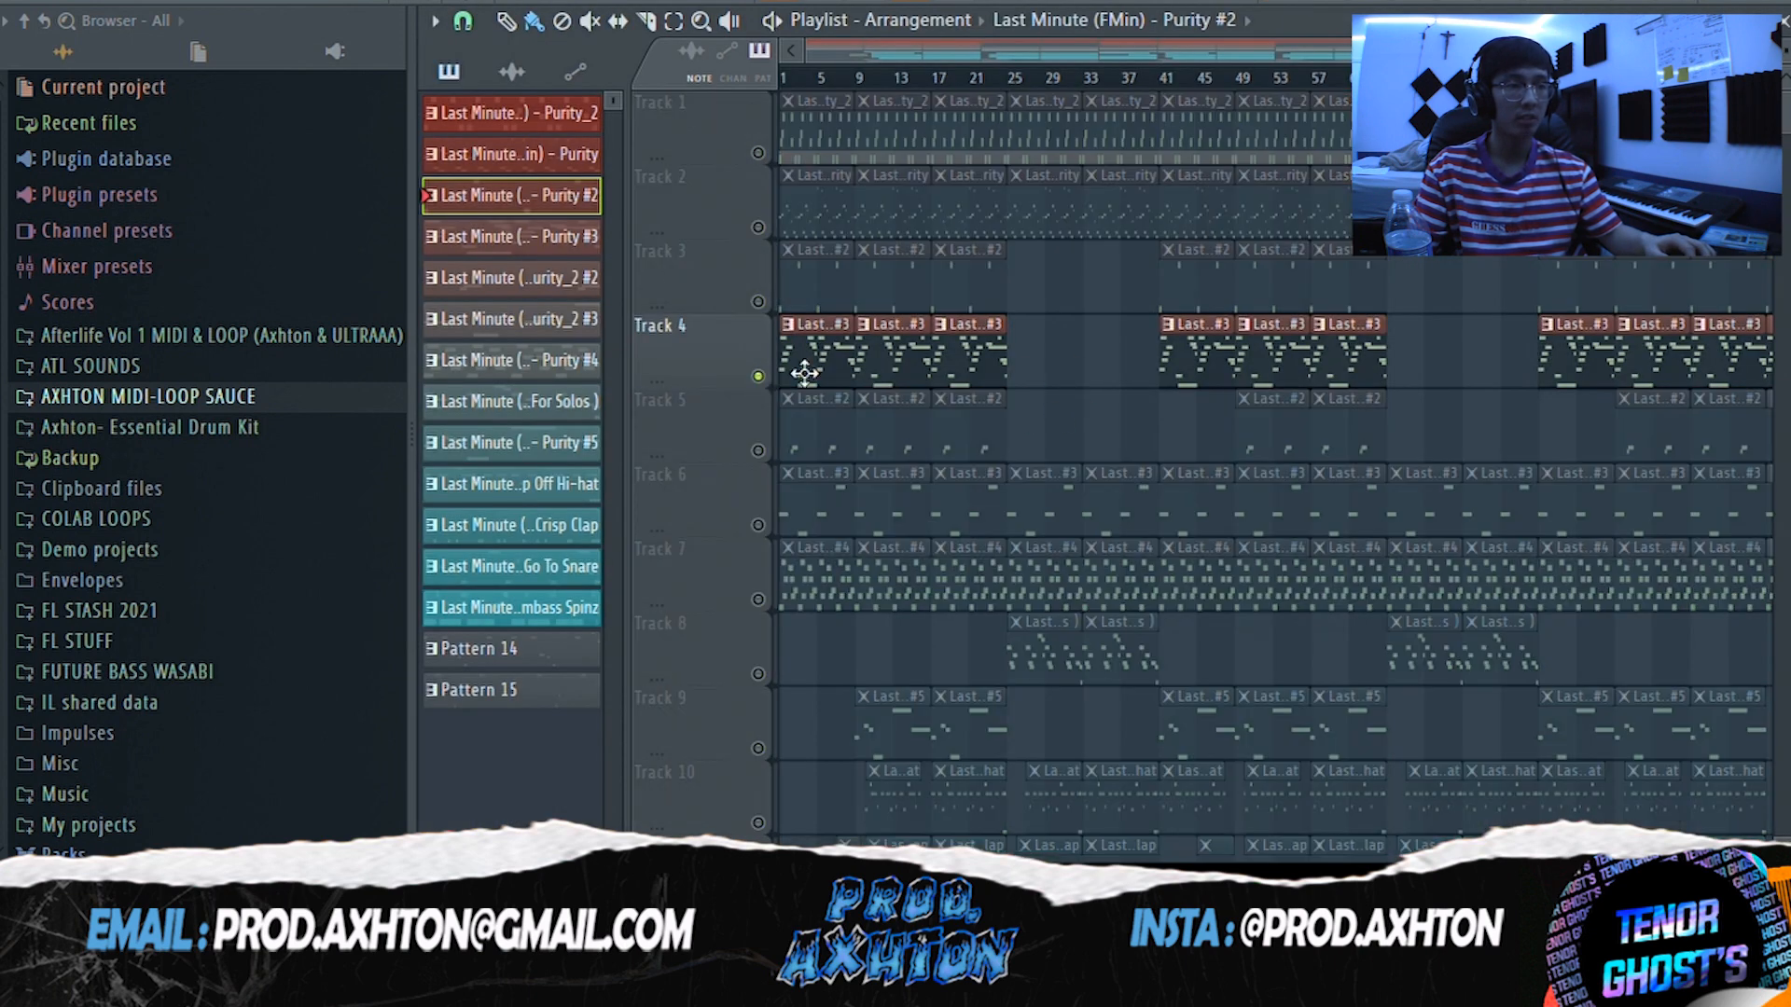
double_click(800, 371)
key(space)
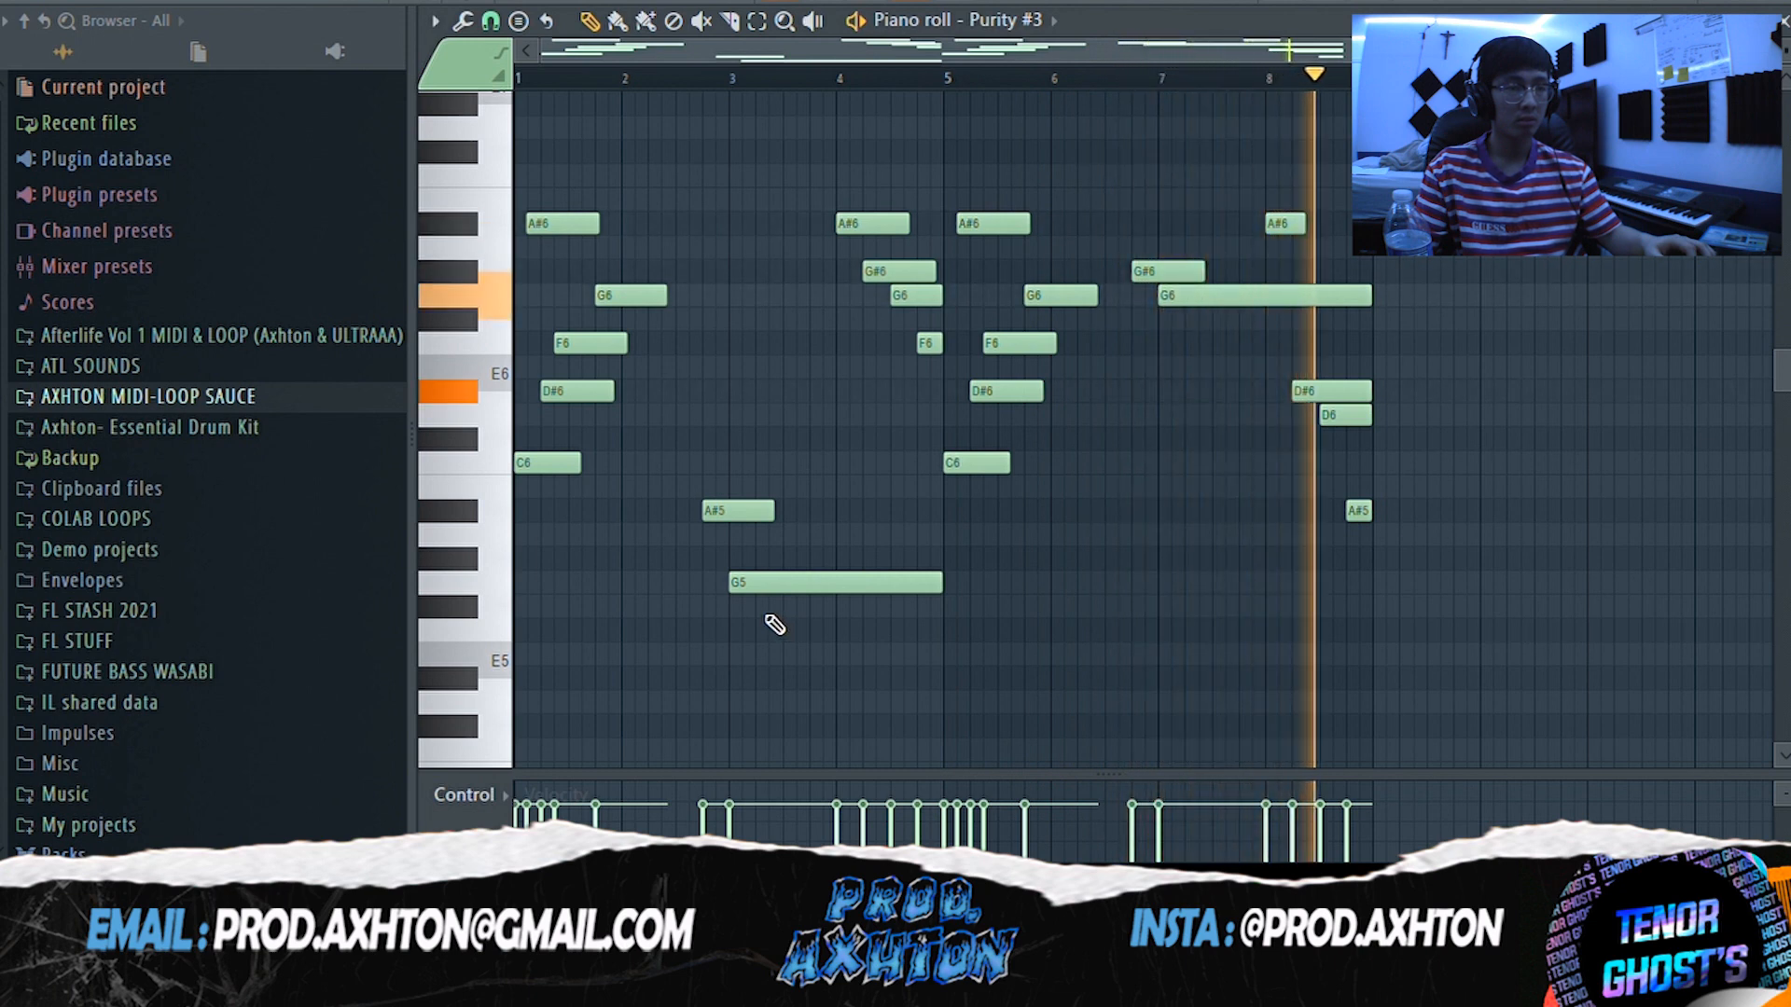
key(space)
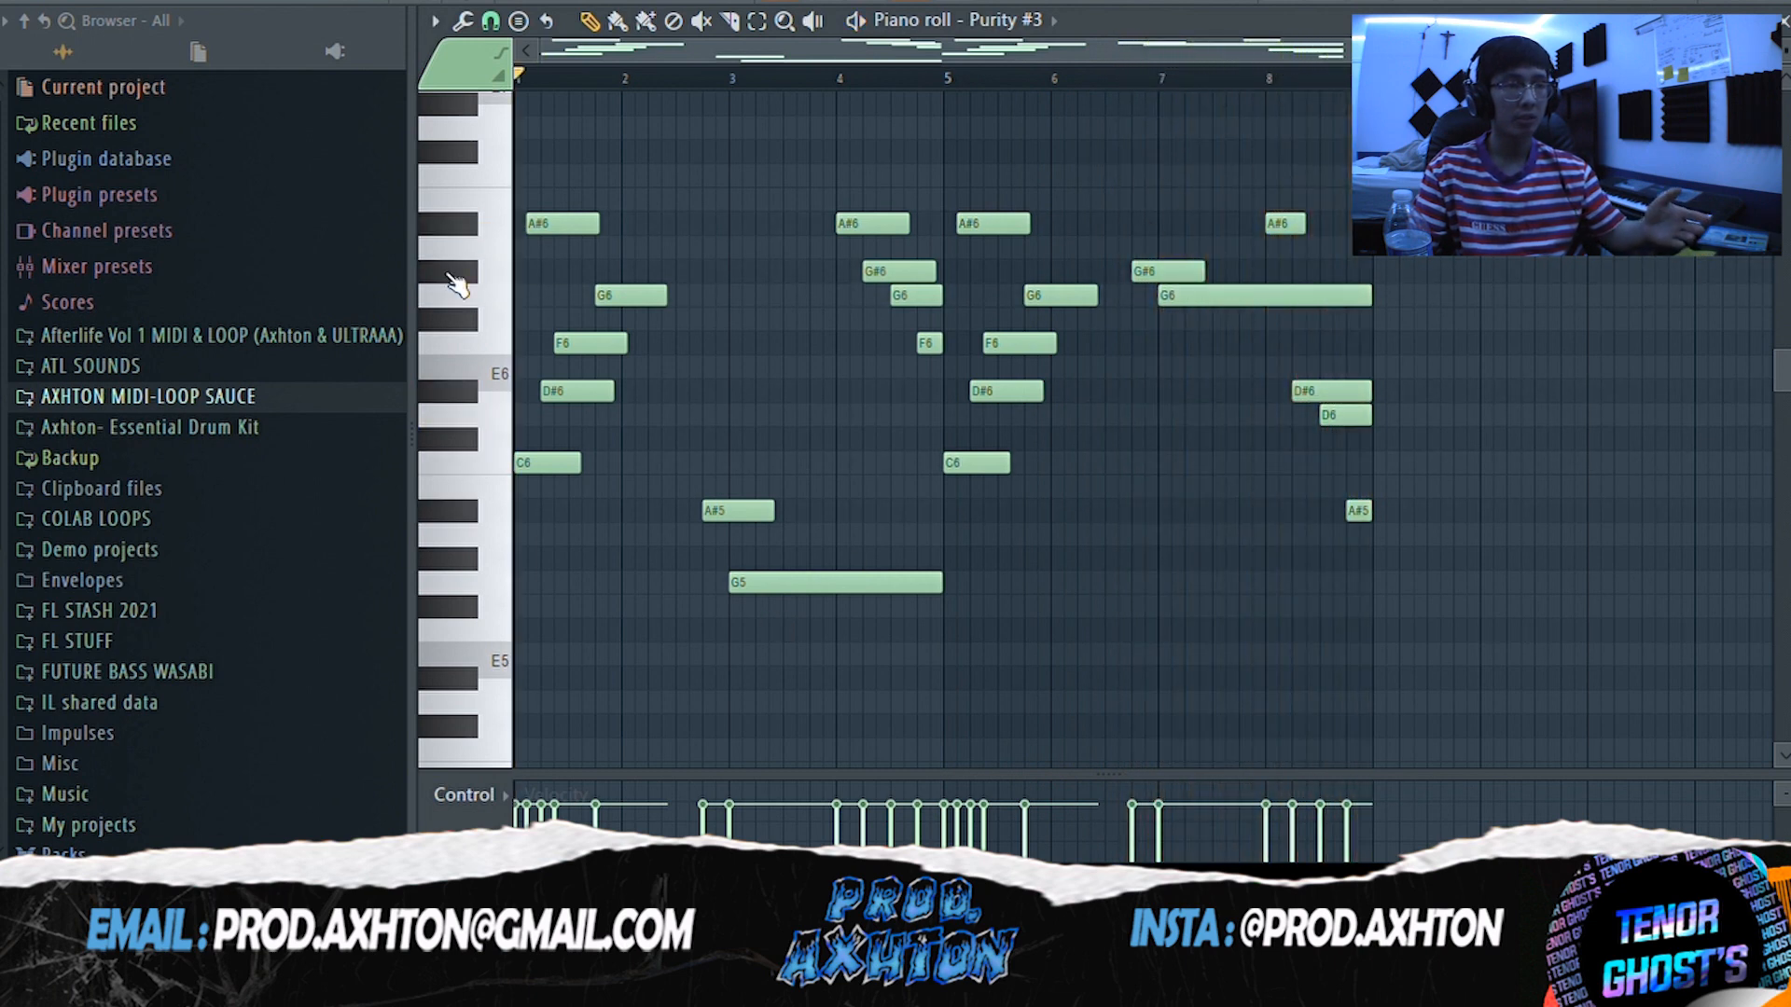
- Highlight the Purity #3 notes in bars 5 to 8 and those in bars 1 to 4 to compare the two halves
drag(932, 117, 1421, 642)
drag(953, 173, 1413, 604)
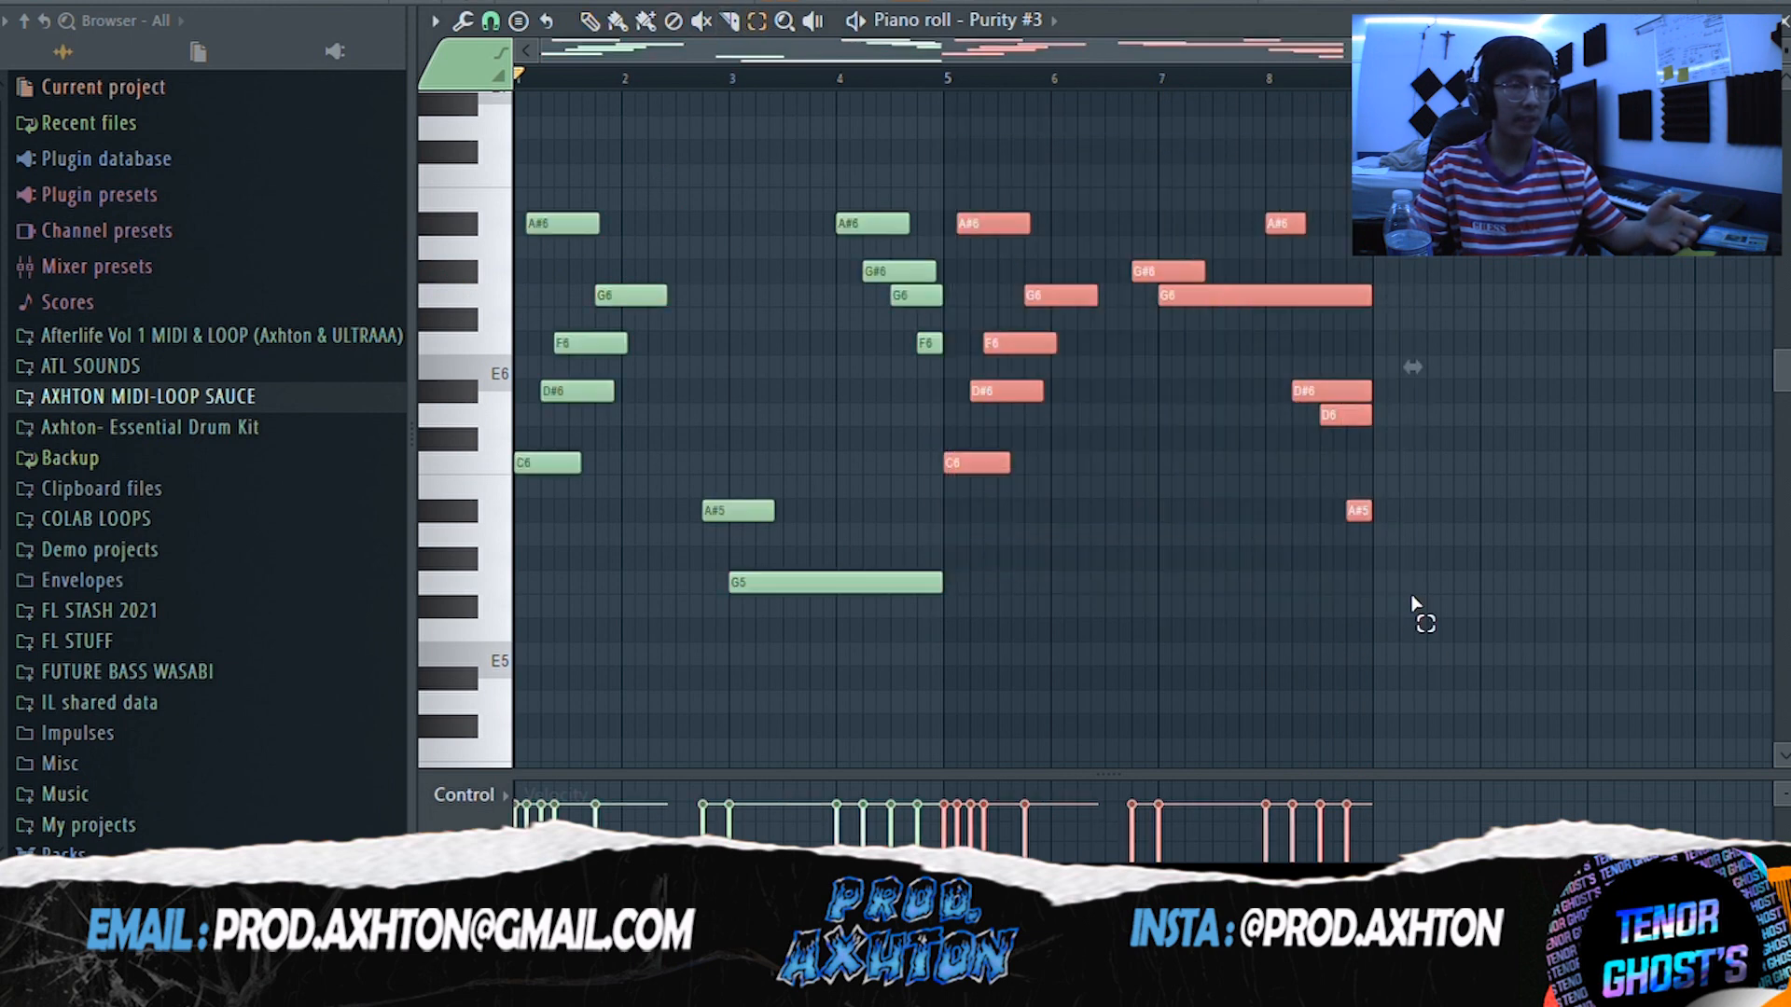
click(1047, 199)
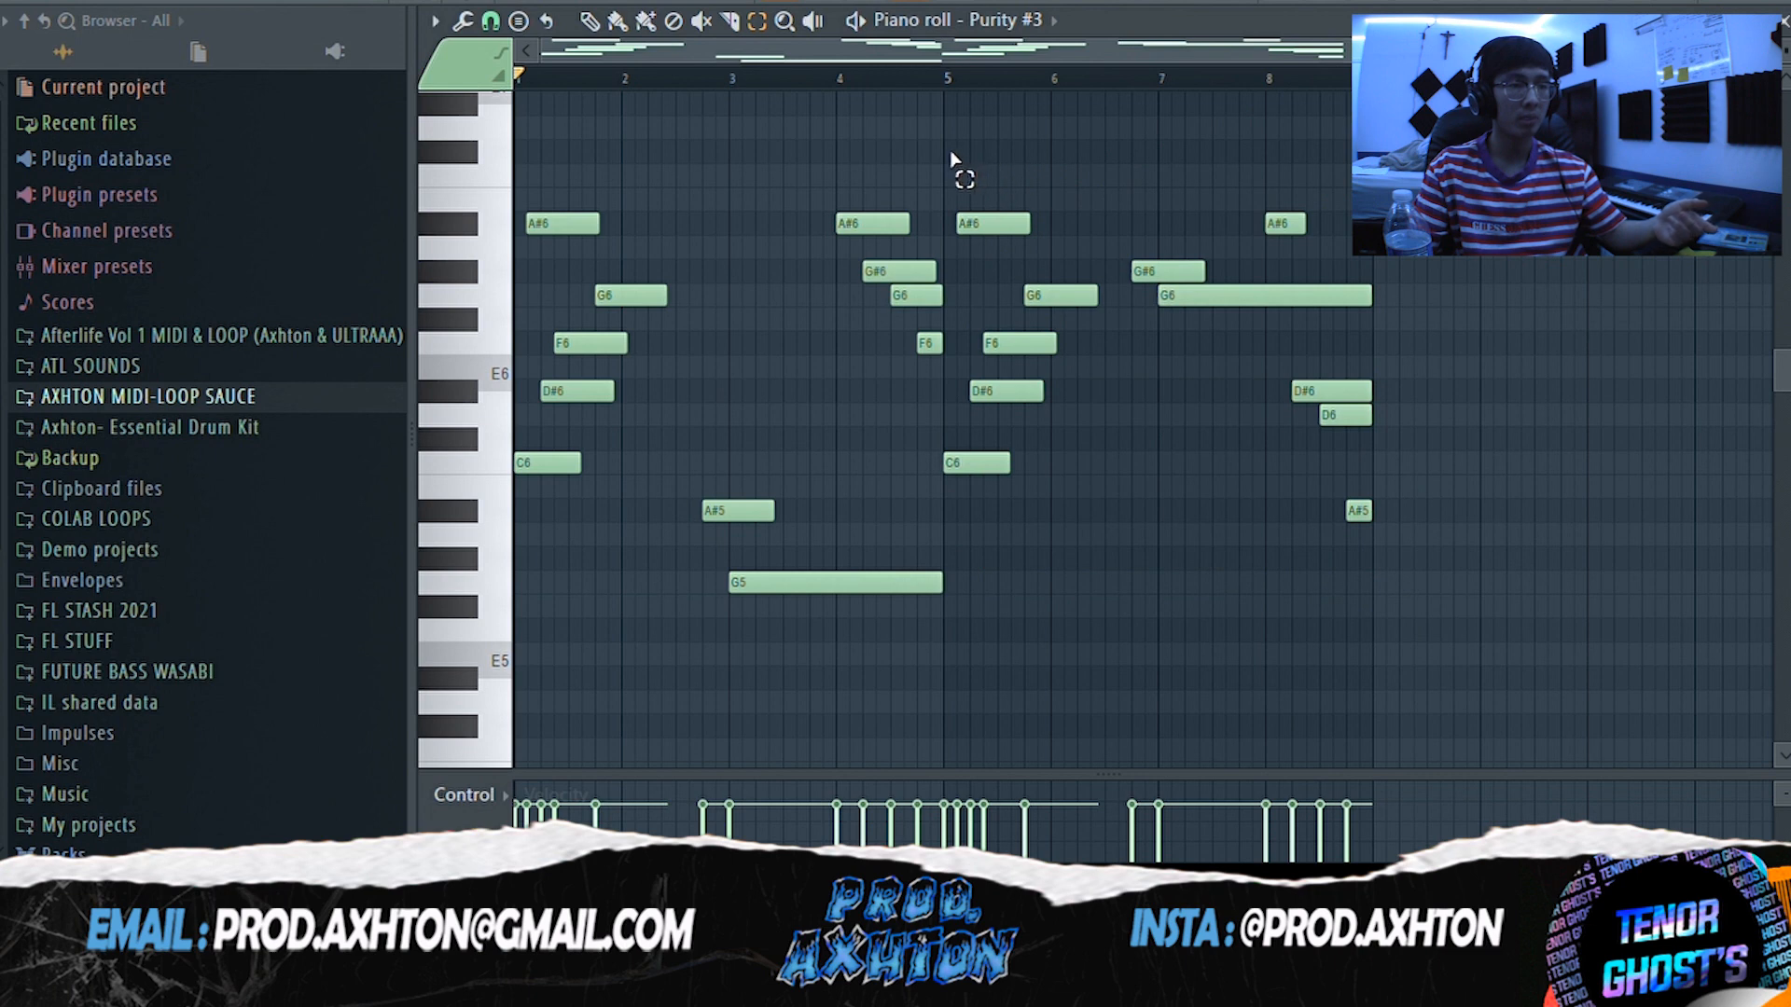
drag(928, 156, 380, 680)
click(912, 152)
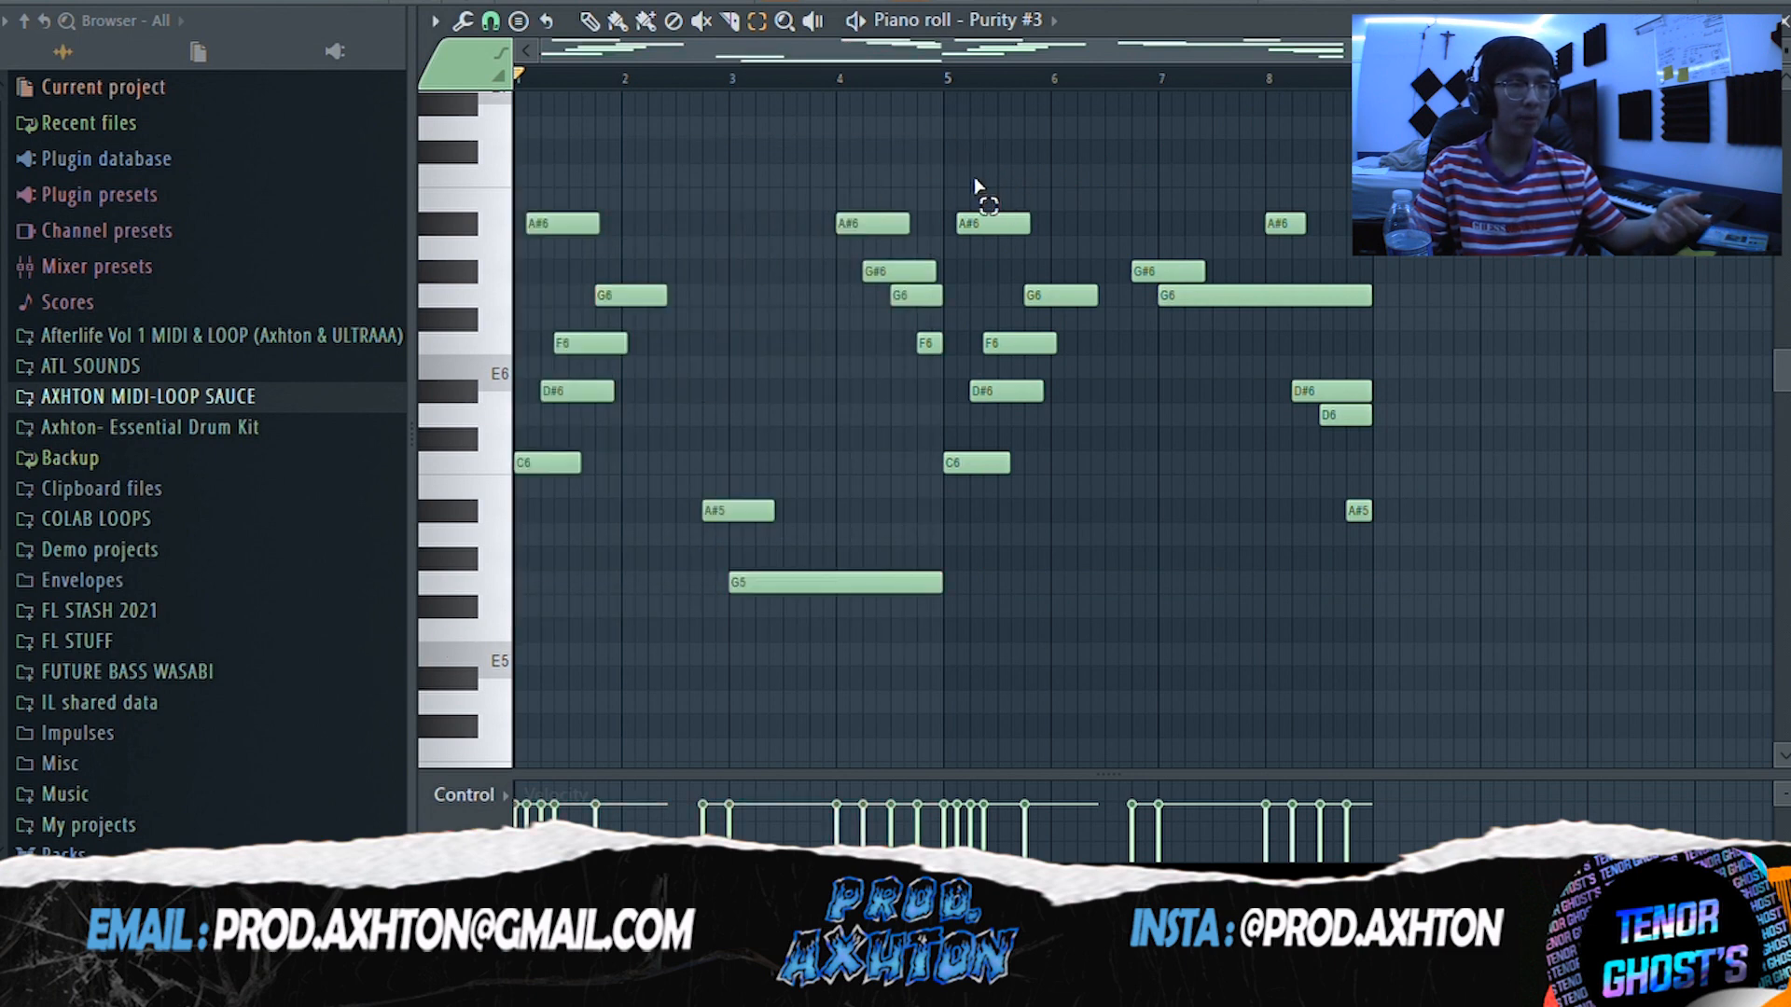
- Inspect the Fruity Flangus and Fruity parametric EQ 2 settings on the Purity #3 mixer track
key(F9)
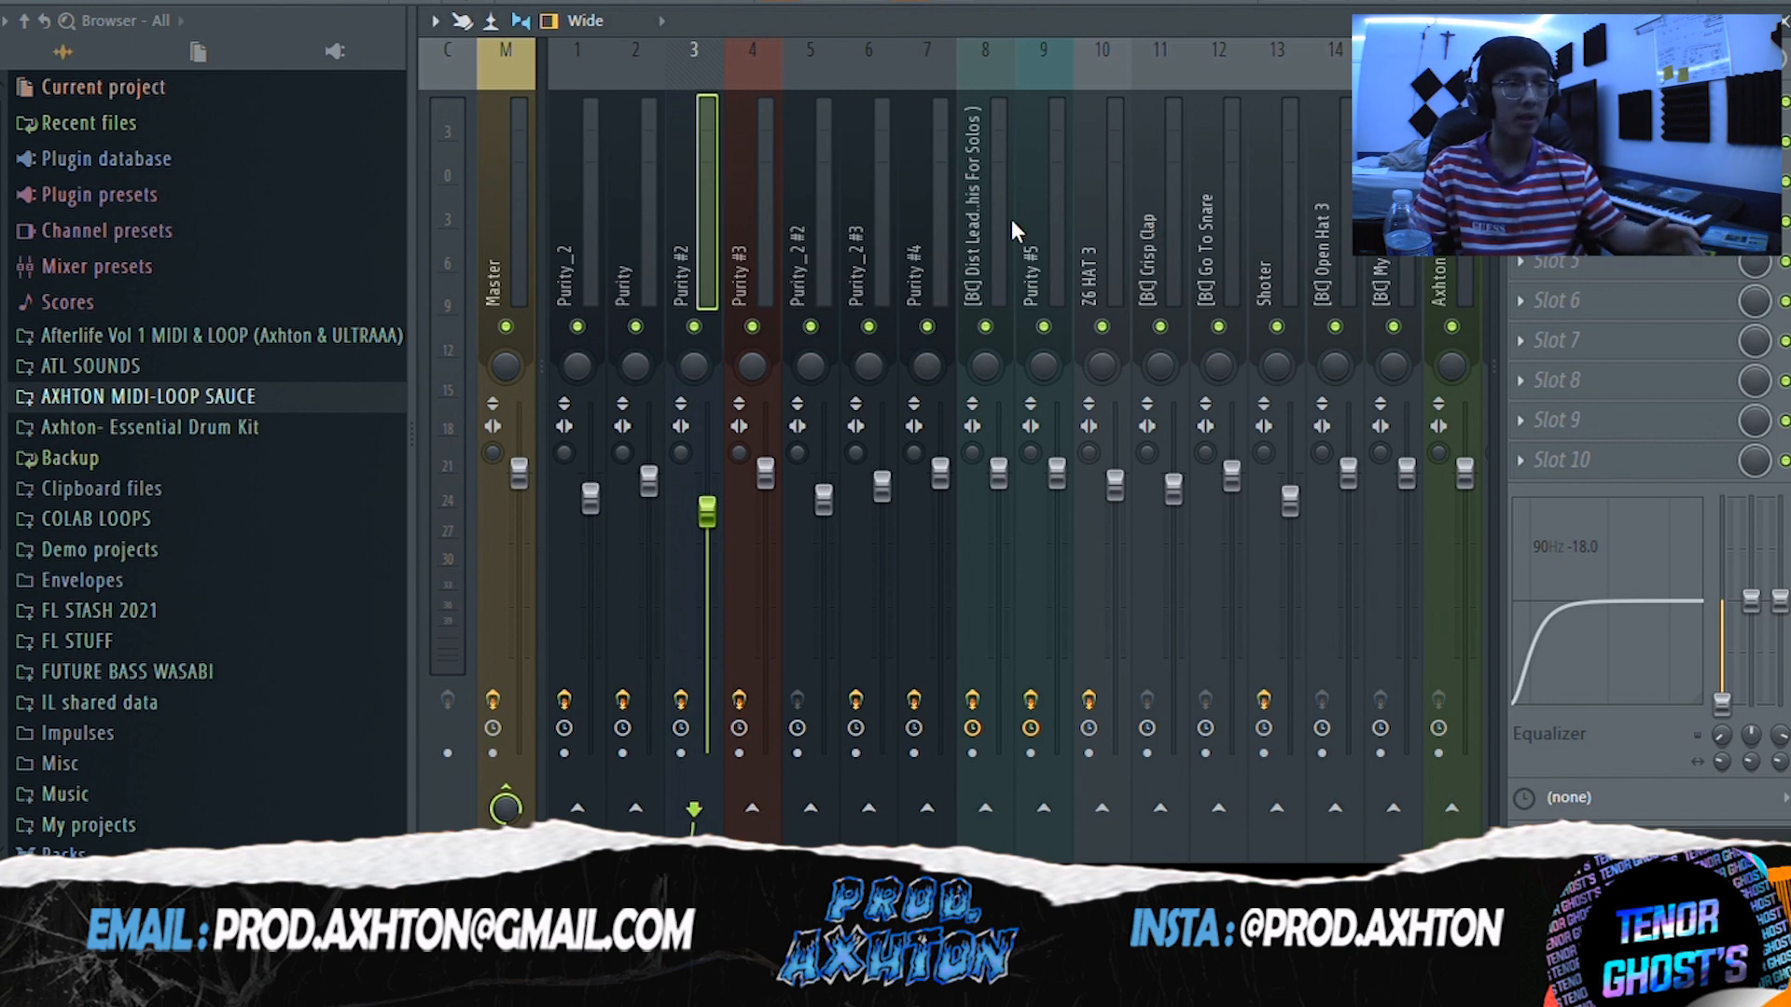
click(754, 259)
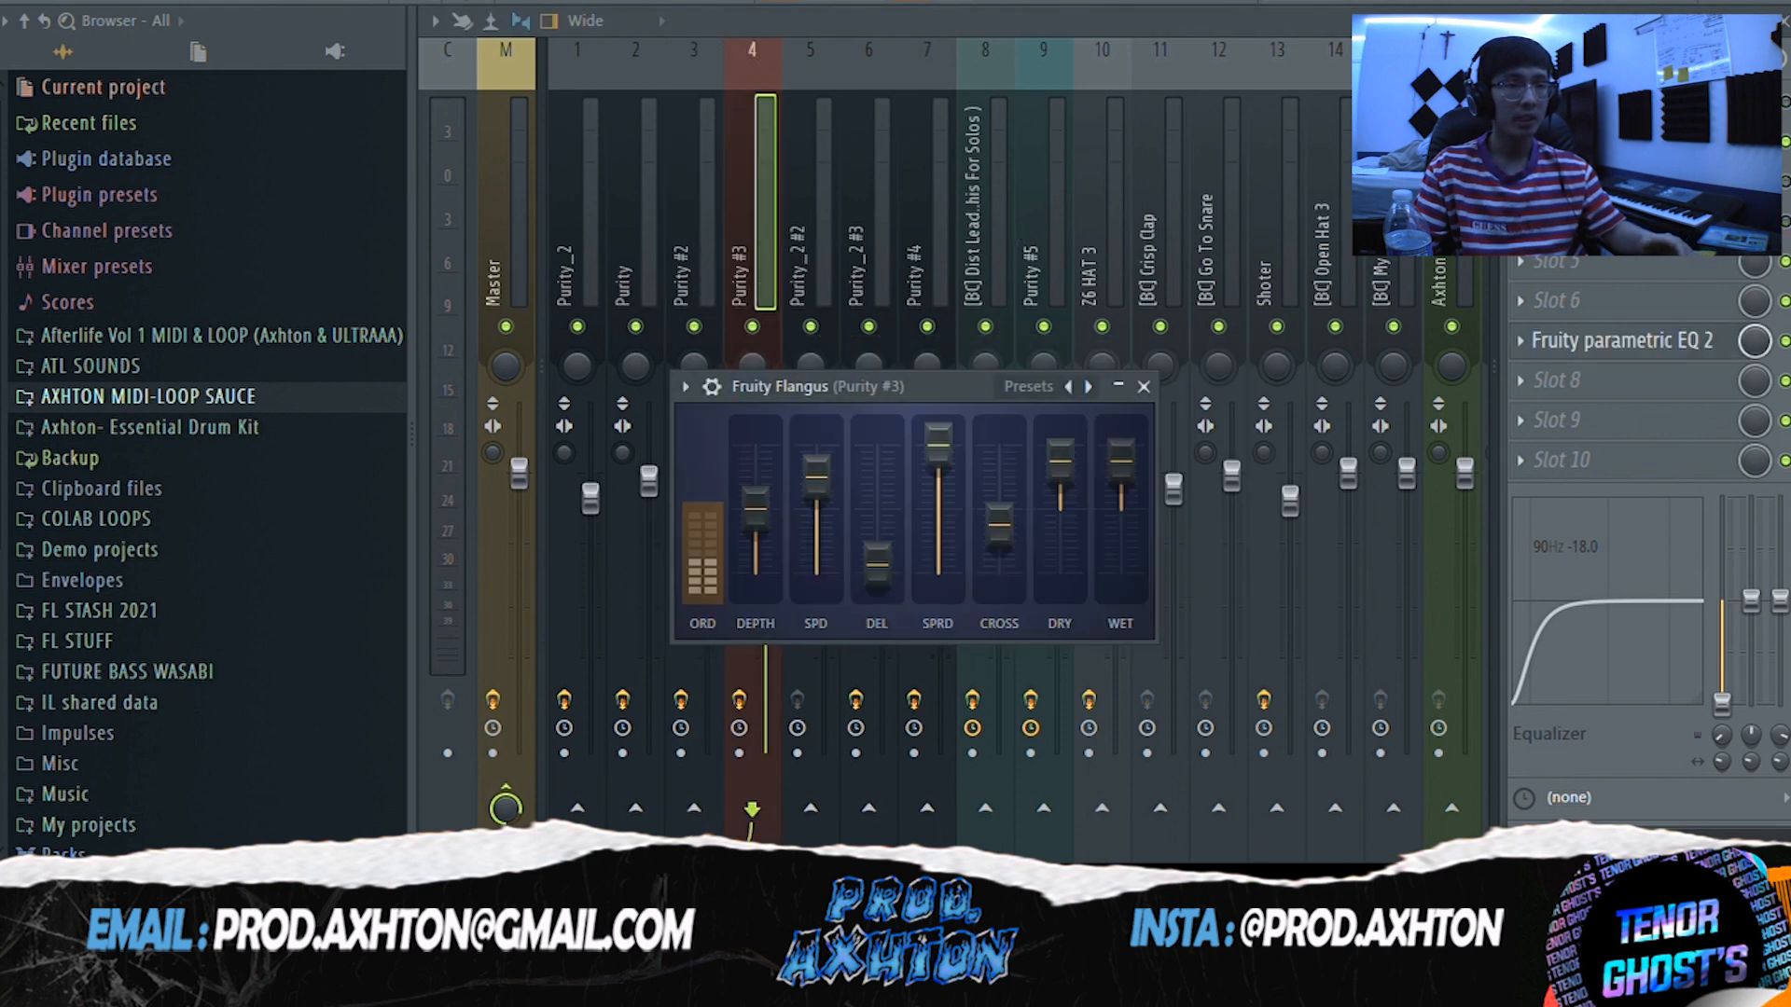
click(1635, 347)
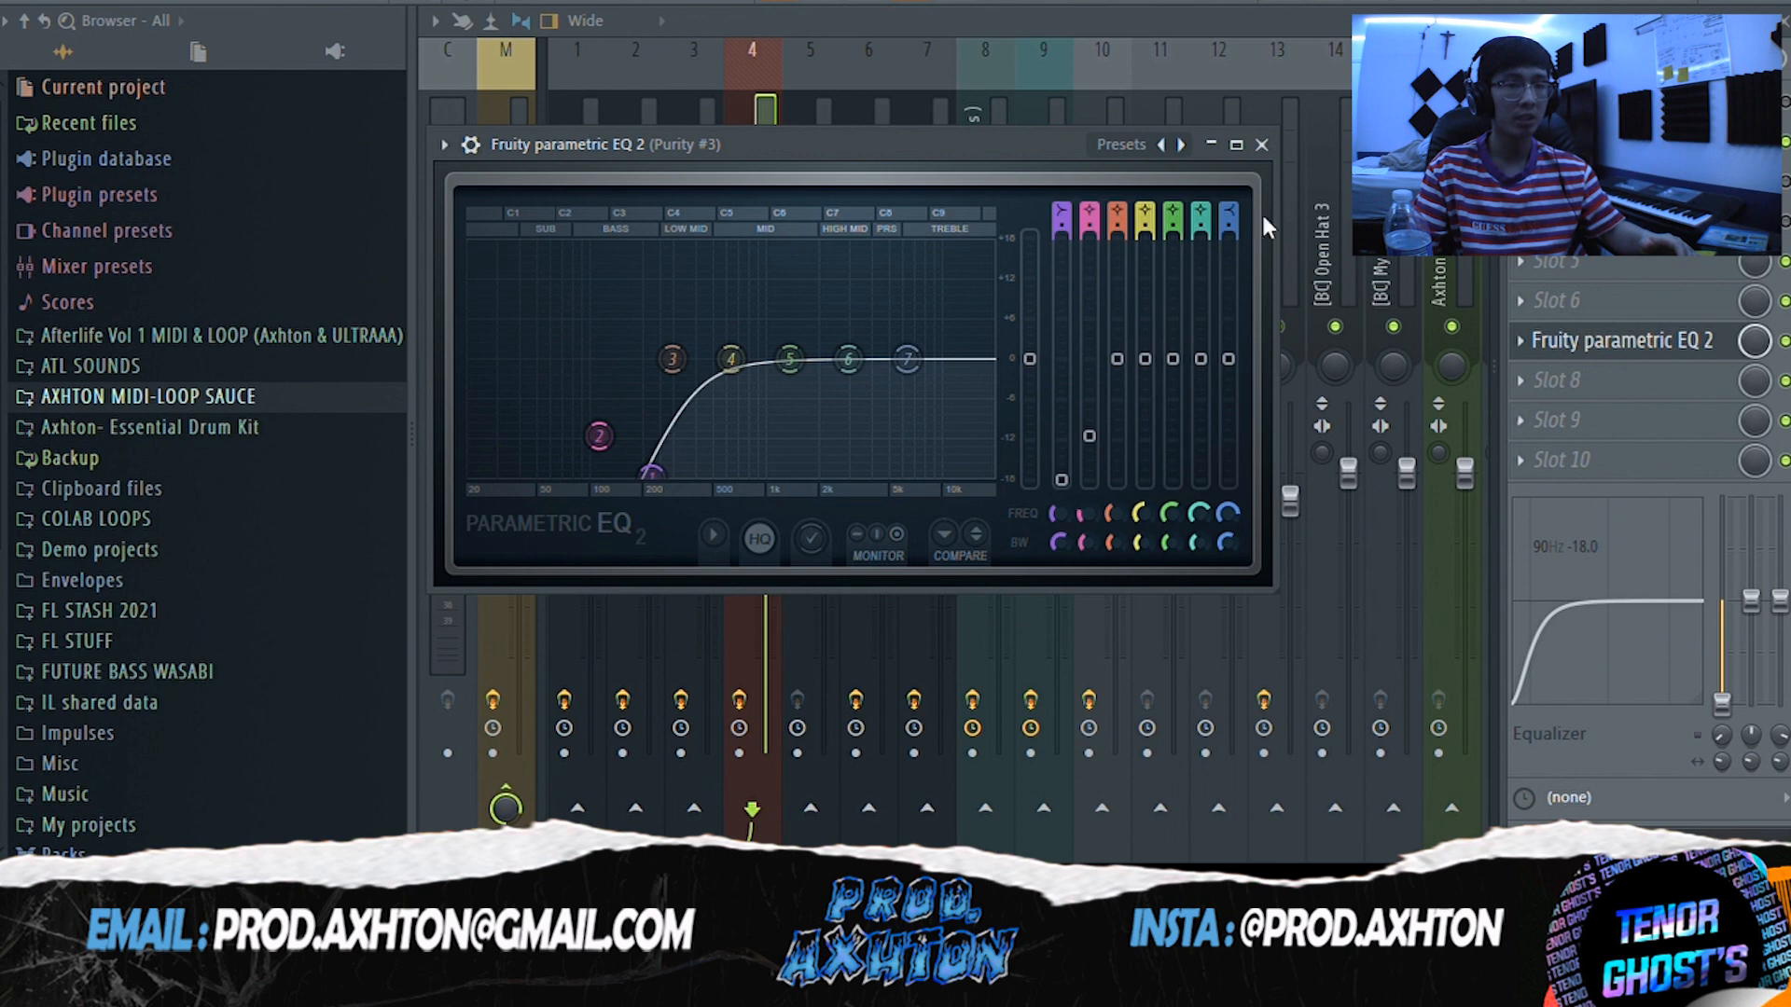
click(1262, 145)
- Play back the Purity_2 #2 pattern in the piano roll, and check its mixer track
click(1268, 3)
click(1259, 3)
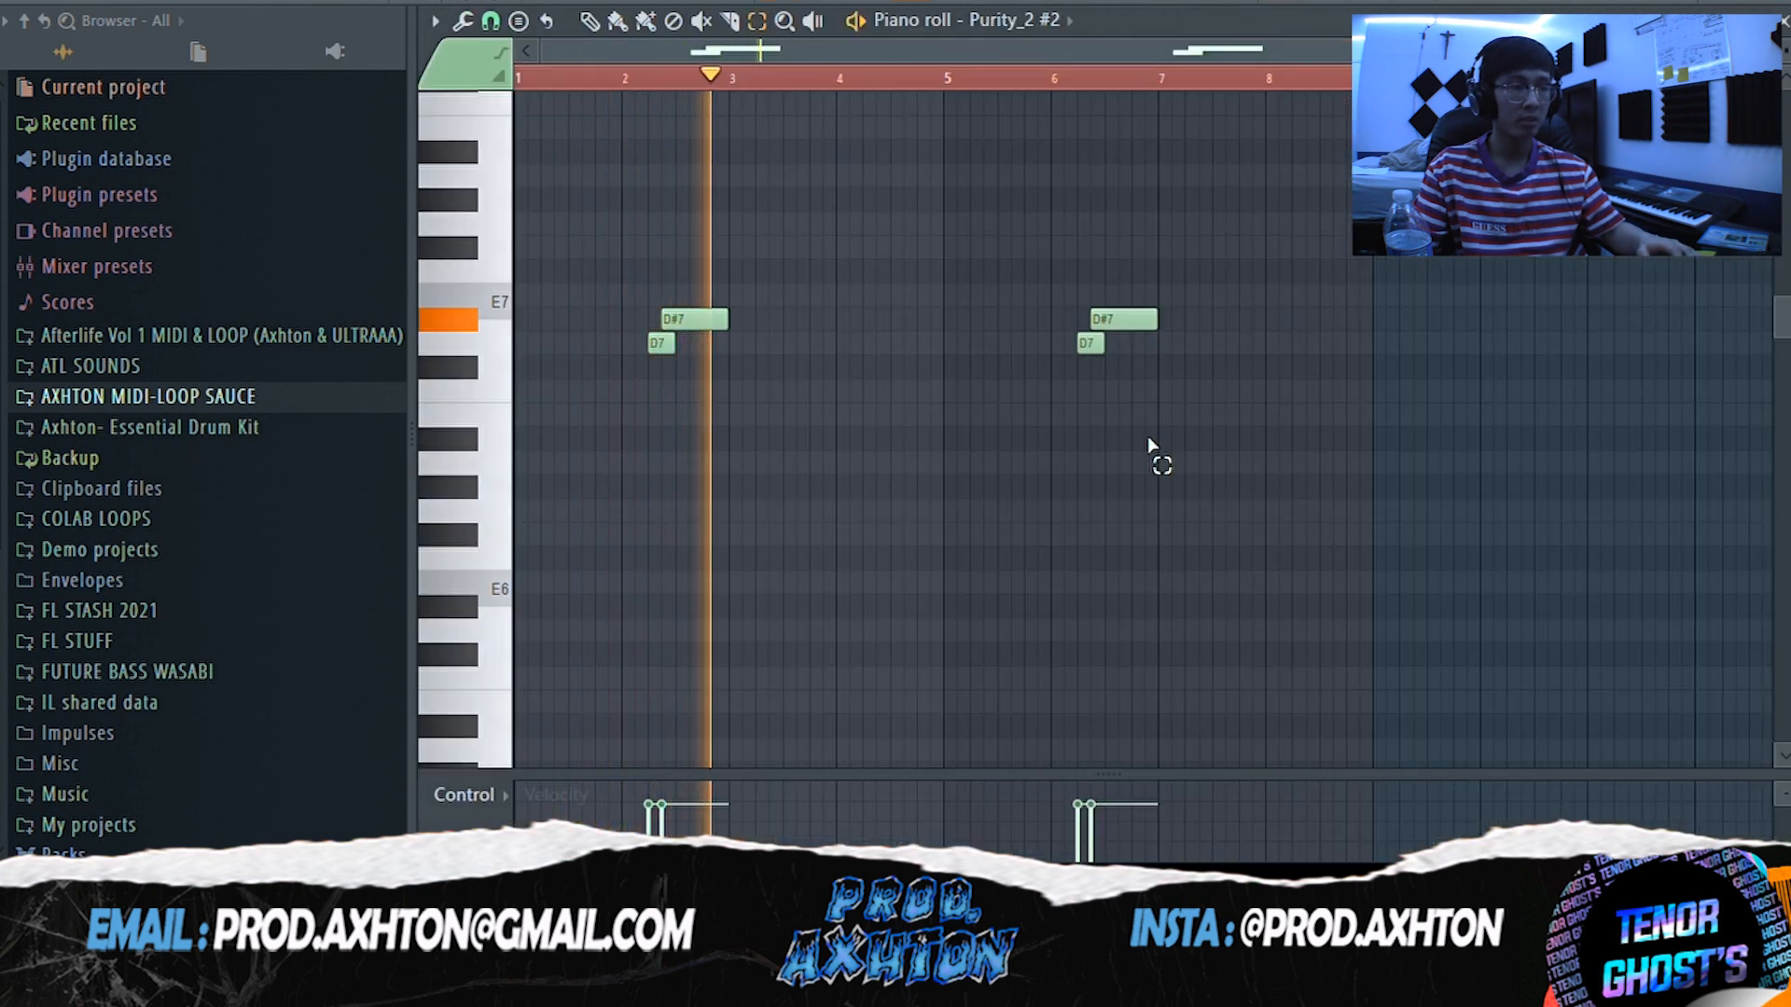
key(space)
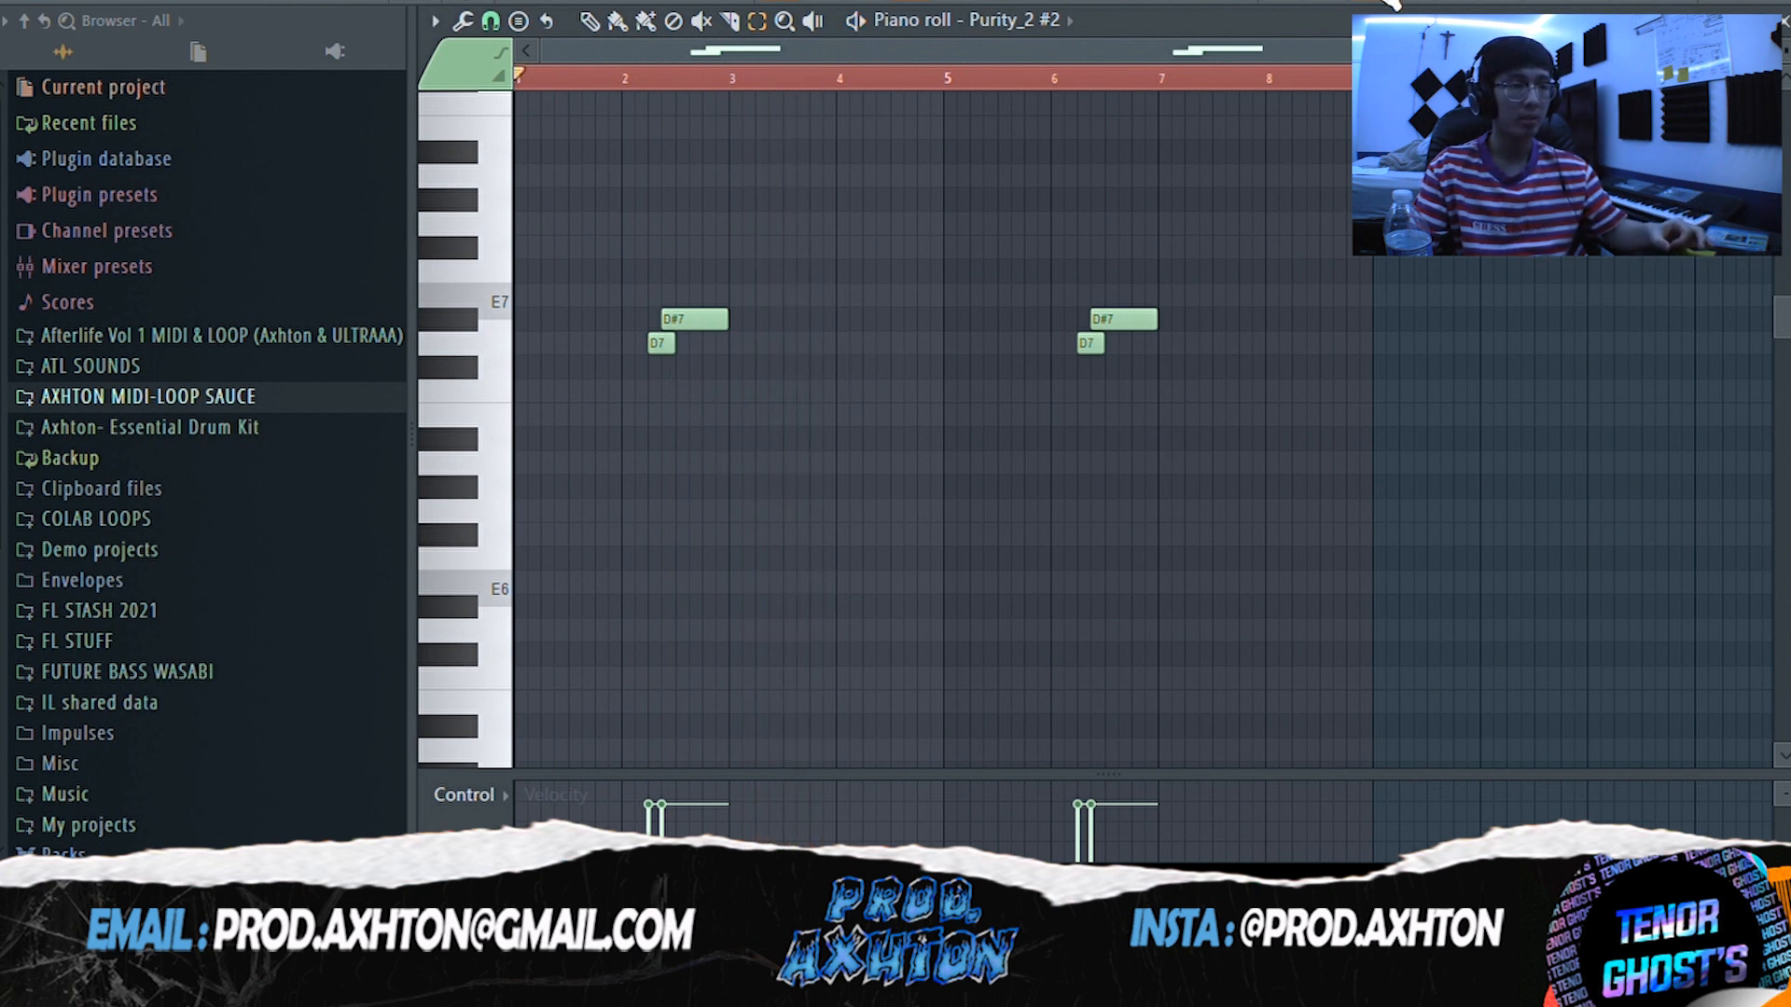
key(F6)
key(F9)
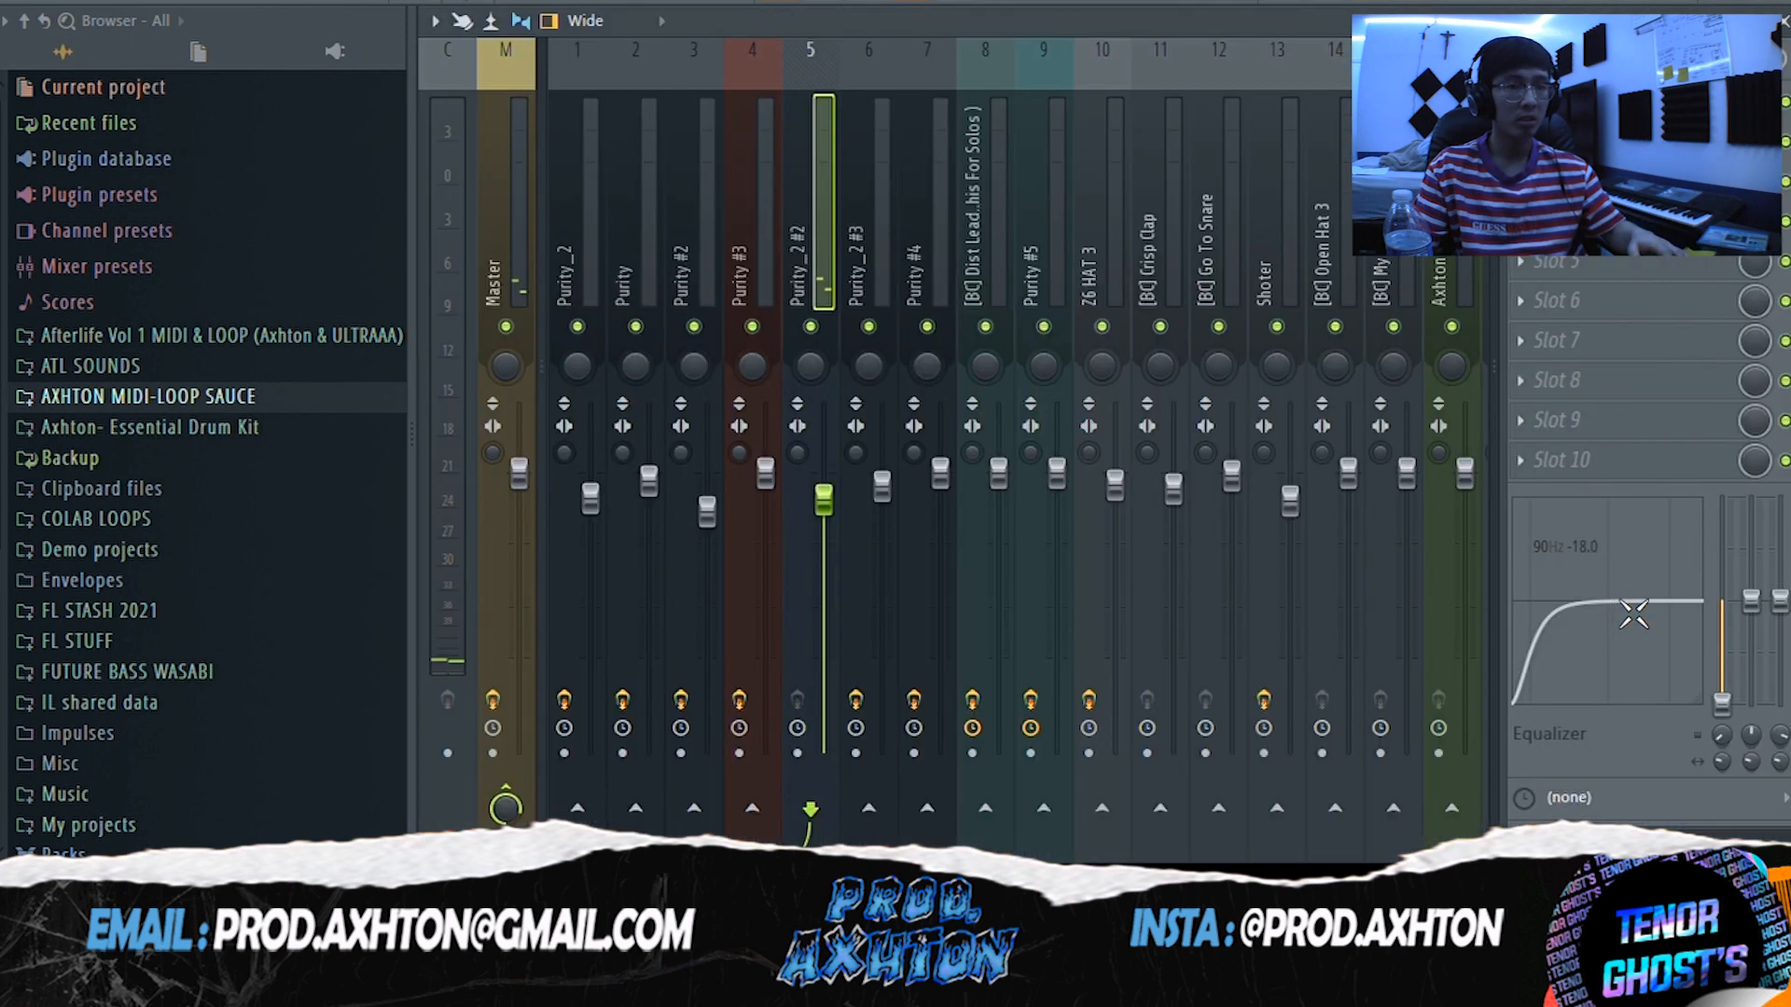
key(F5)
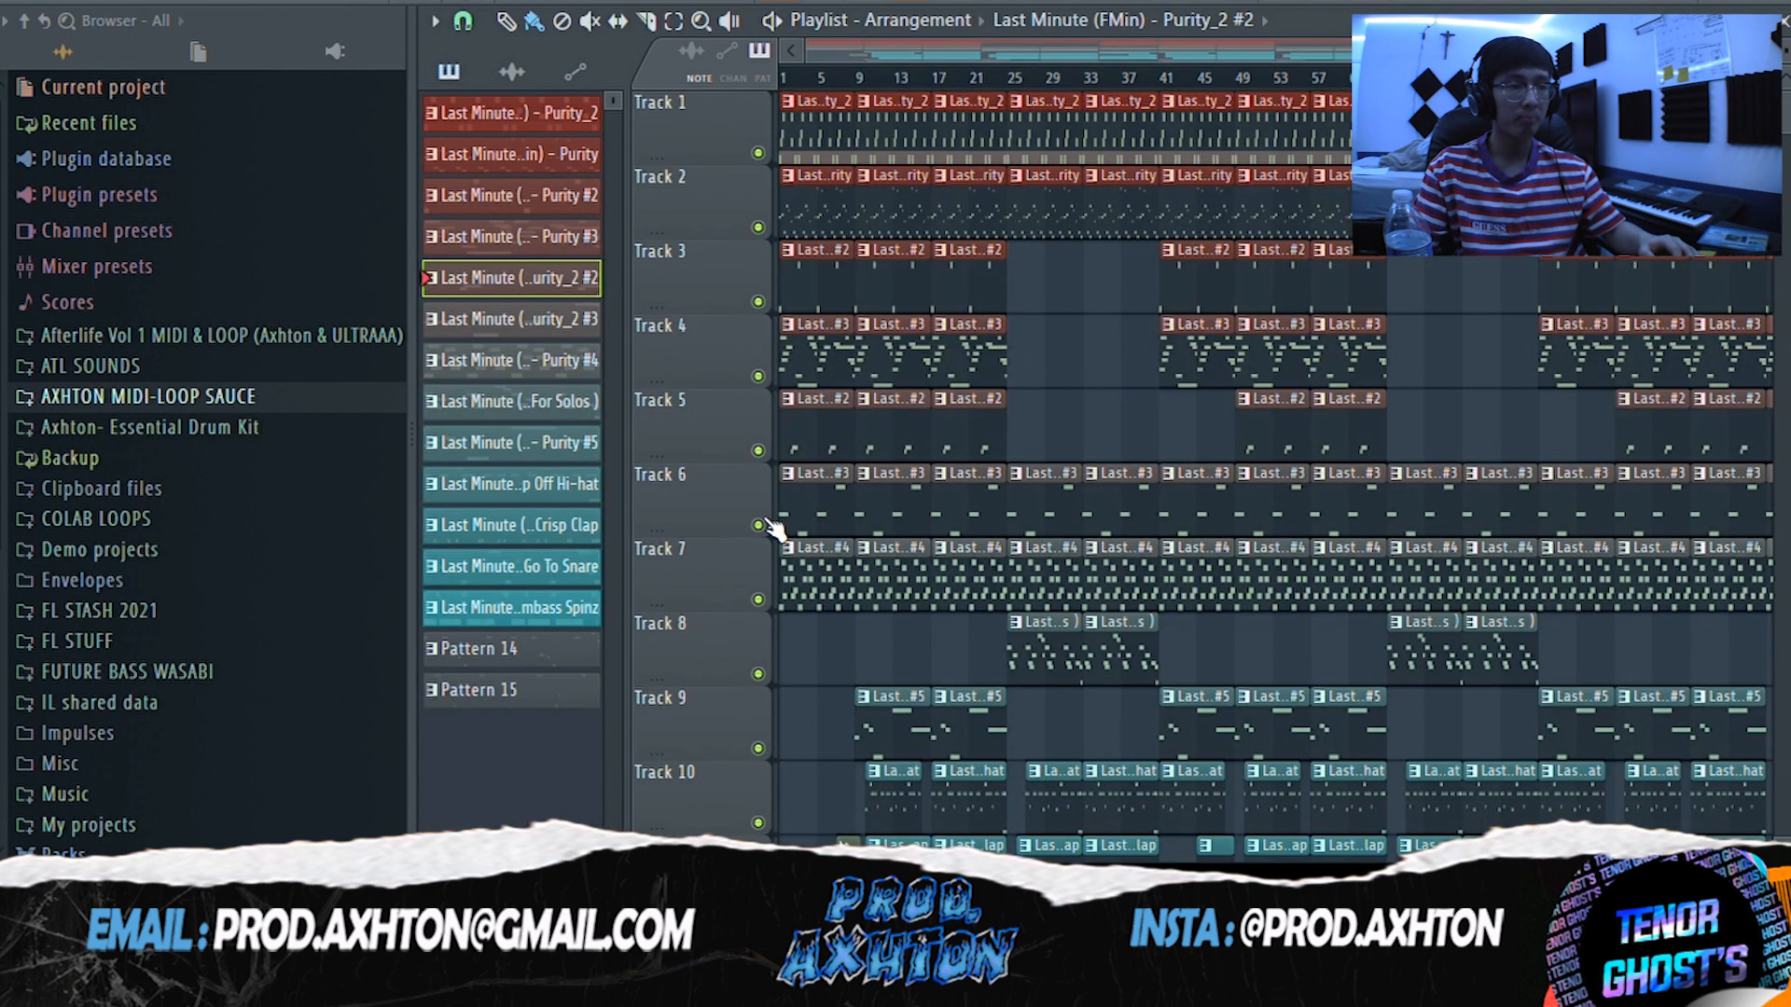
- View the Dist Lead melody, and inspect the Fruity Flanger and Fruity Flangus settings on its mixer track
key(F7)
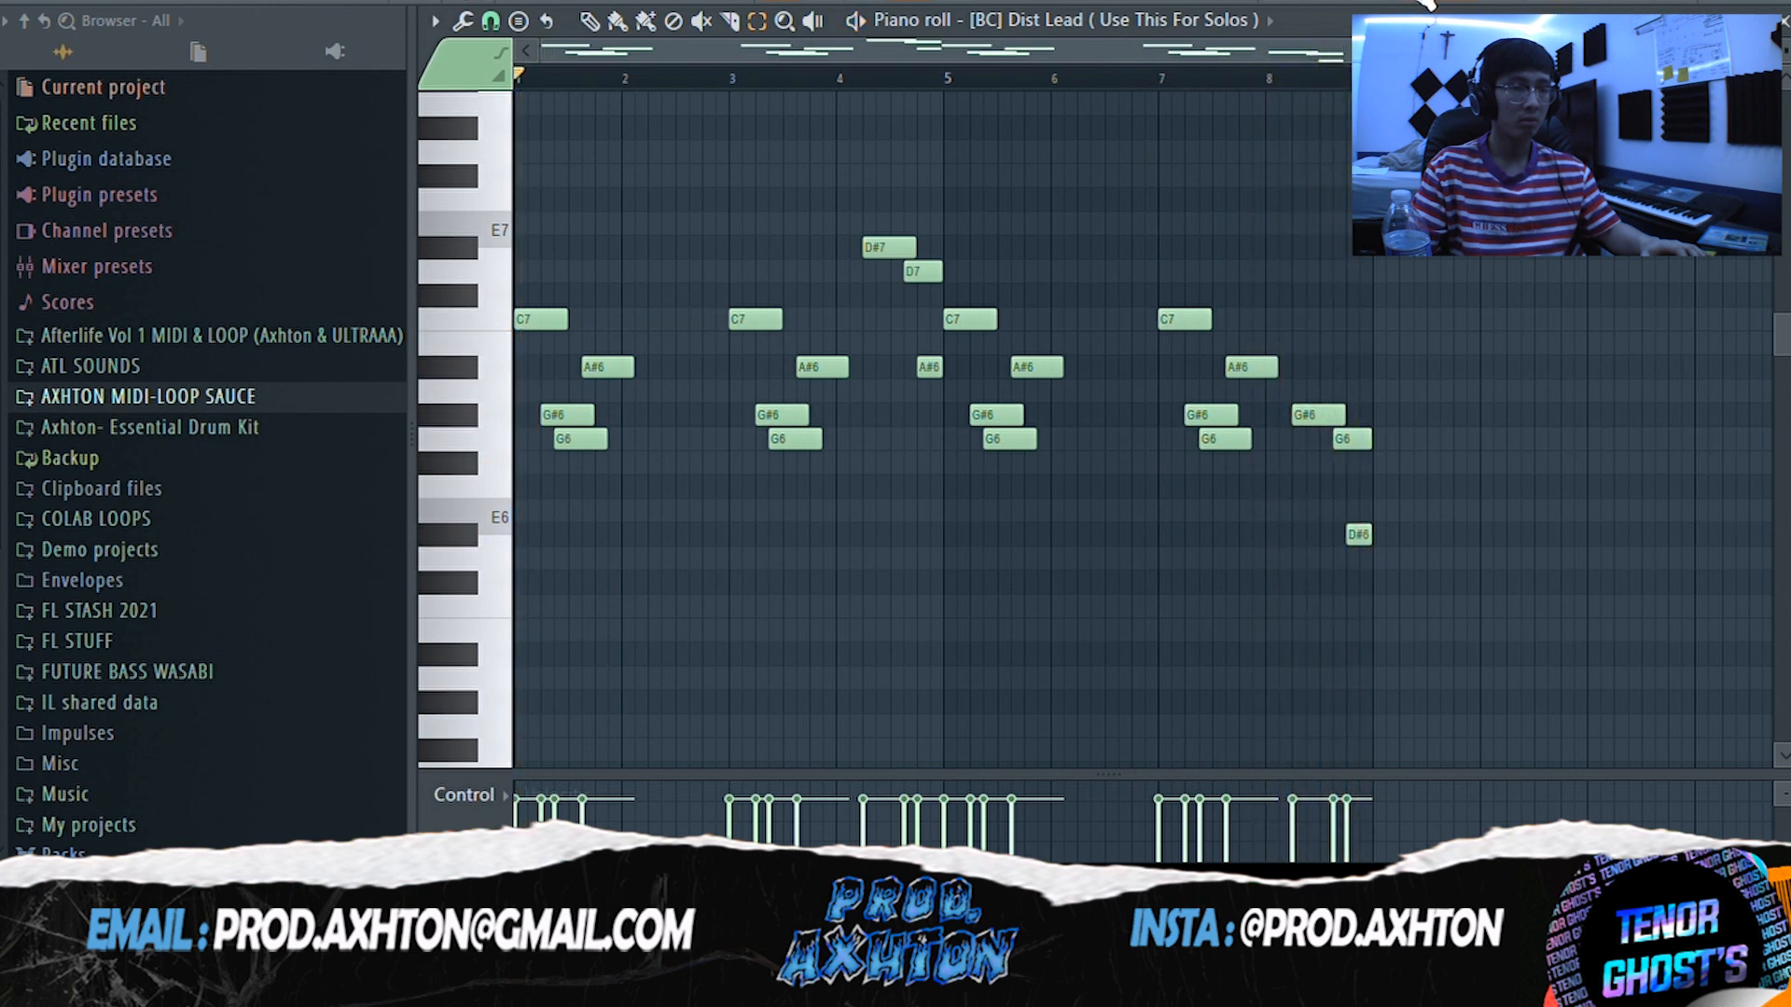
key(F9)
drag(995, 360, 1161, 273)
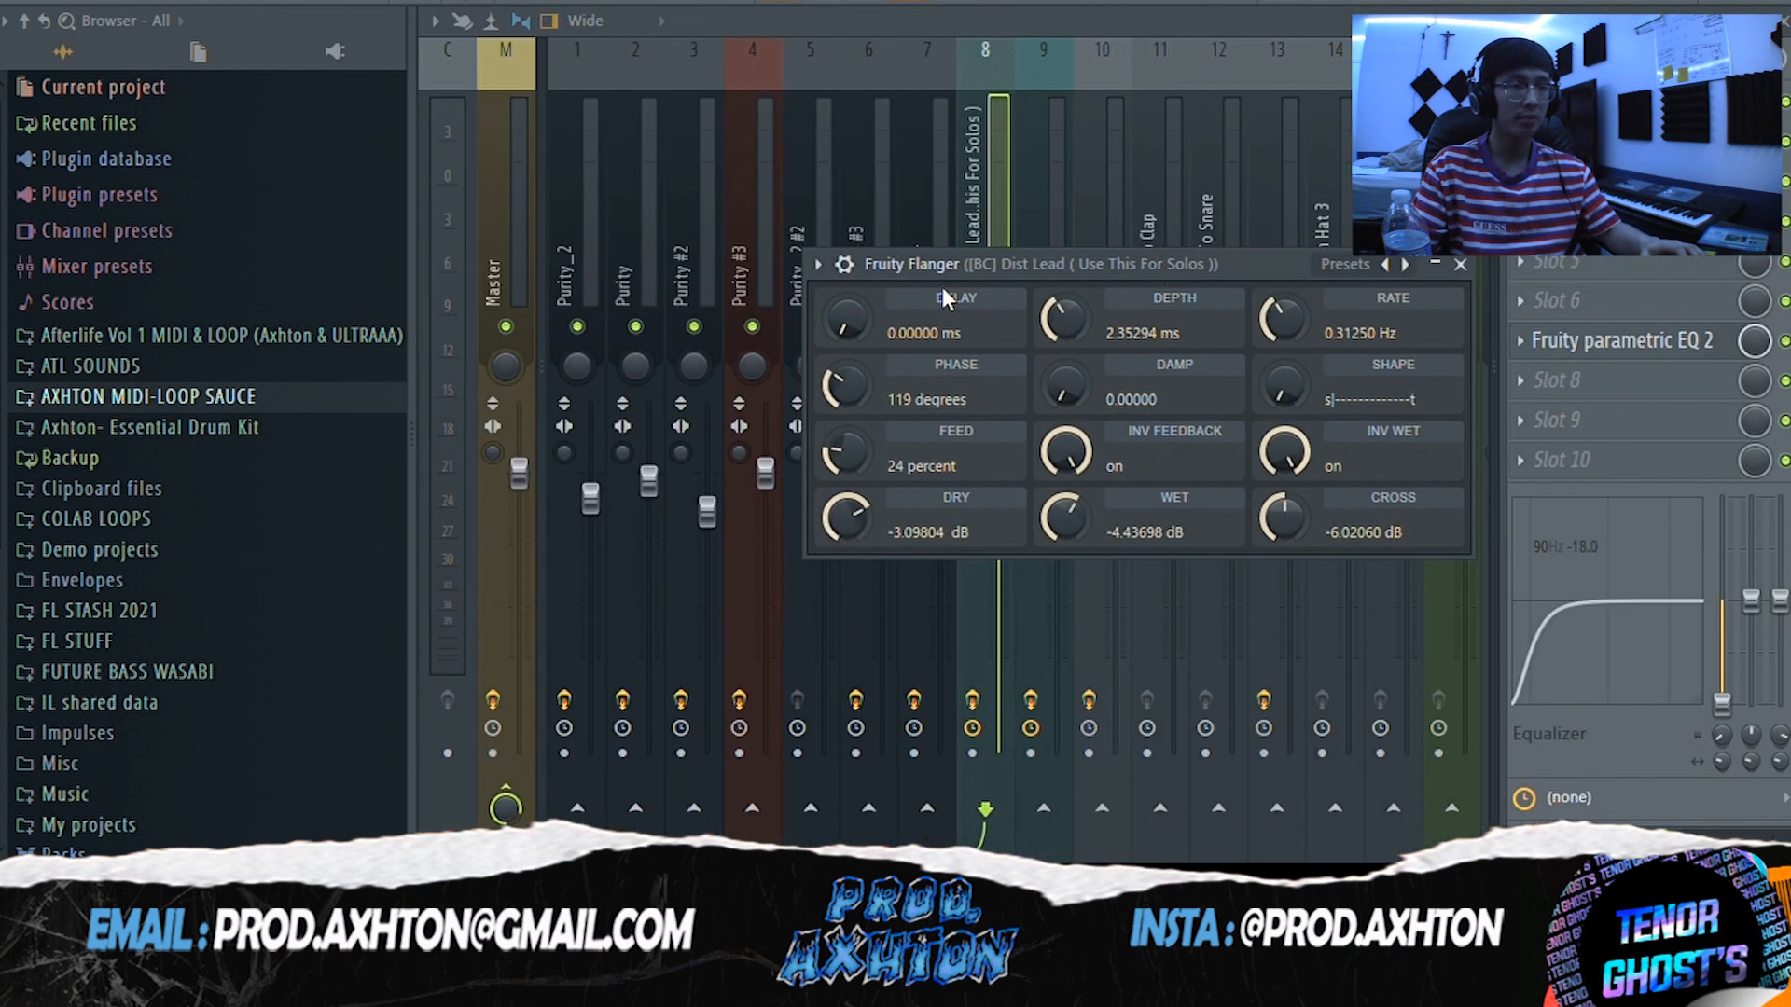
click(1623, 141)
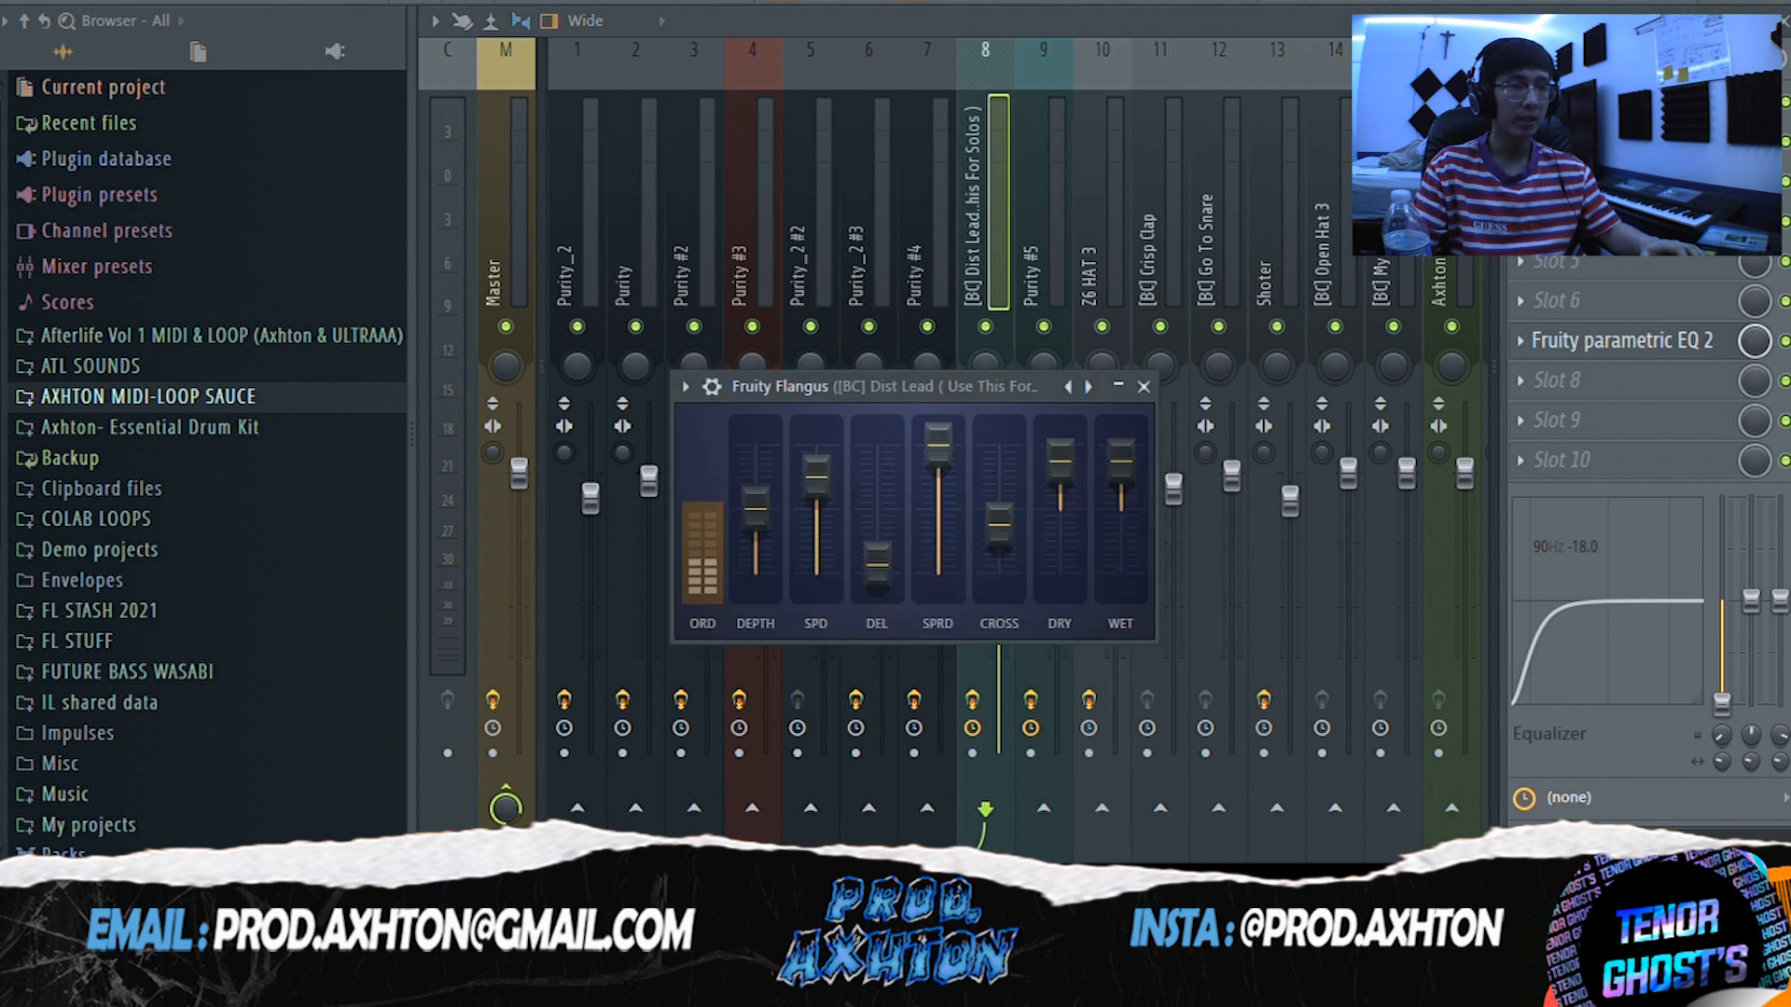
- Examine the WishWash and 1/2 Speed Gross Beat effects and the Fruity parametric EQ 2 on the Dist Lead track
click(1623, 181)
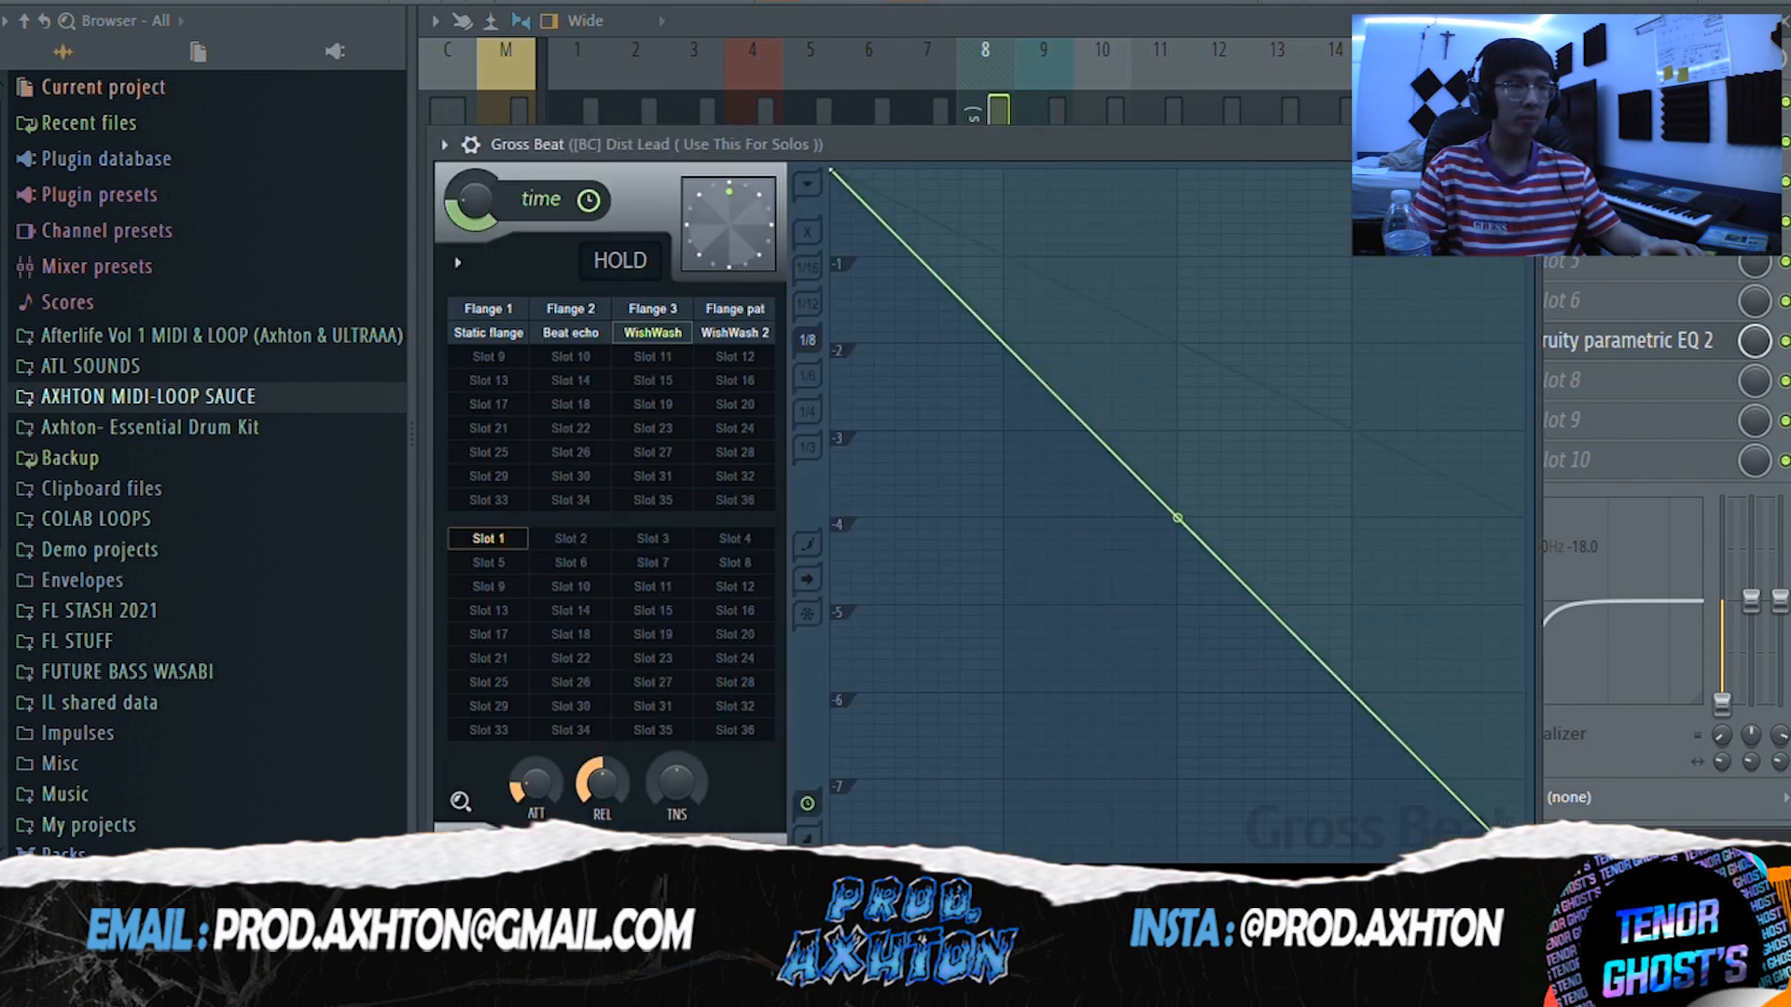
click(1623, 221)
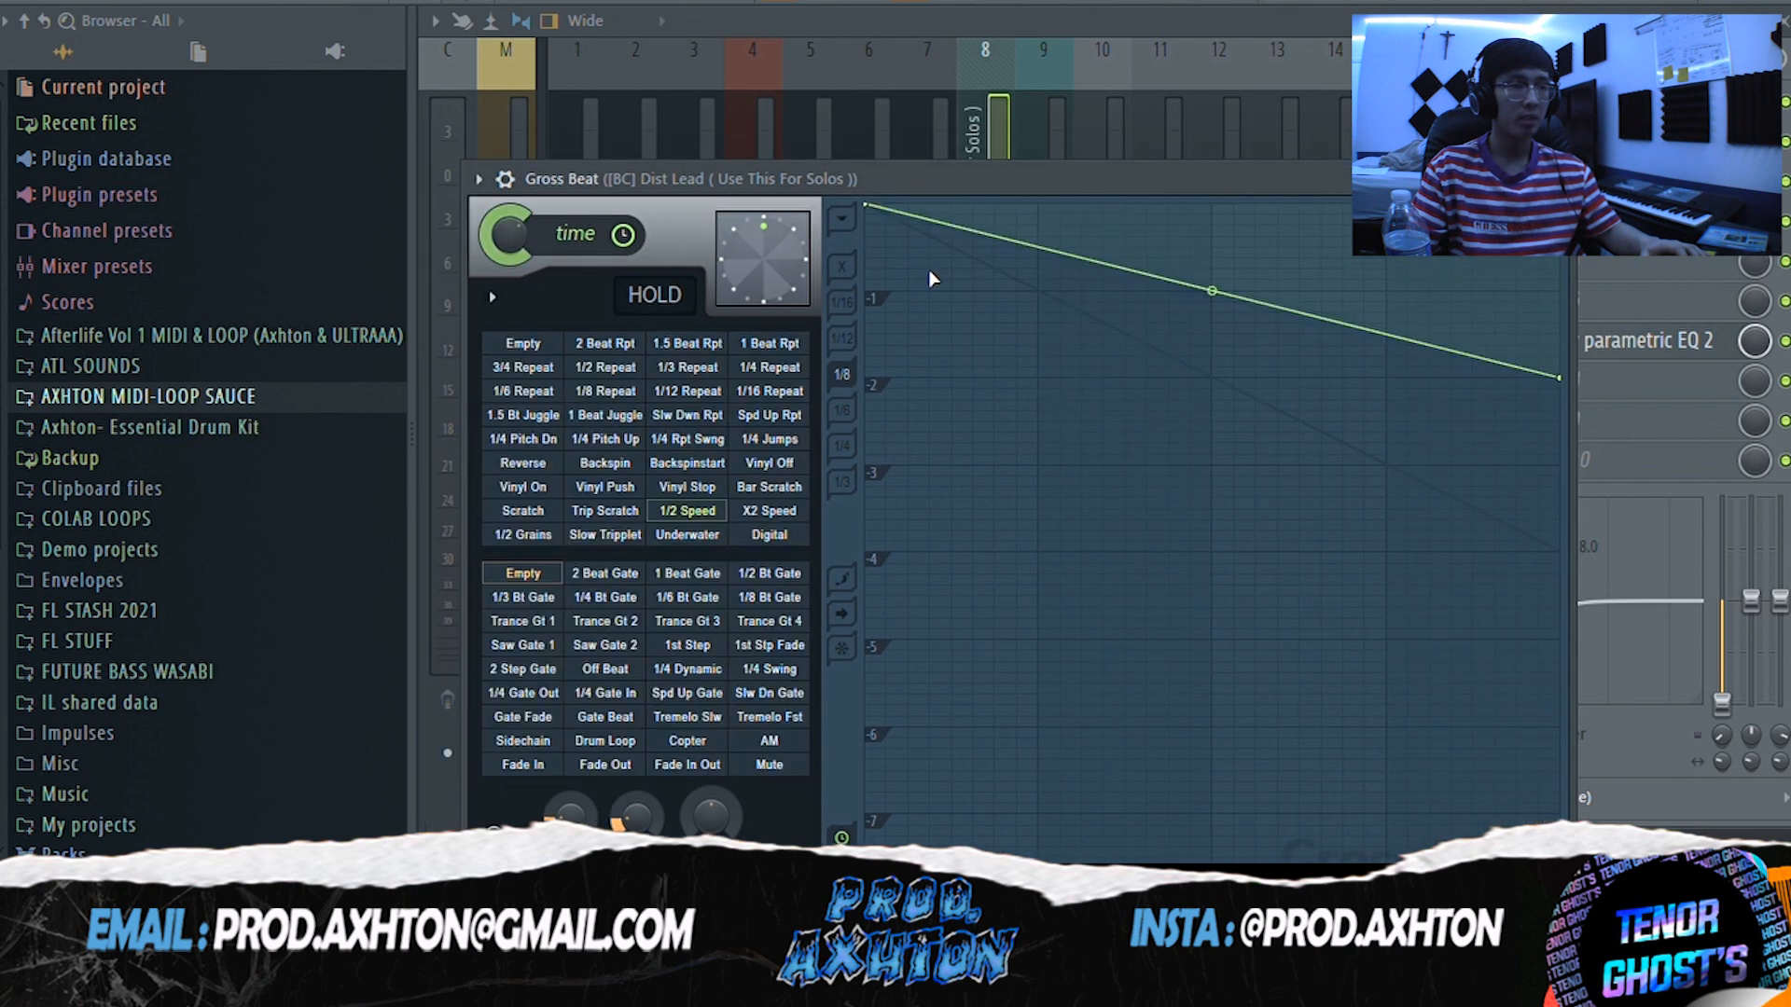
key(Escape)
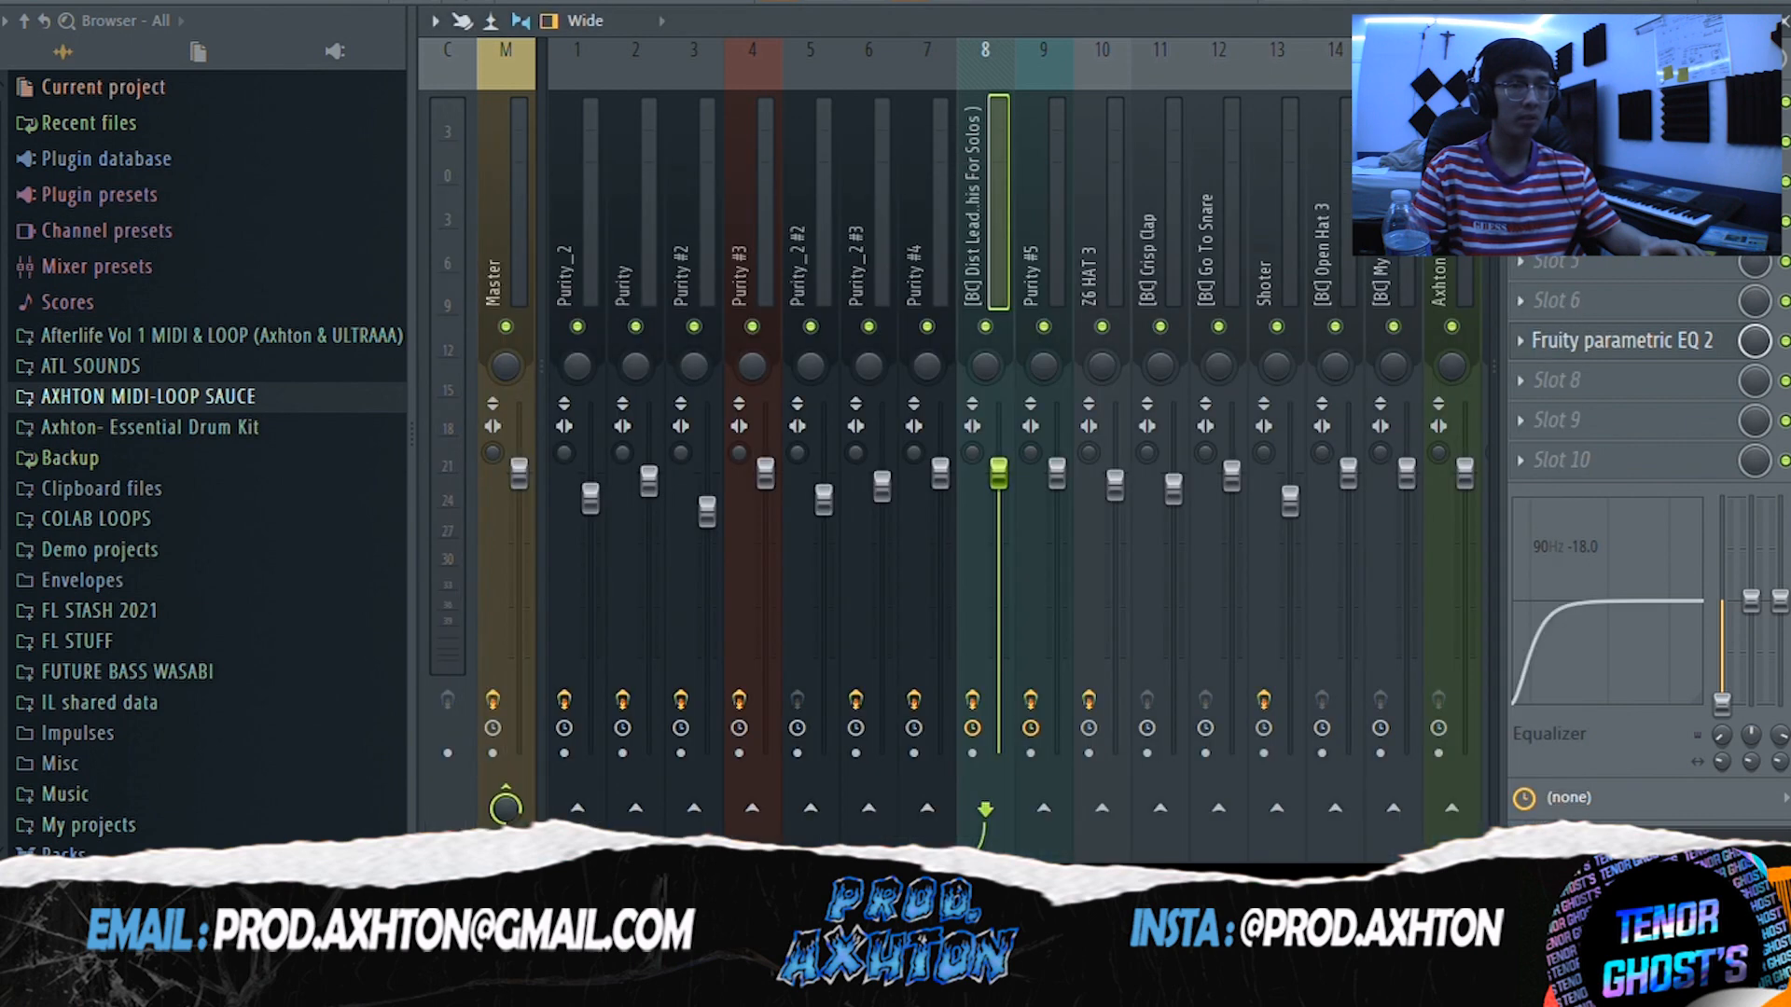
click(1630, 221)
click(1633, 353)
key(Escape)
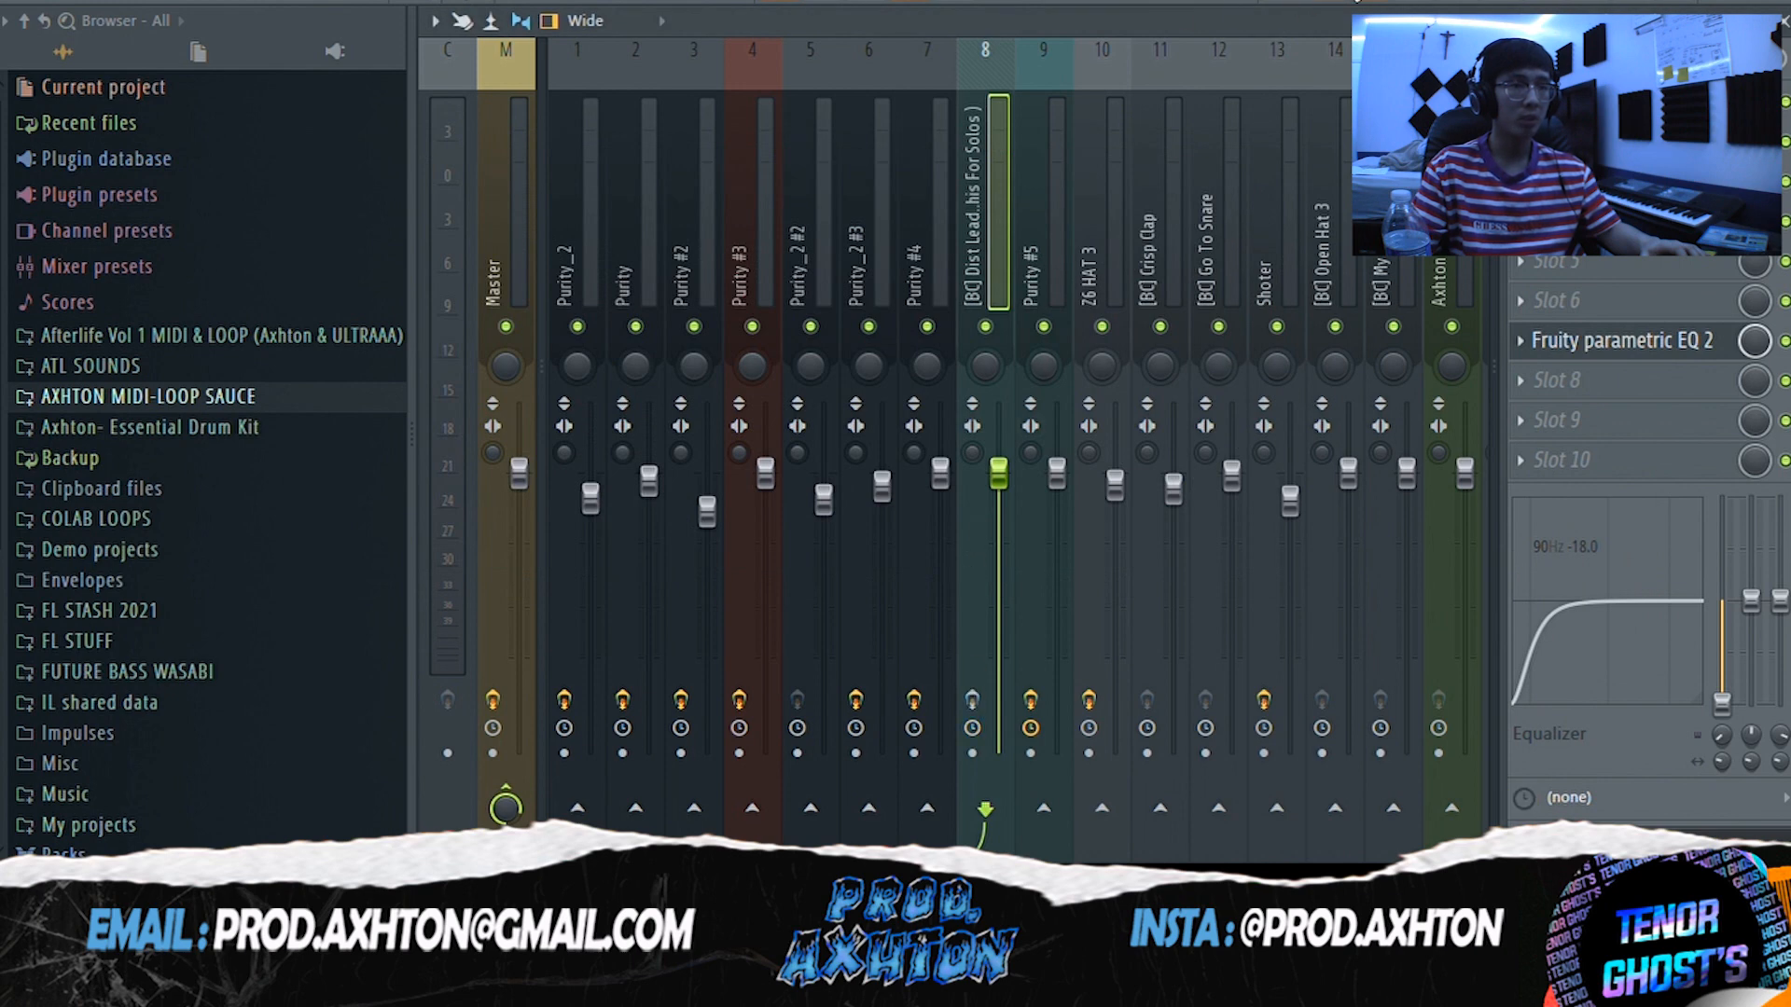
- Play back the Dist Lead melody in the piano roll, and check its mixer track again
key(F7)
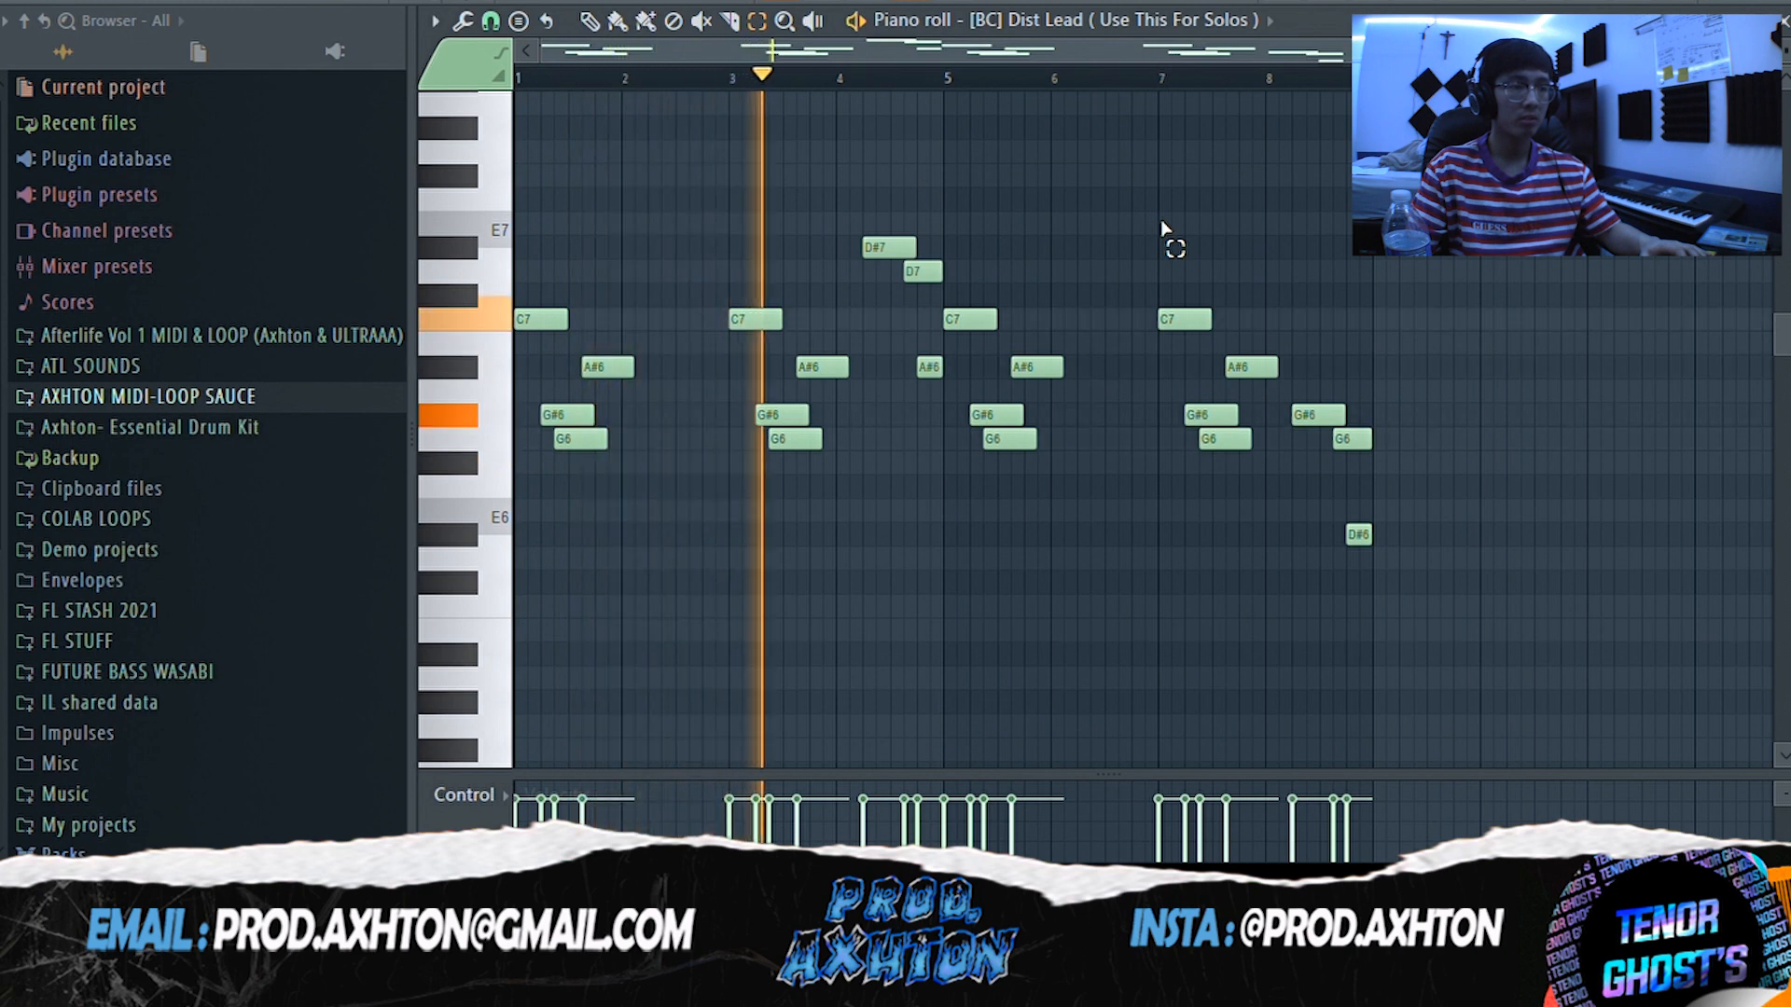
key(F9)
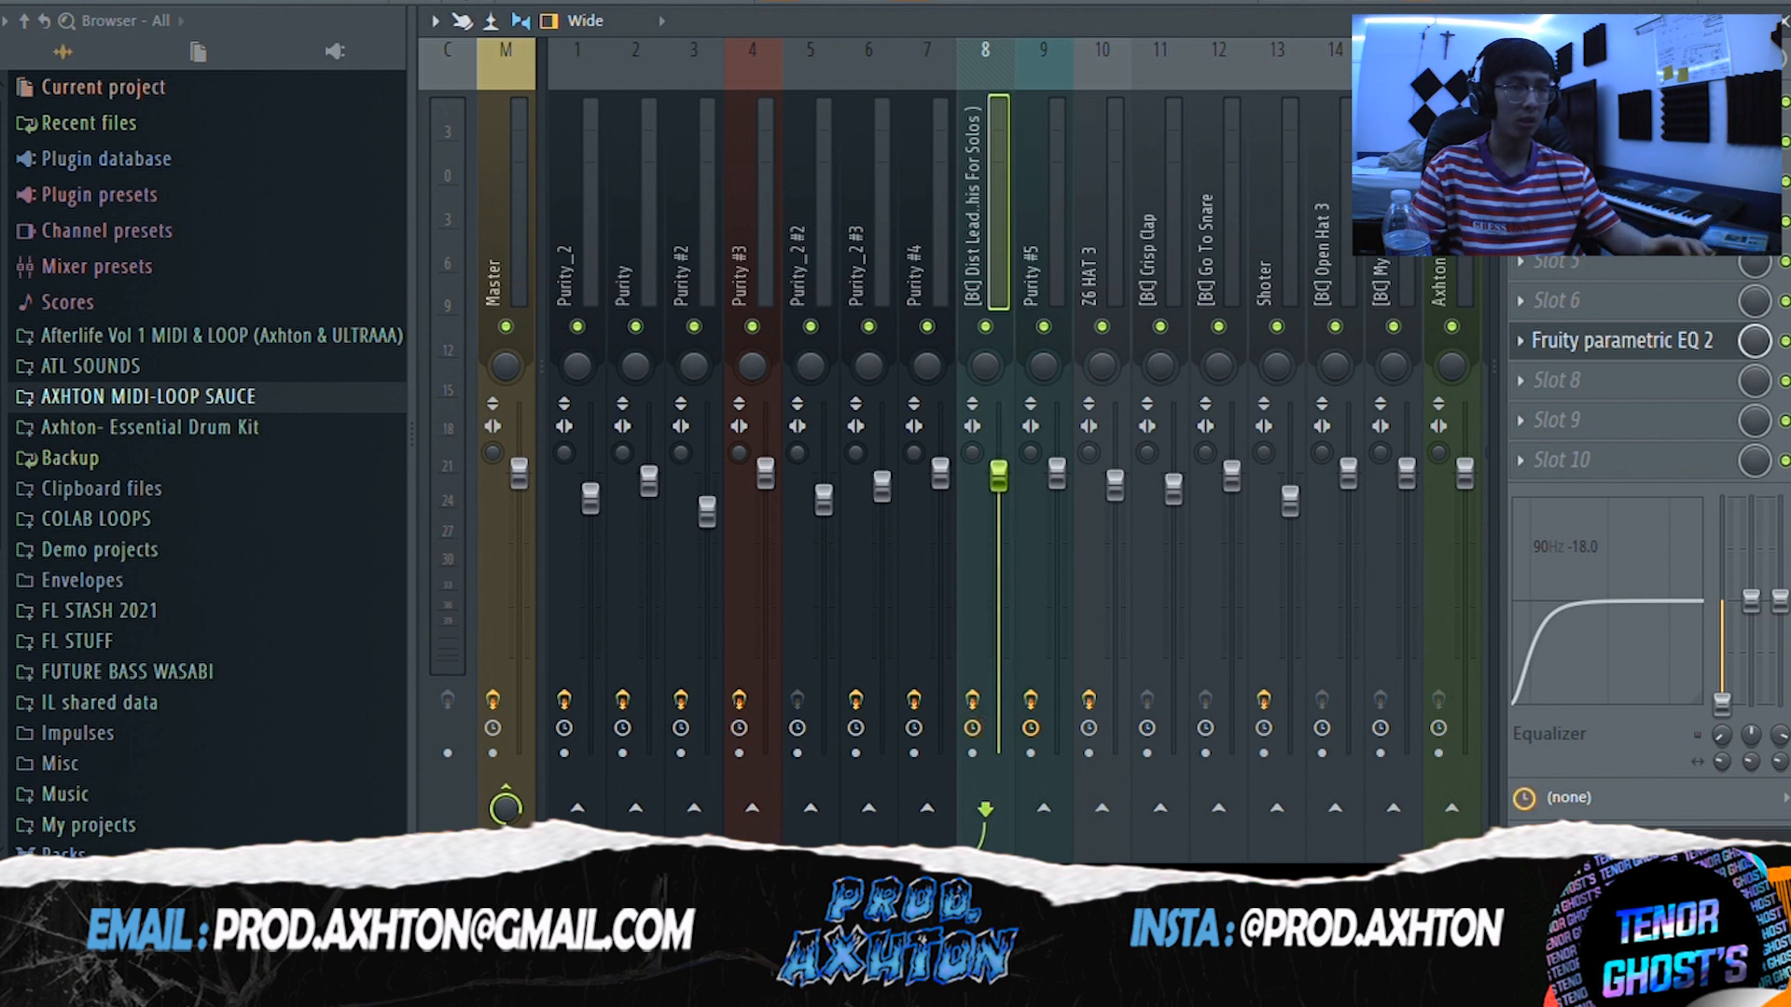
key(F7)
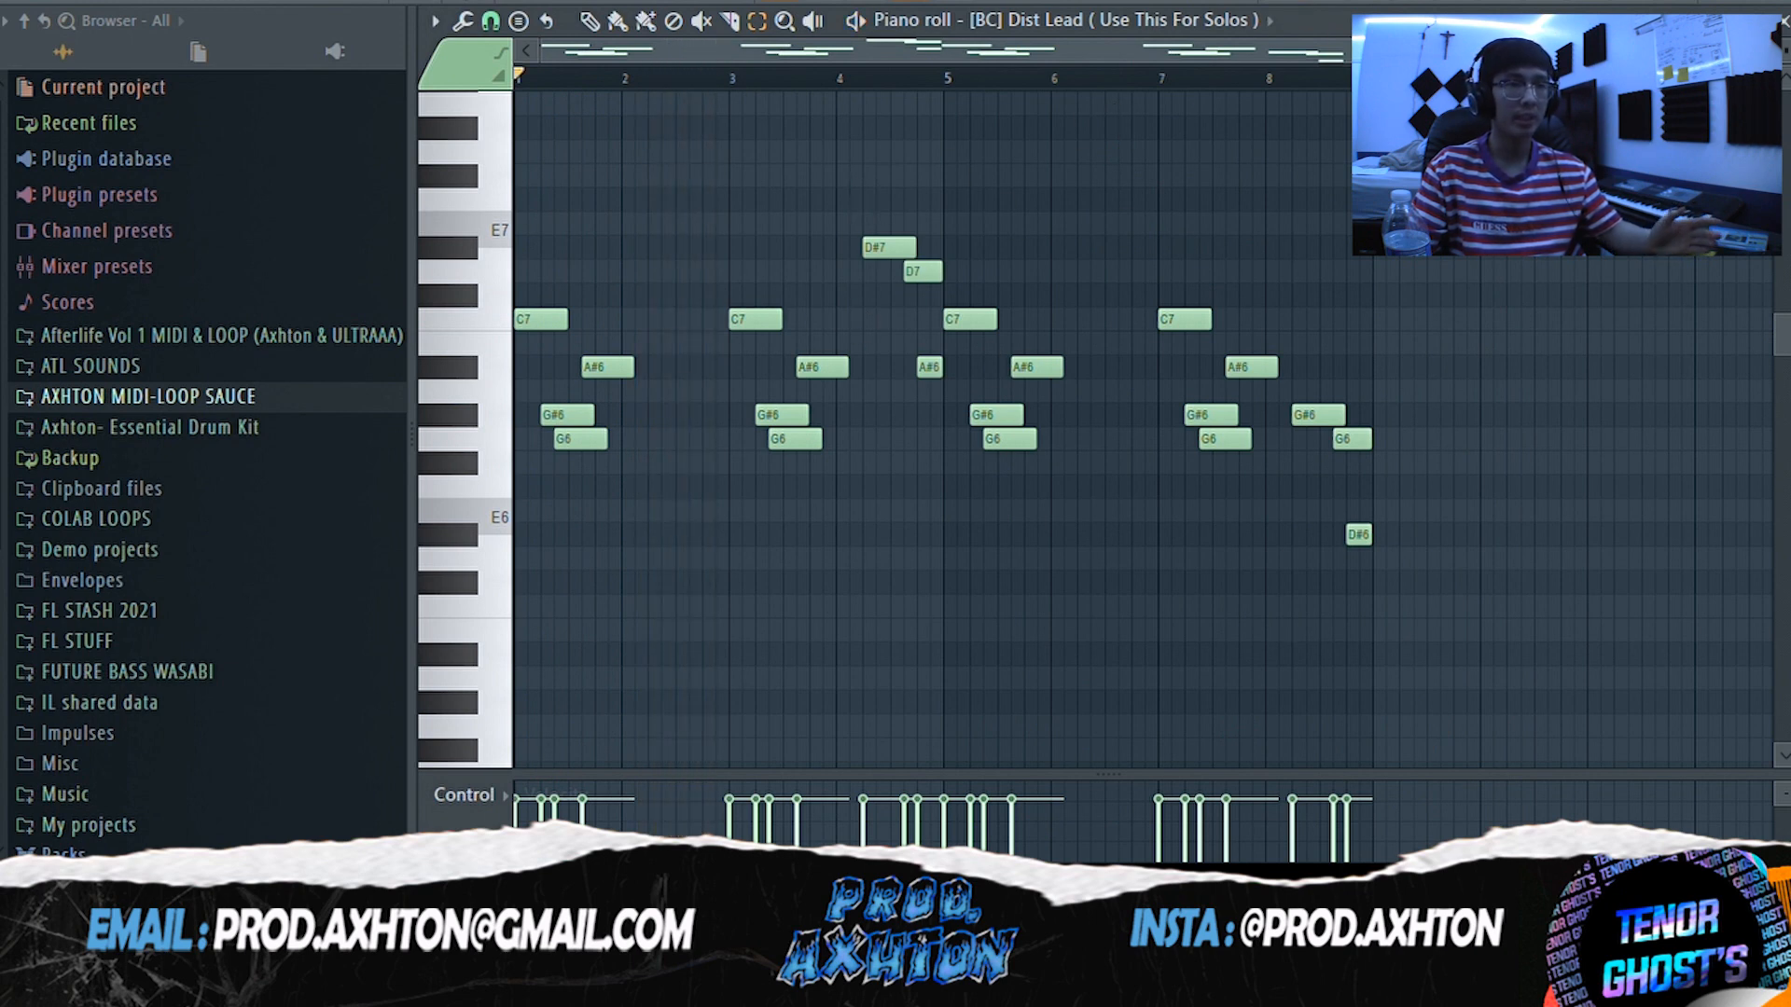
- Play back the Purity #5 pattern from Track 9 in the piano roll, and select its mixer track
key(F5)
scroll(811, 532, down, 5)
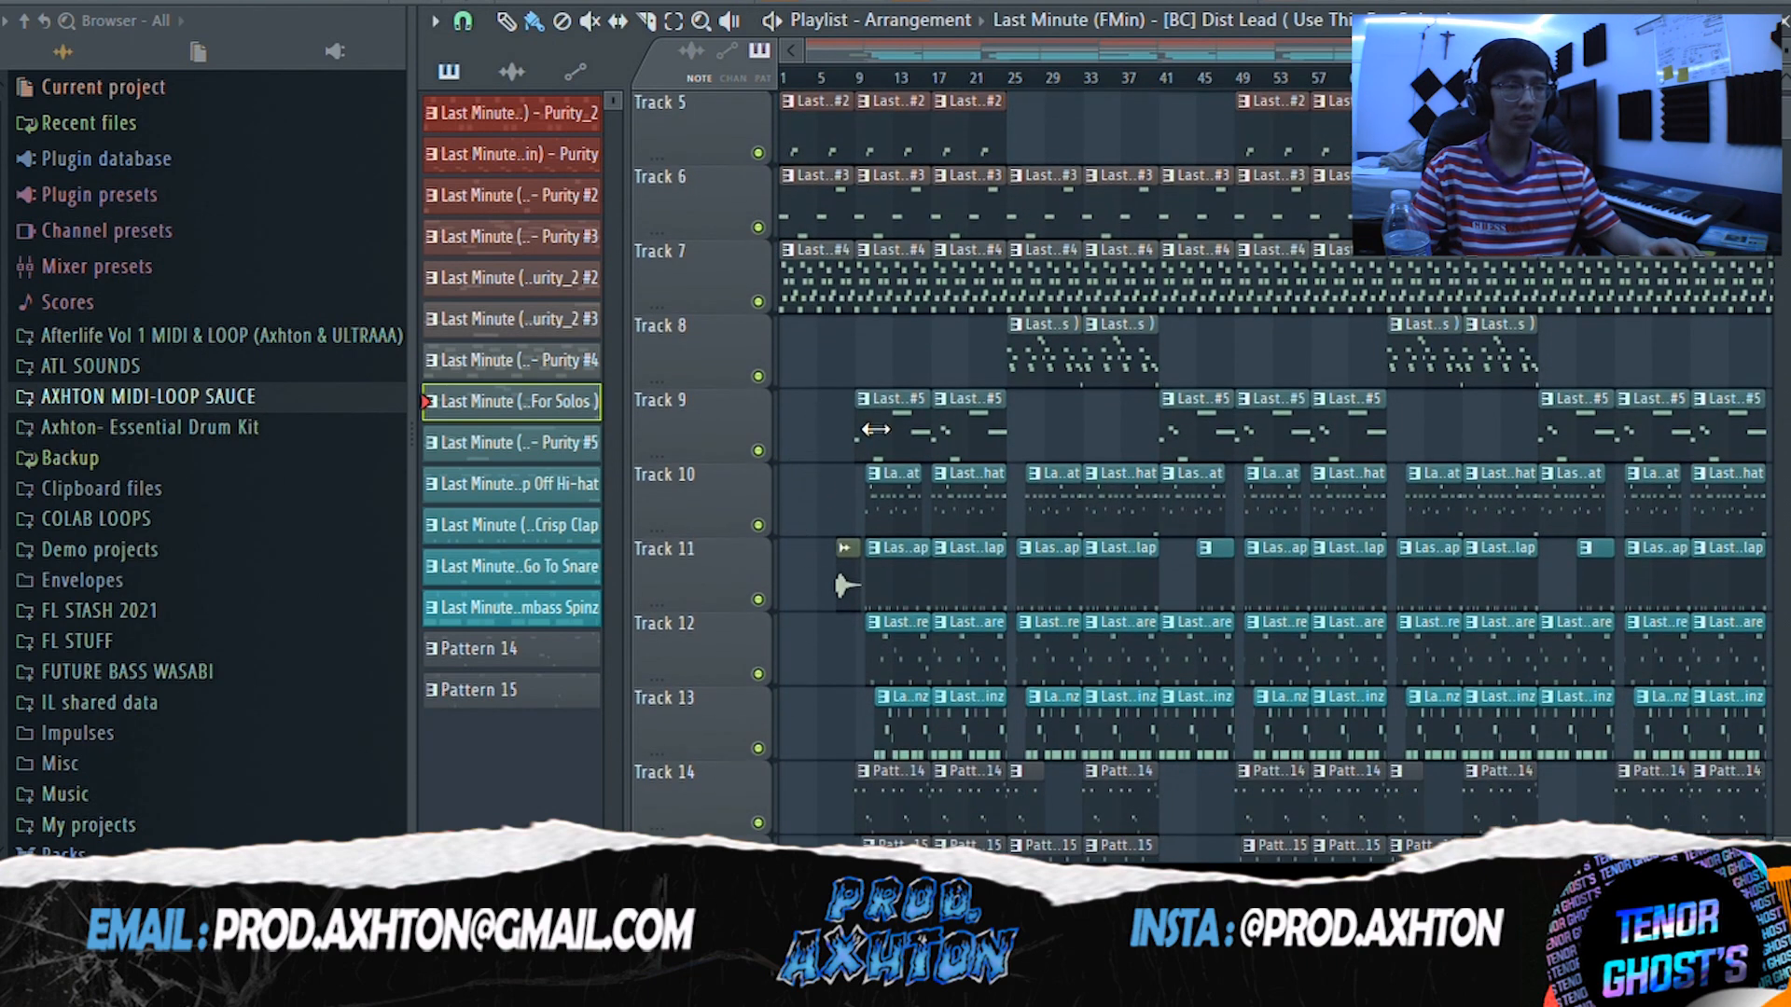
key(F7)
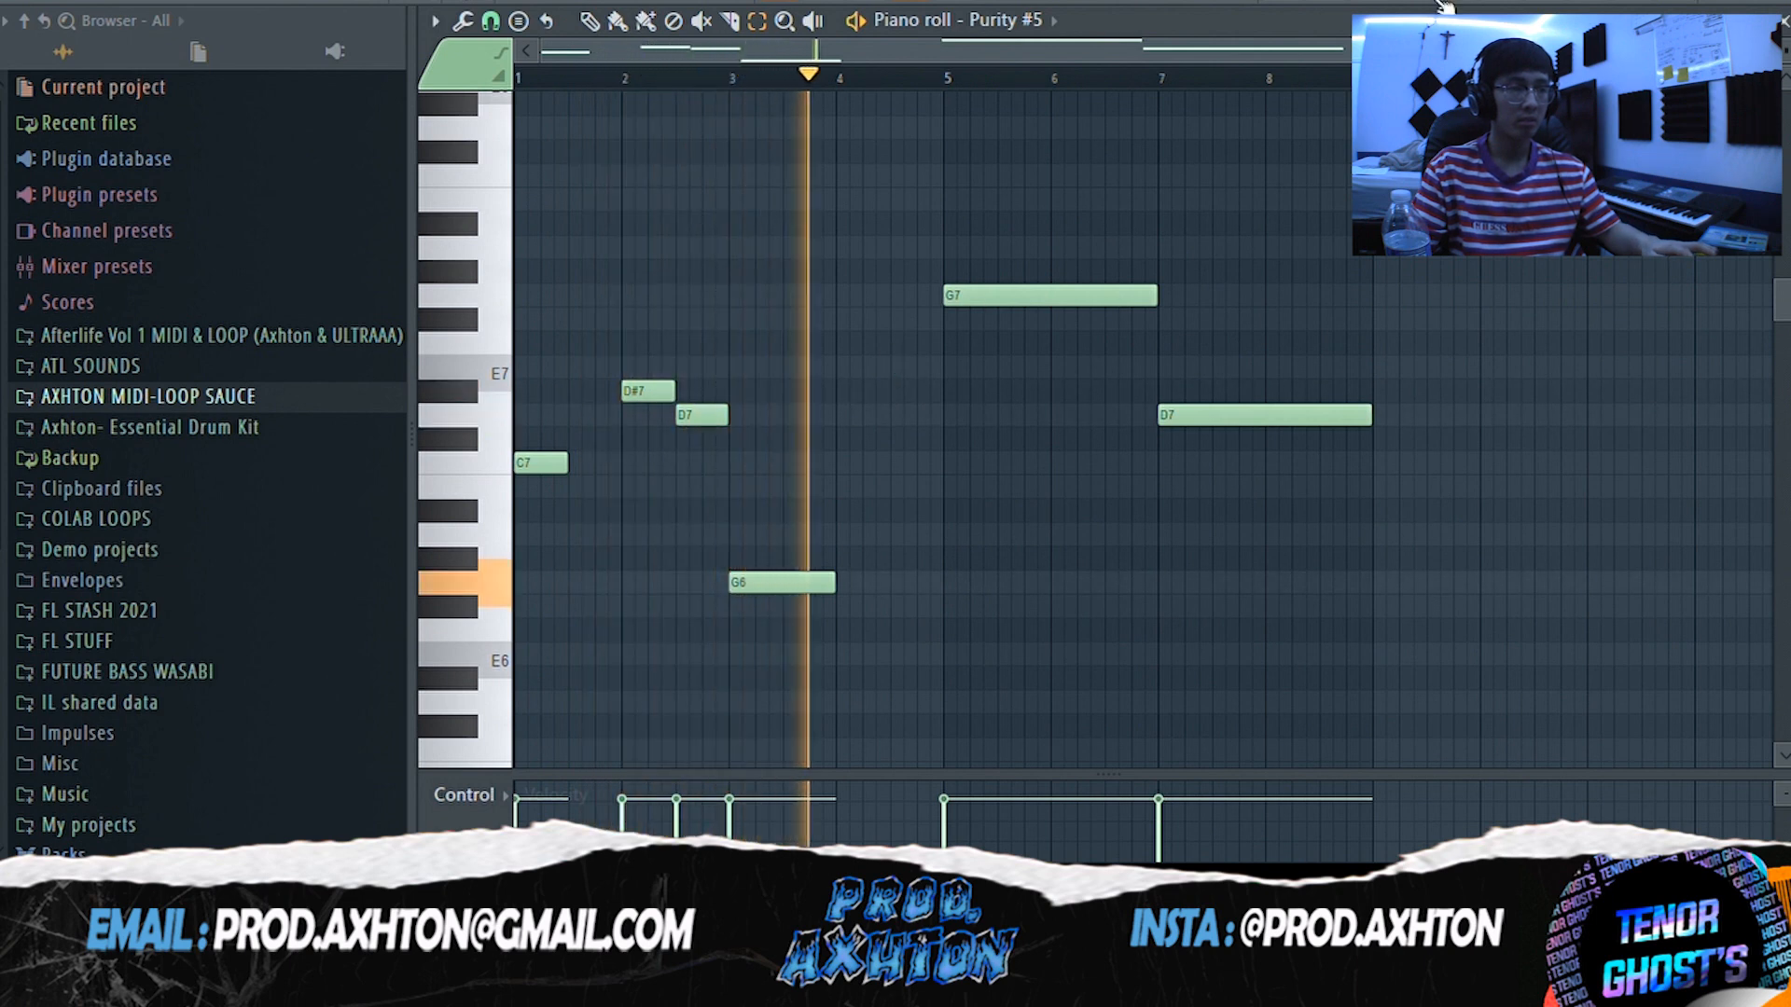
key(F9)
click(1061, 248)
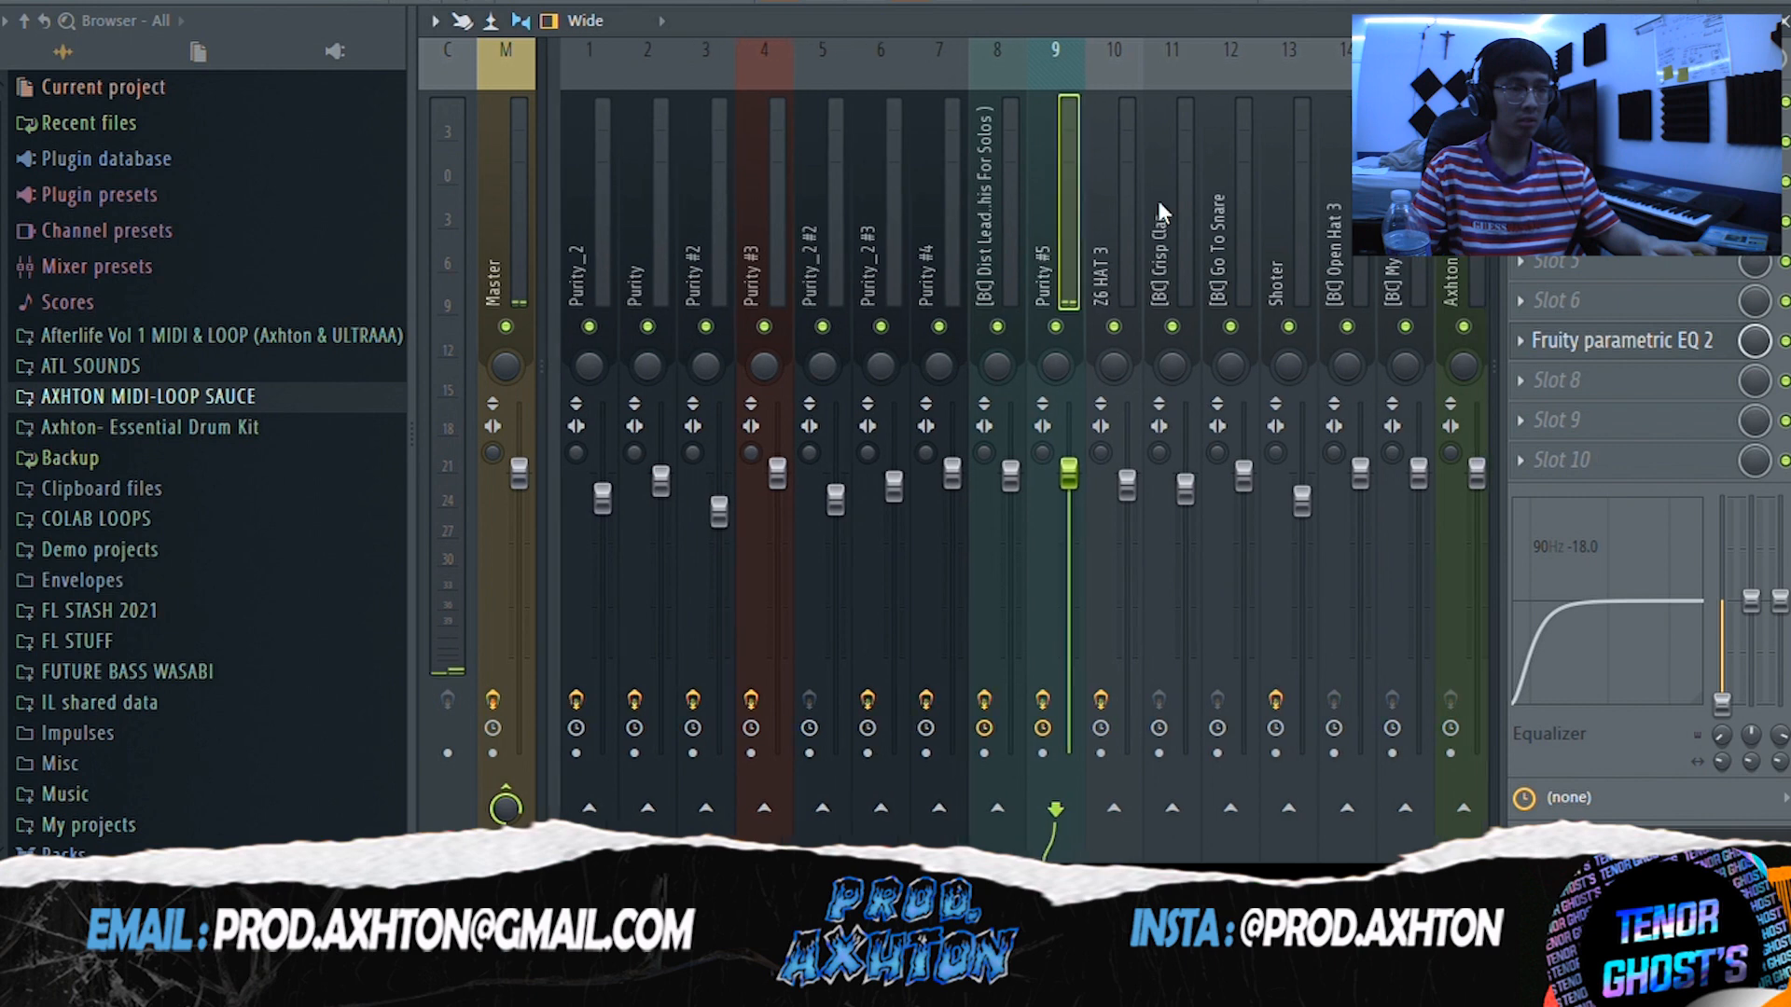
- Inspect the Fruity Flanger, Fruity Flangus, WishWash and 1/2 Speed Gross Beat effects, and Fruity parametric EQ 2 on the Purity #5 mixer track
click(1619, 180)
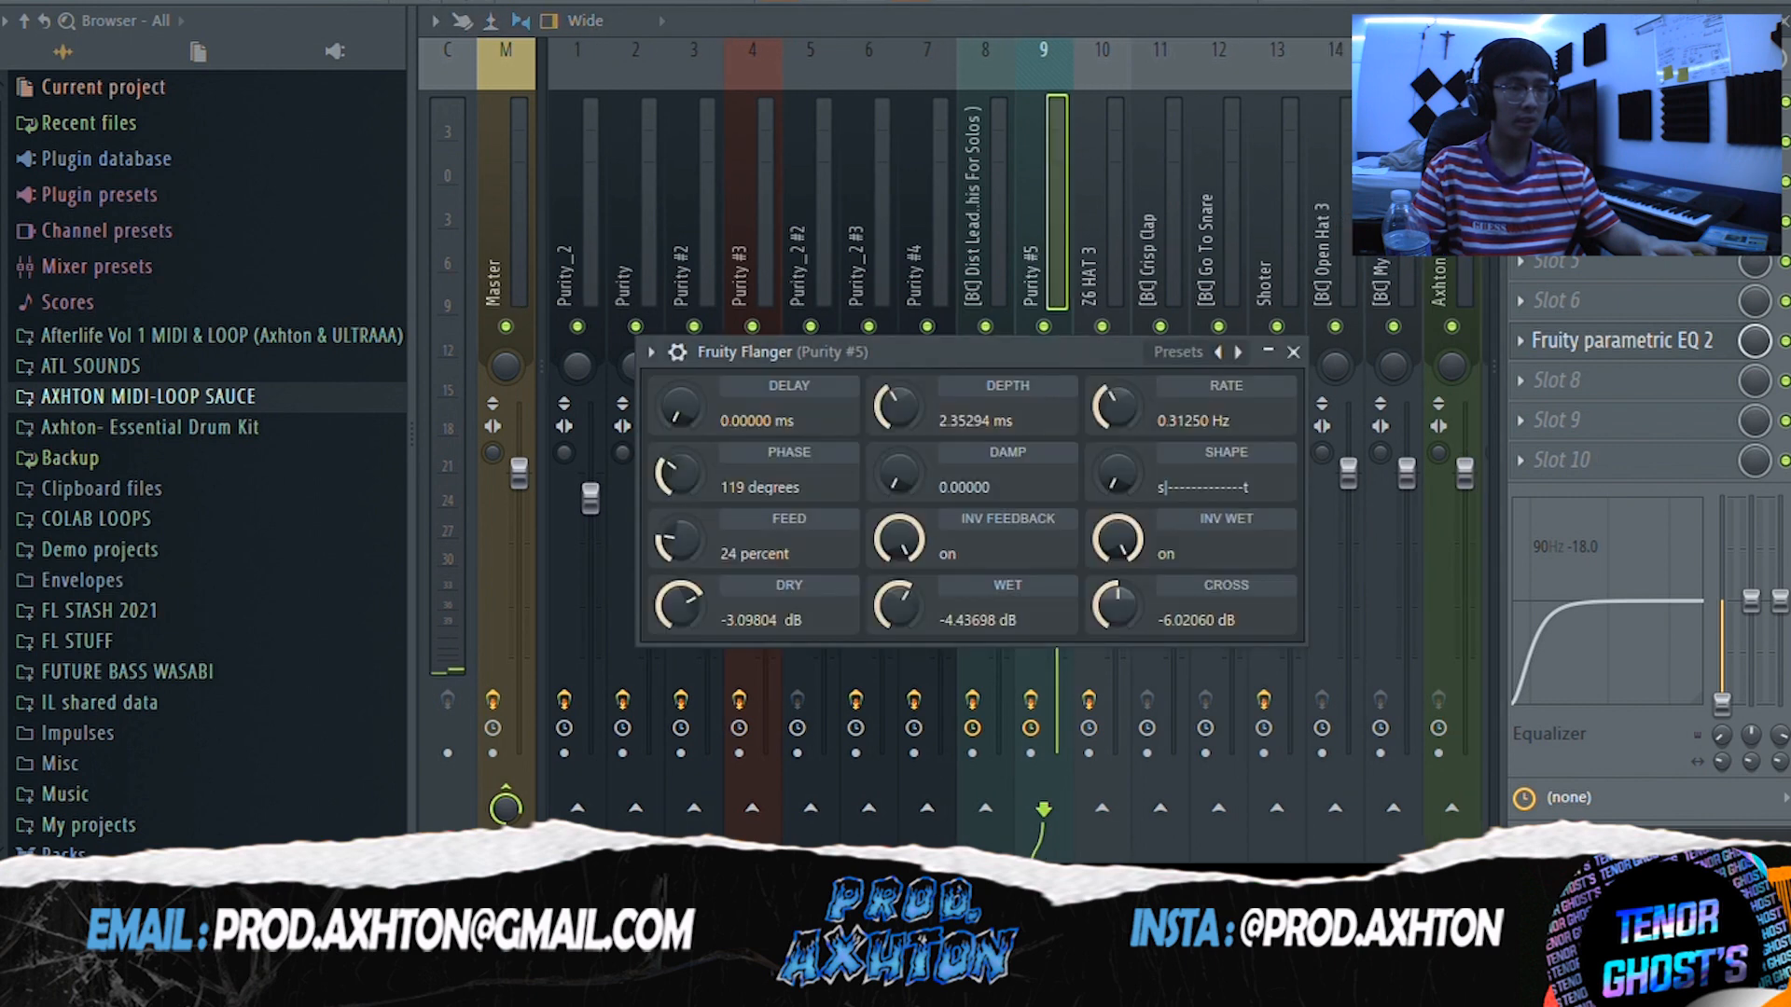
click(1619, 220)
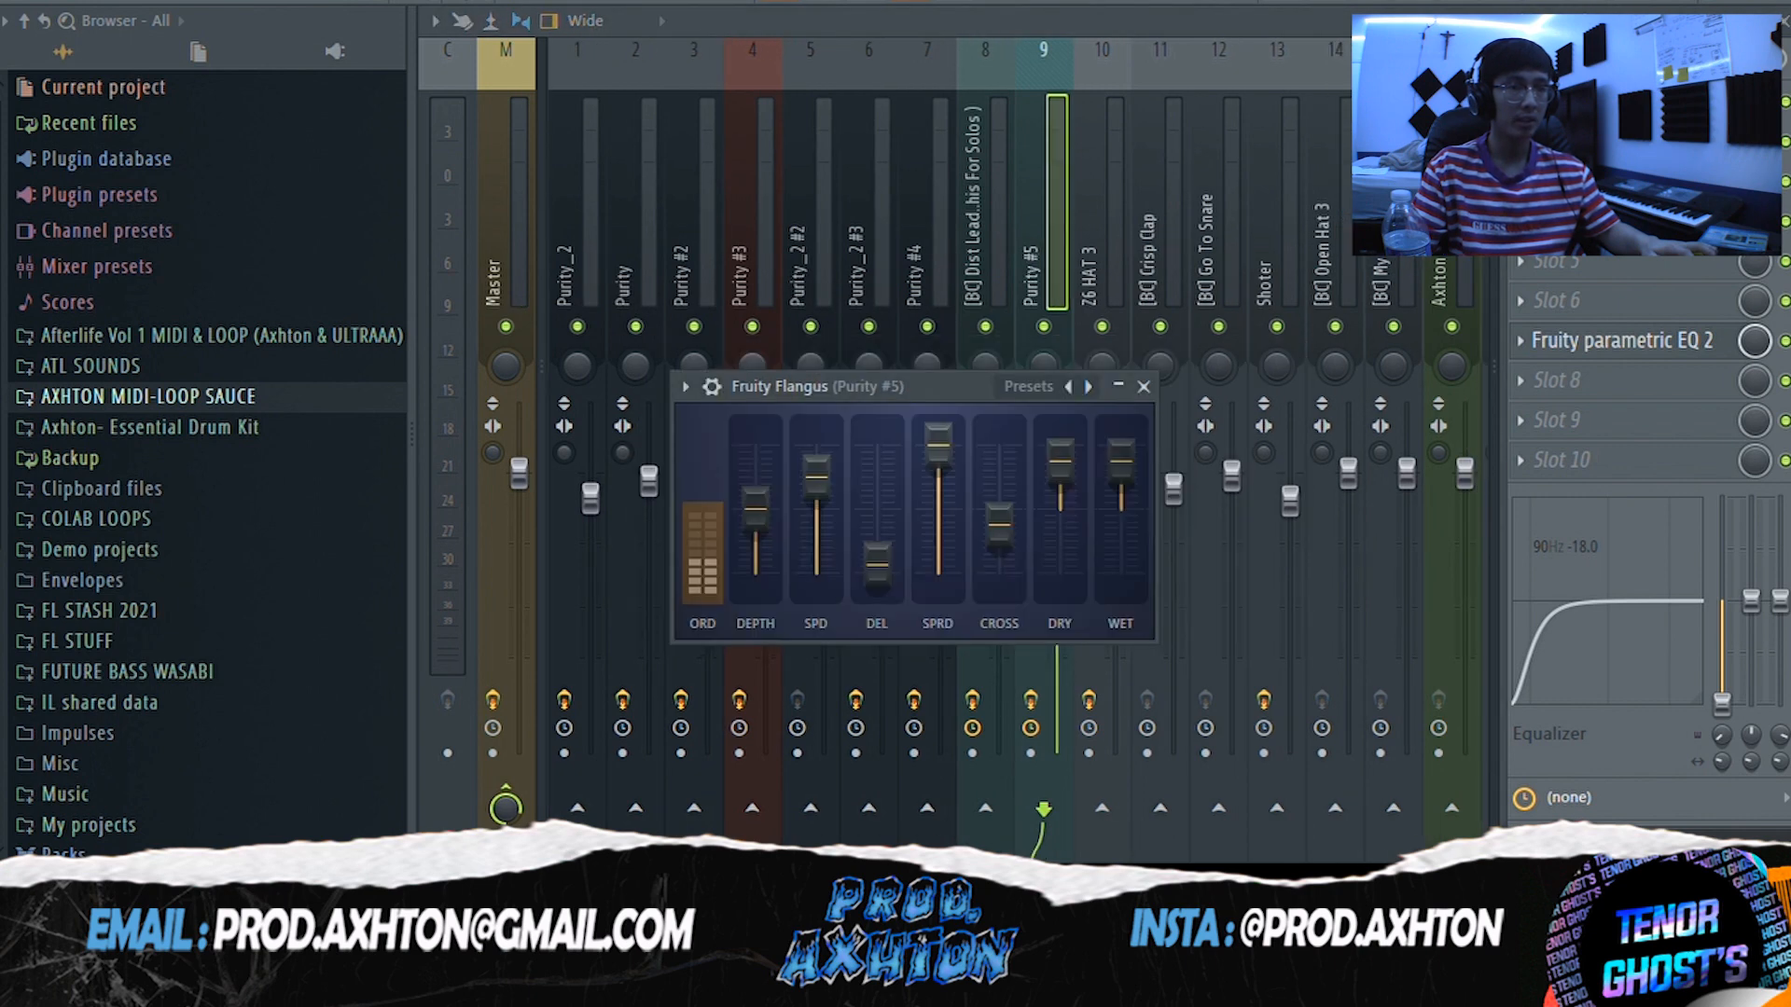
click(1618, 221)
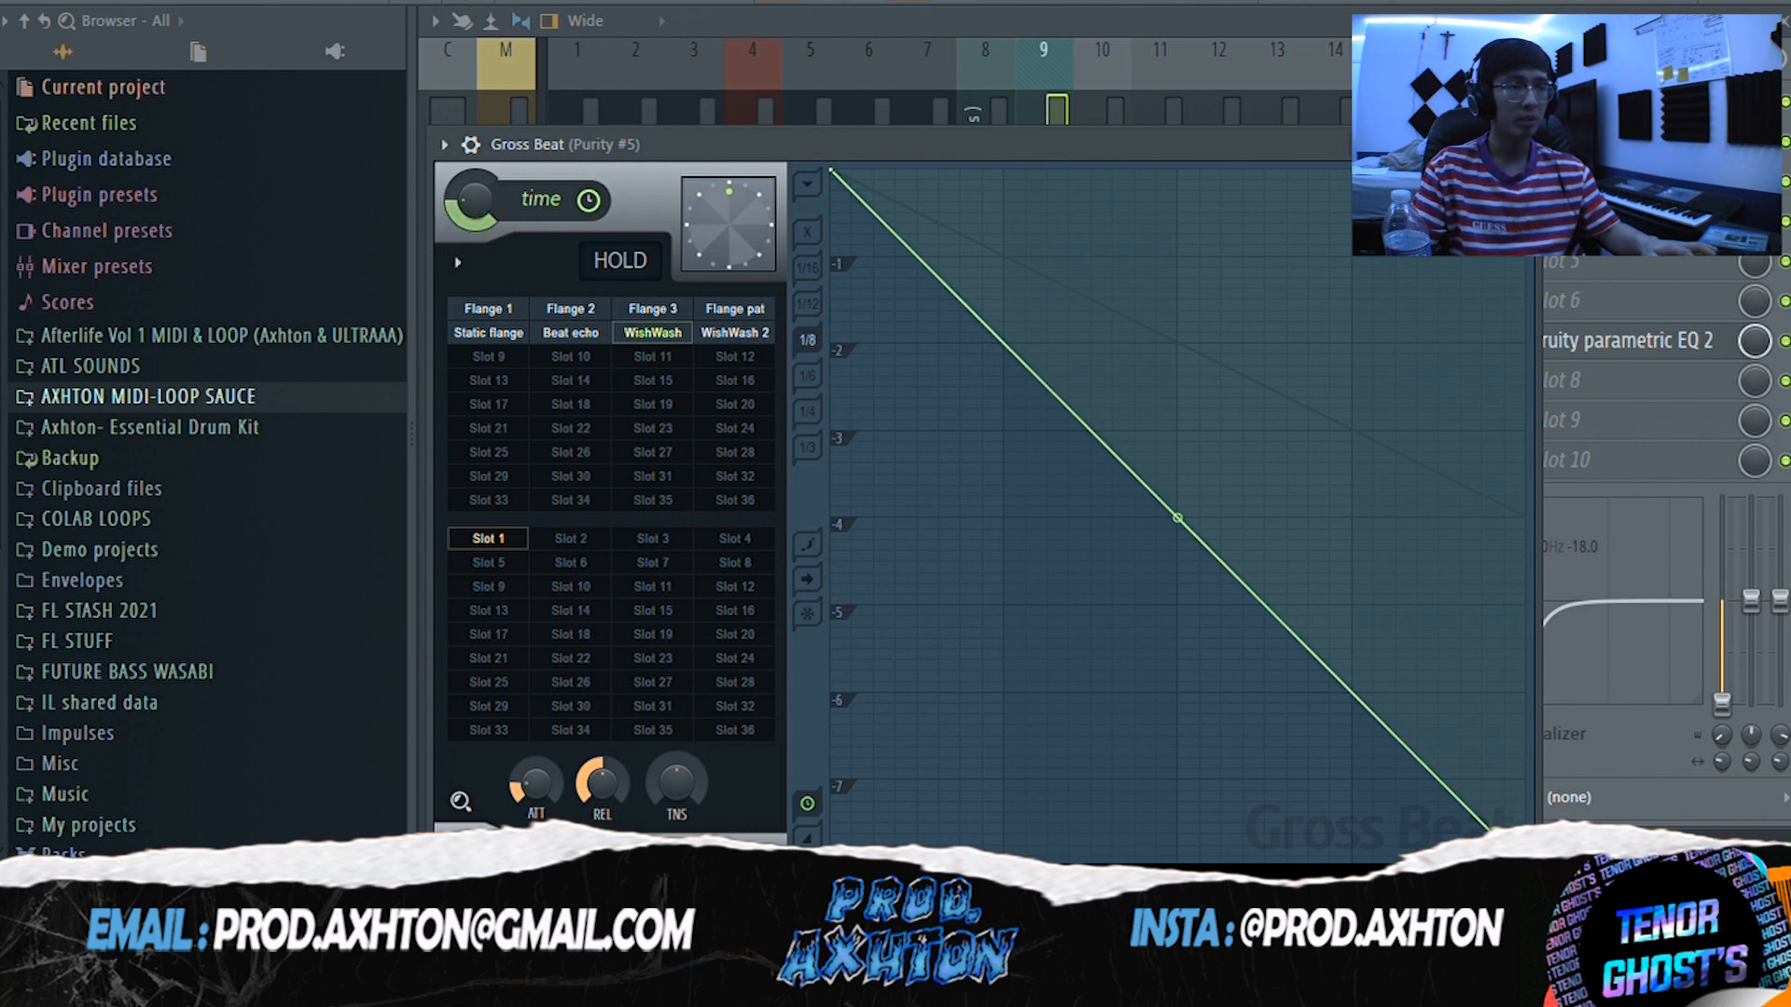
click(1618, 221)
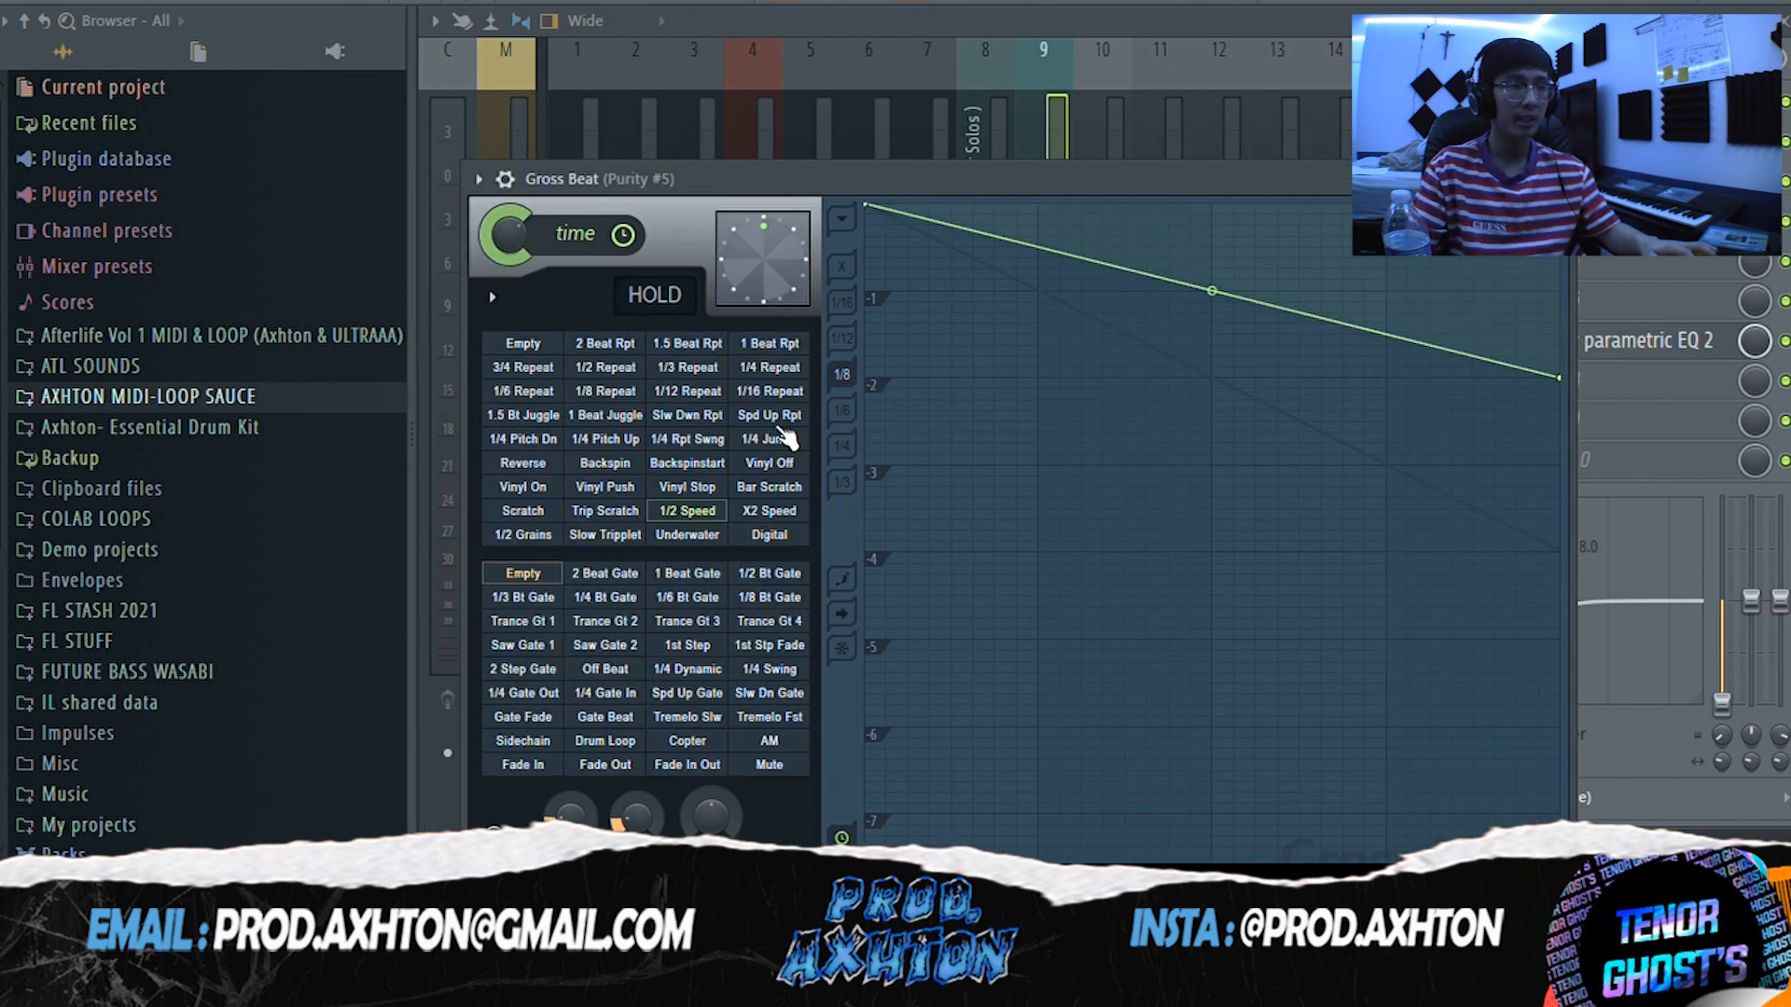
click(1561, 178)
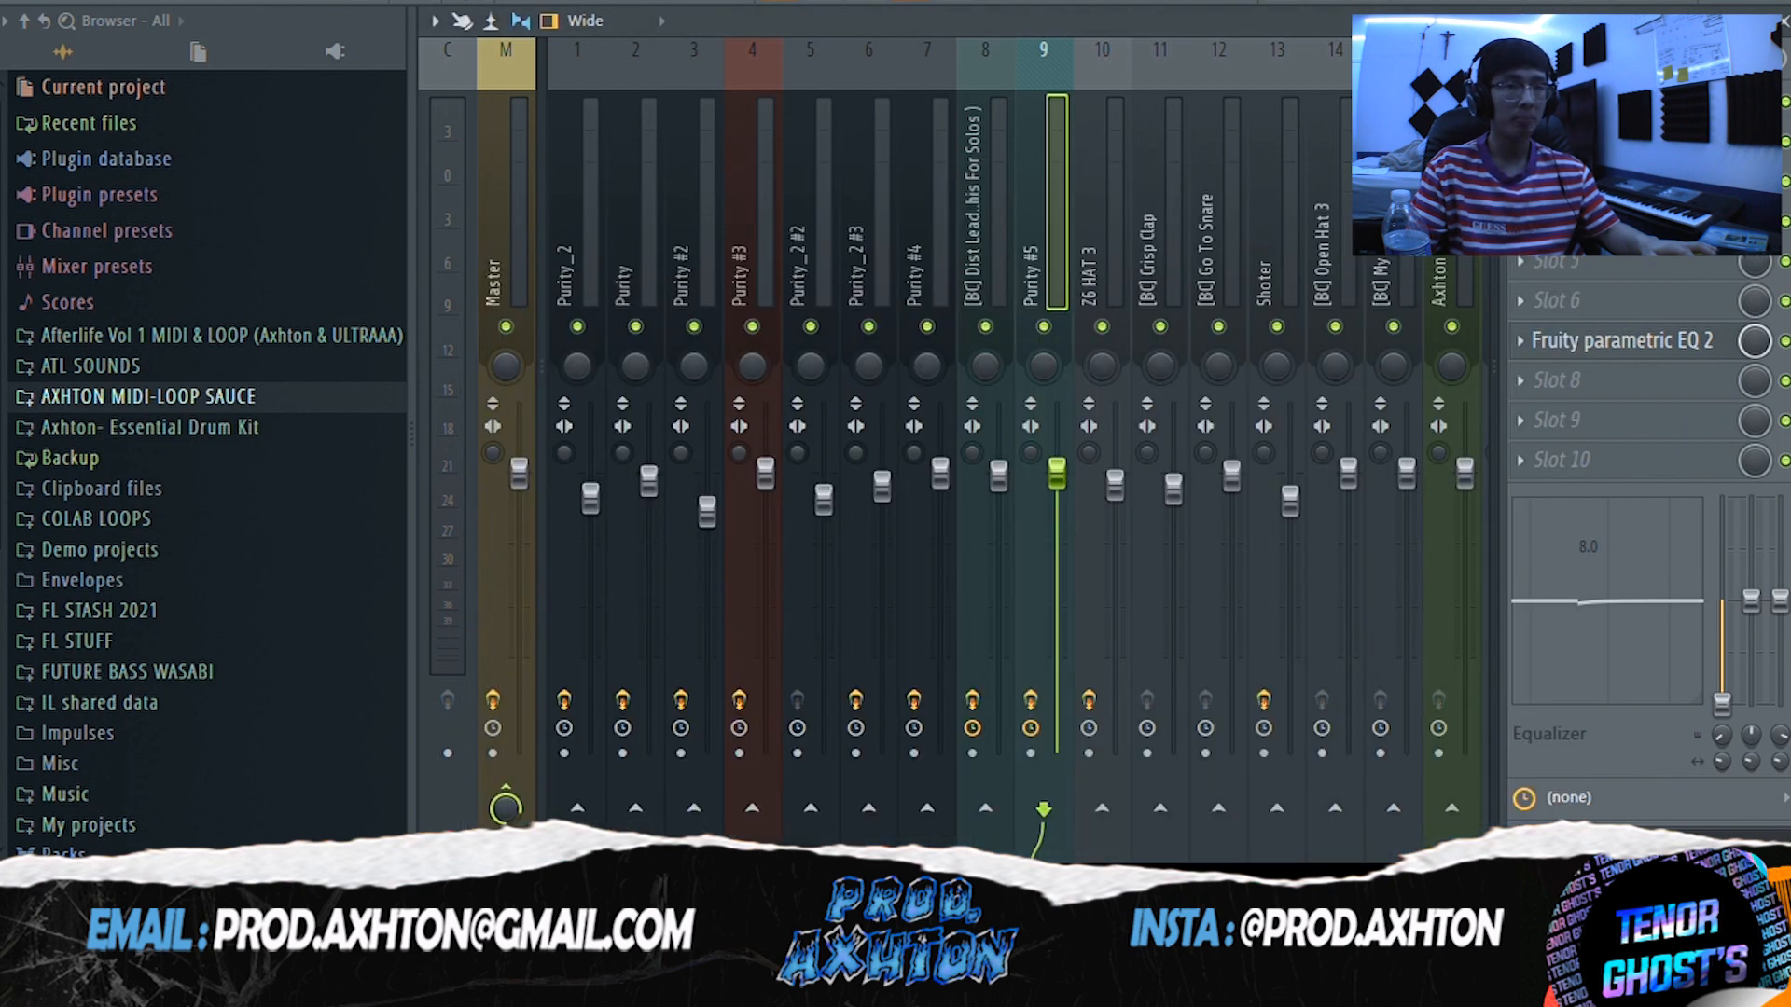
click(1656, 343)
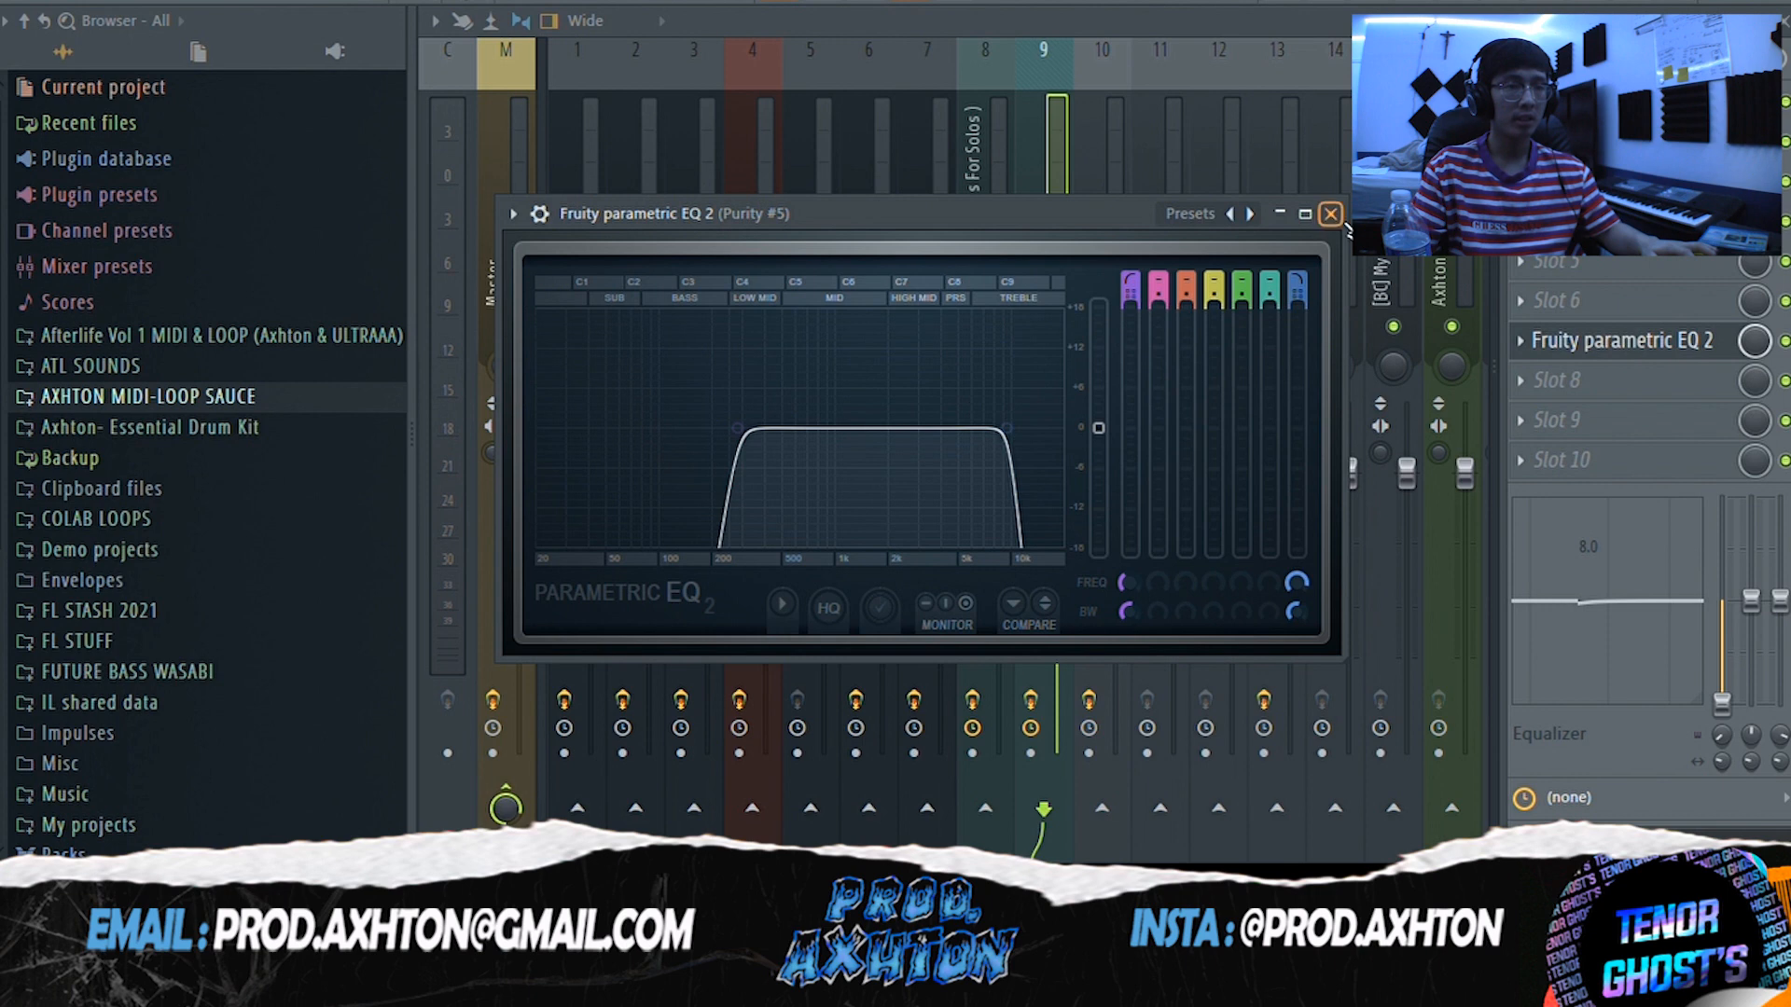
click(1330, 214)
click(1290, 2)
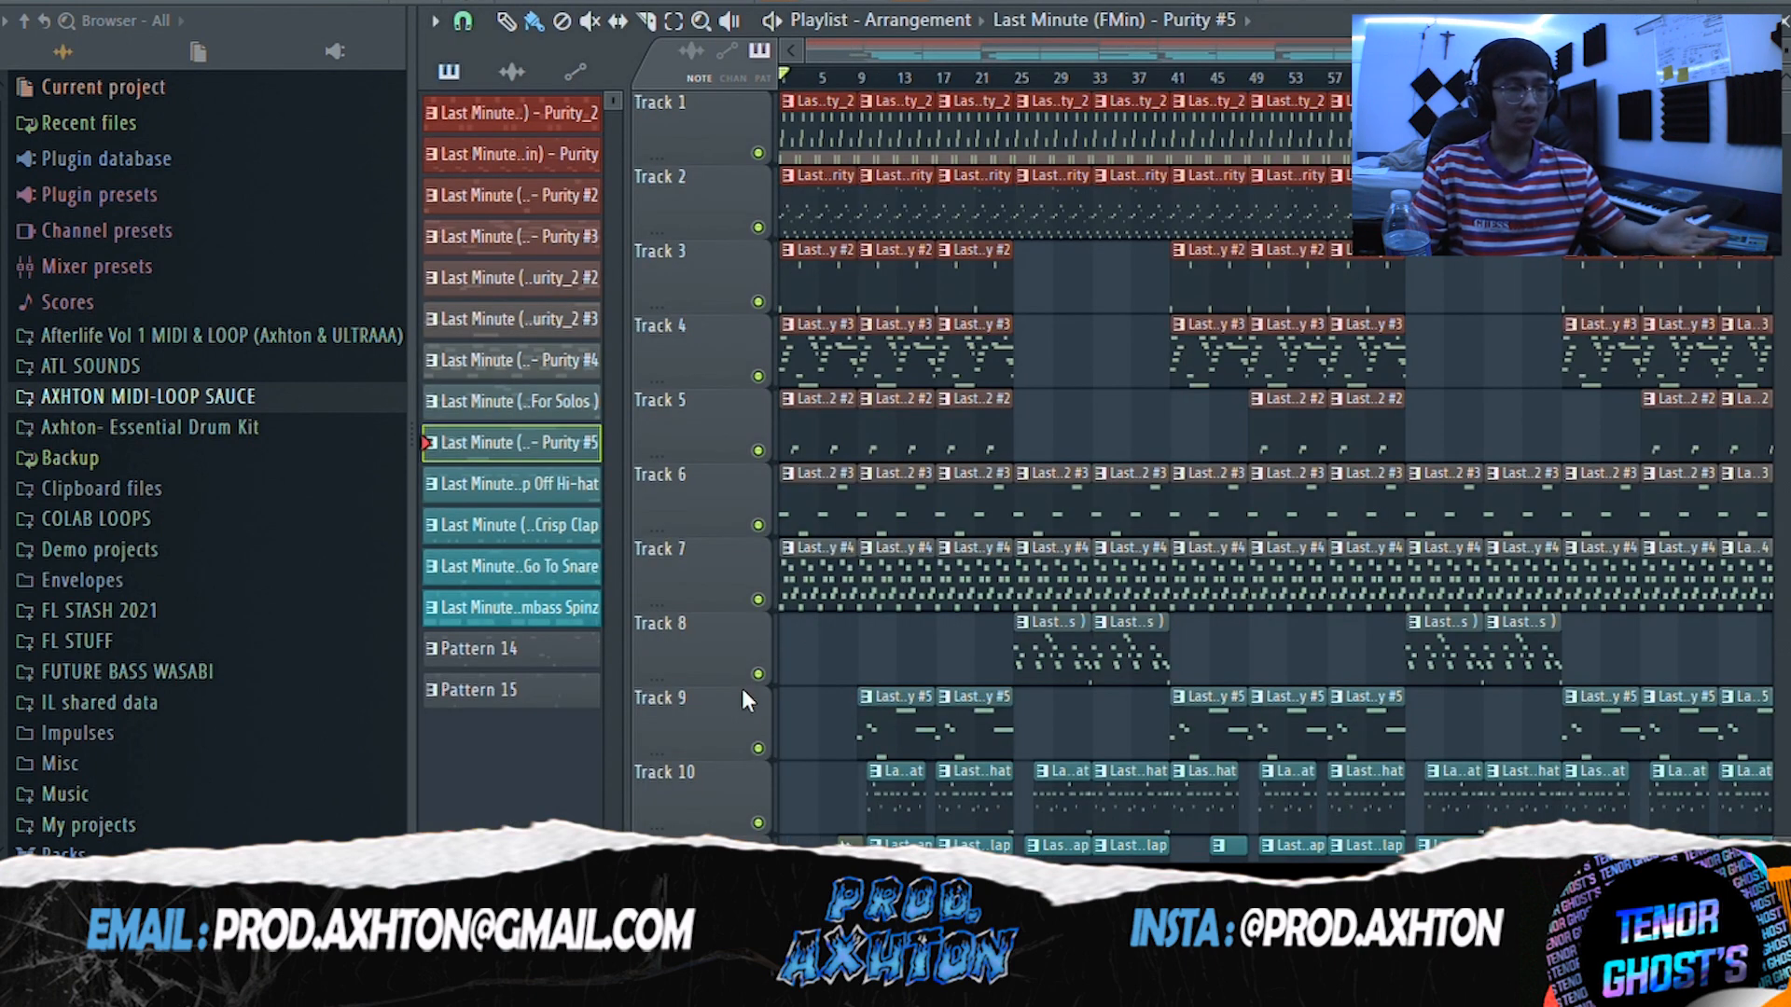
- Mute the drum tracks from Track 10 down, and play back the melodies on Tracks 1 to 9 together from bar 17
click(758, 749)
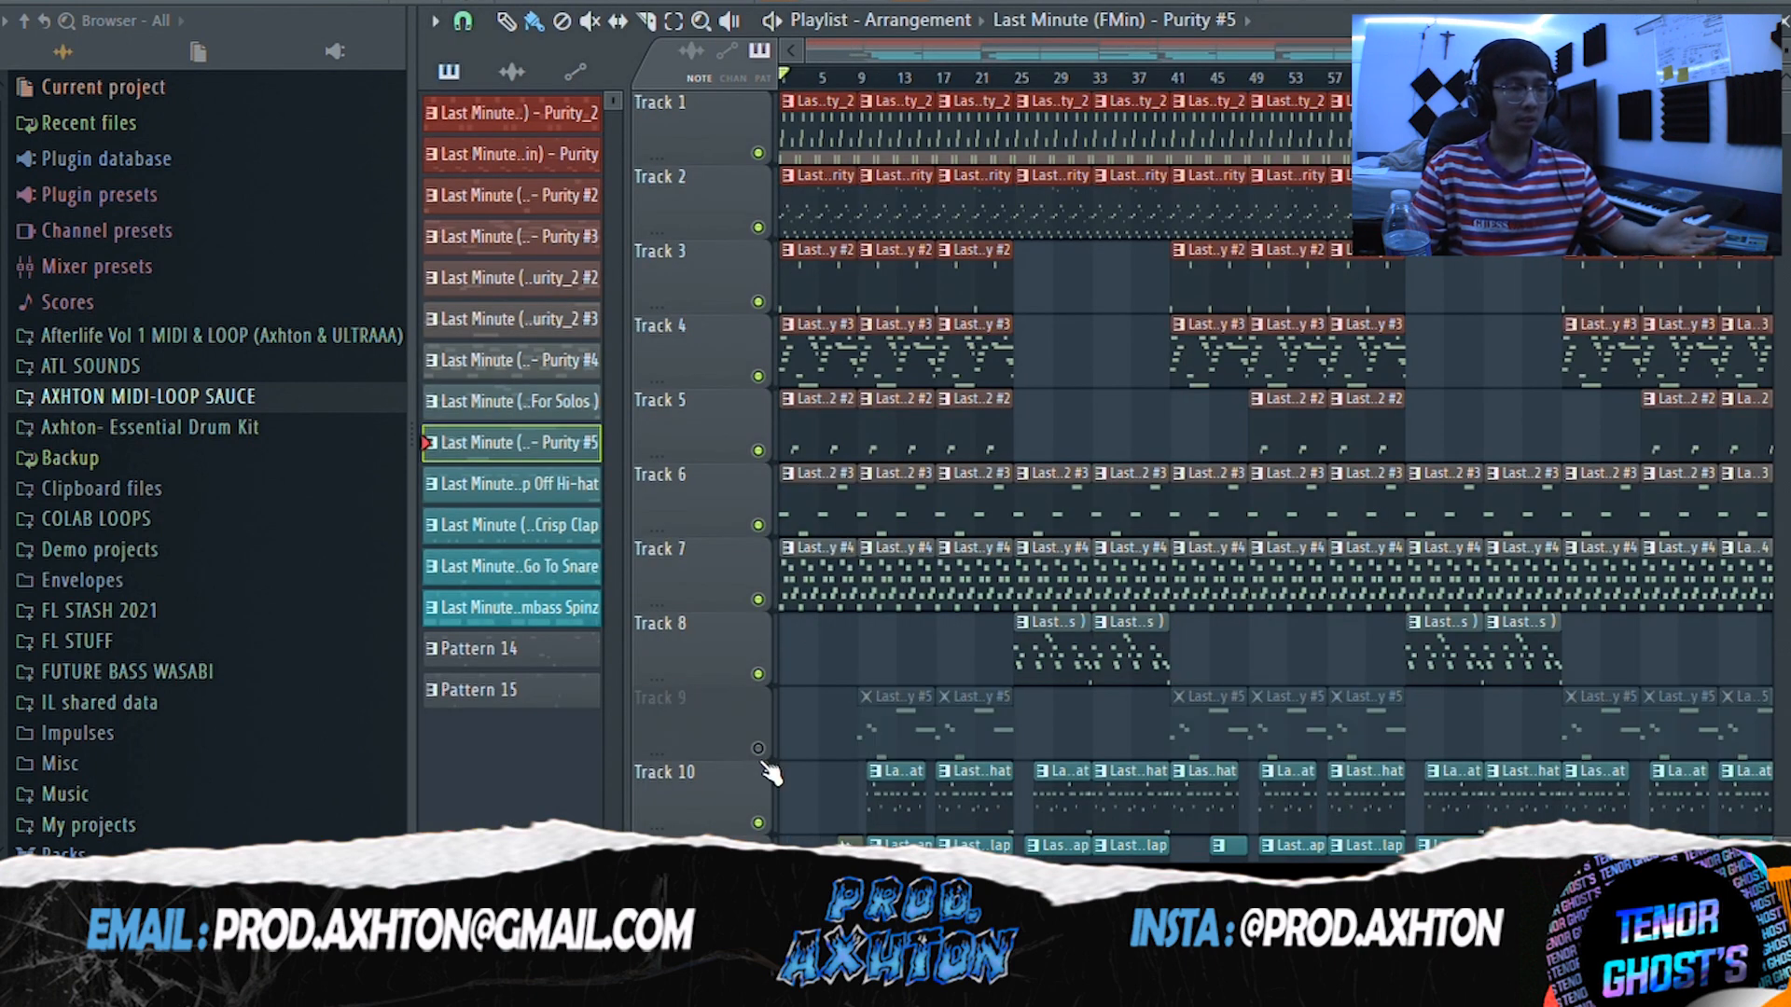
right_click(758, 749)
right_click(757, 749)
right_click(758, 749)
click(758, 674)
click(758, 600)
click(760, 525)
drag(757, 417, 757, 152)
click(943, 78)
key(space)
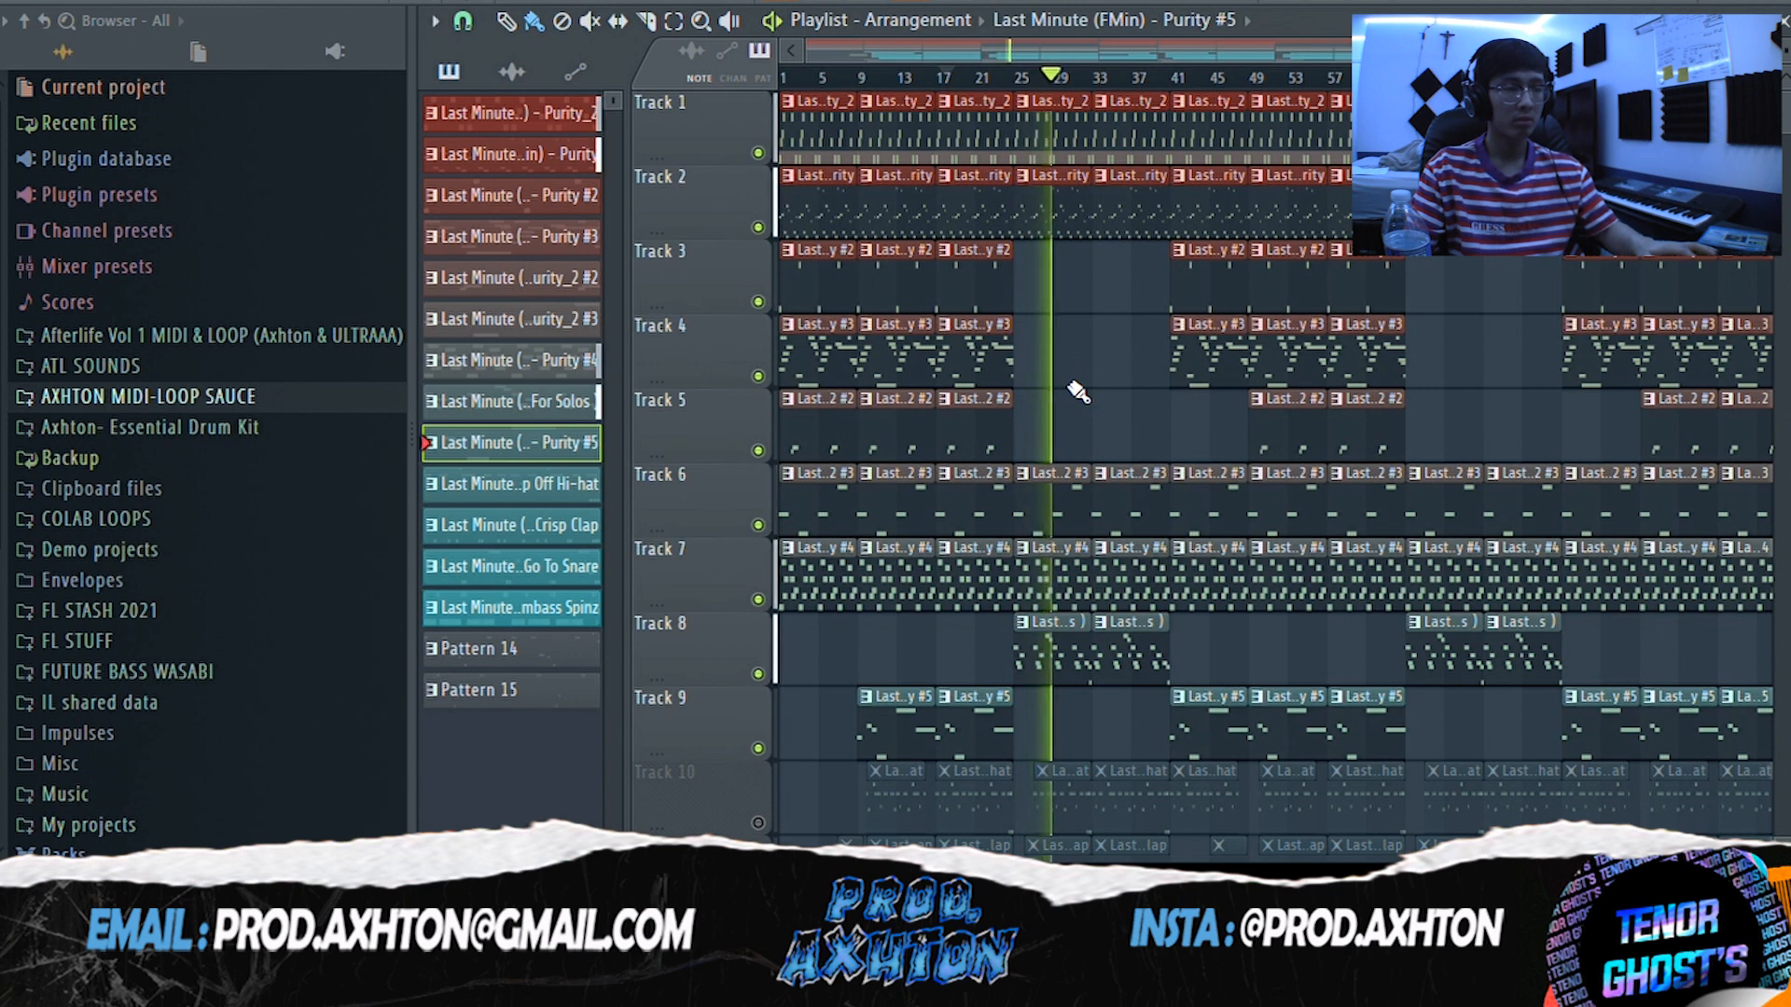
key(space)
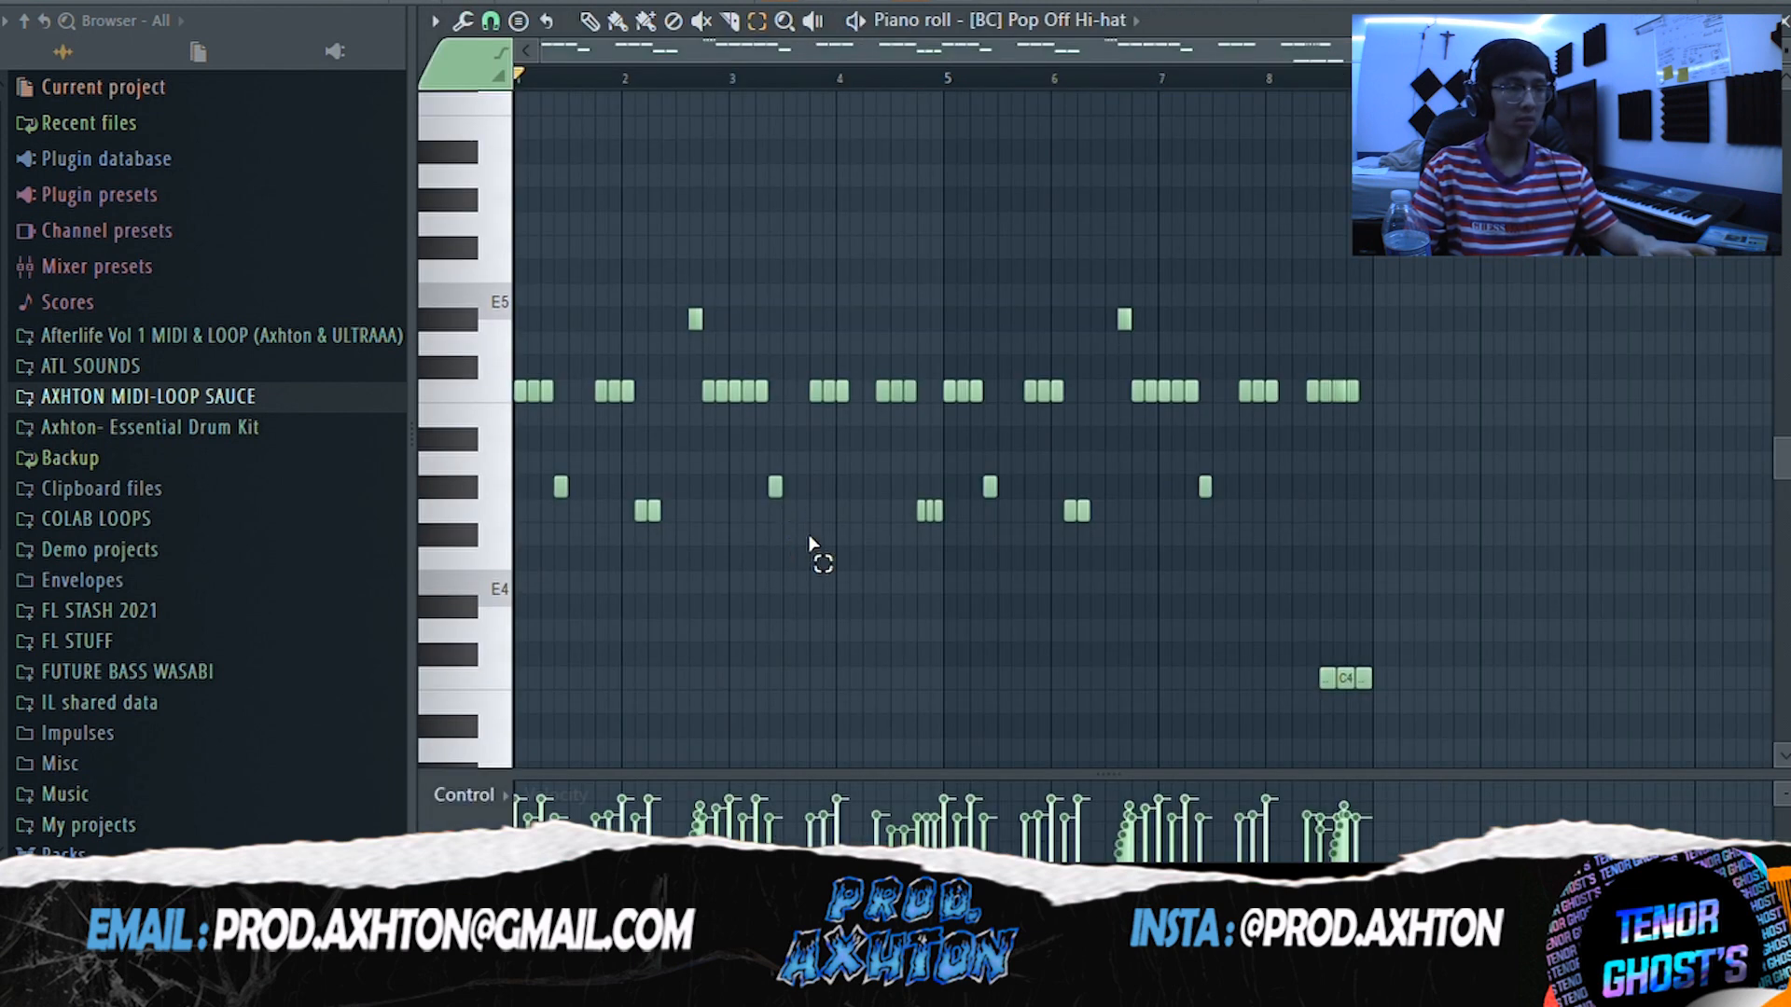
- Play back the Pop Off Hi-hat pattern, and inspect the parametric EQ 2, Reeverb 2, Effectrix and Fruity delay 2 on its mixer track
key(space)
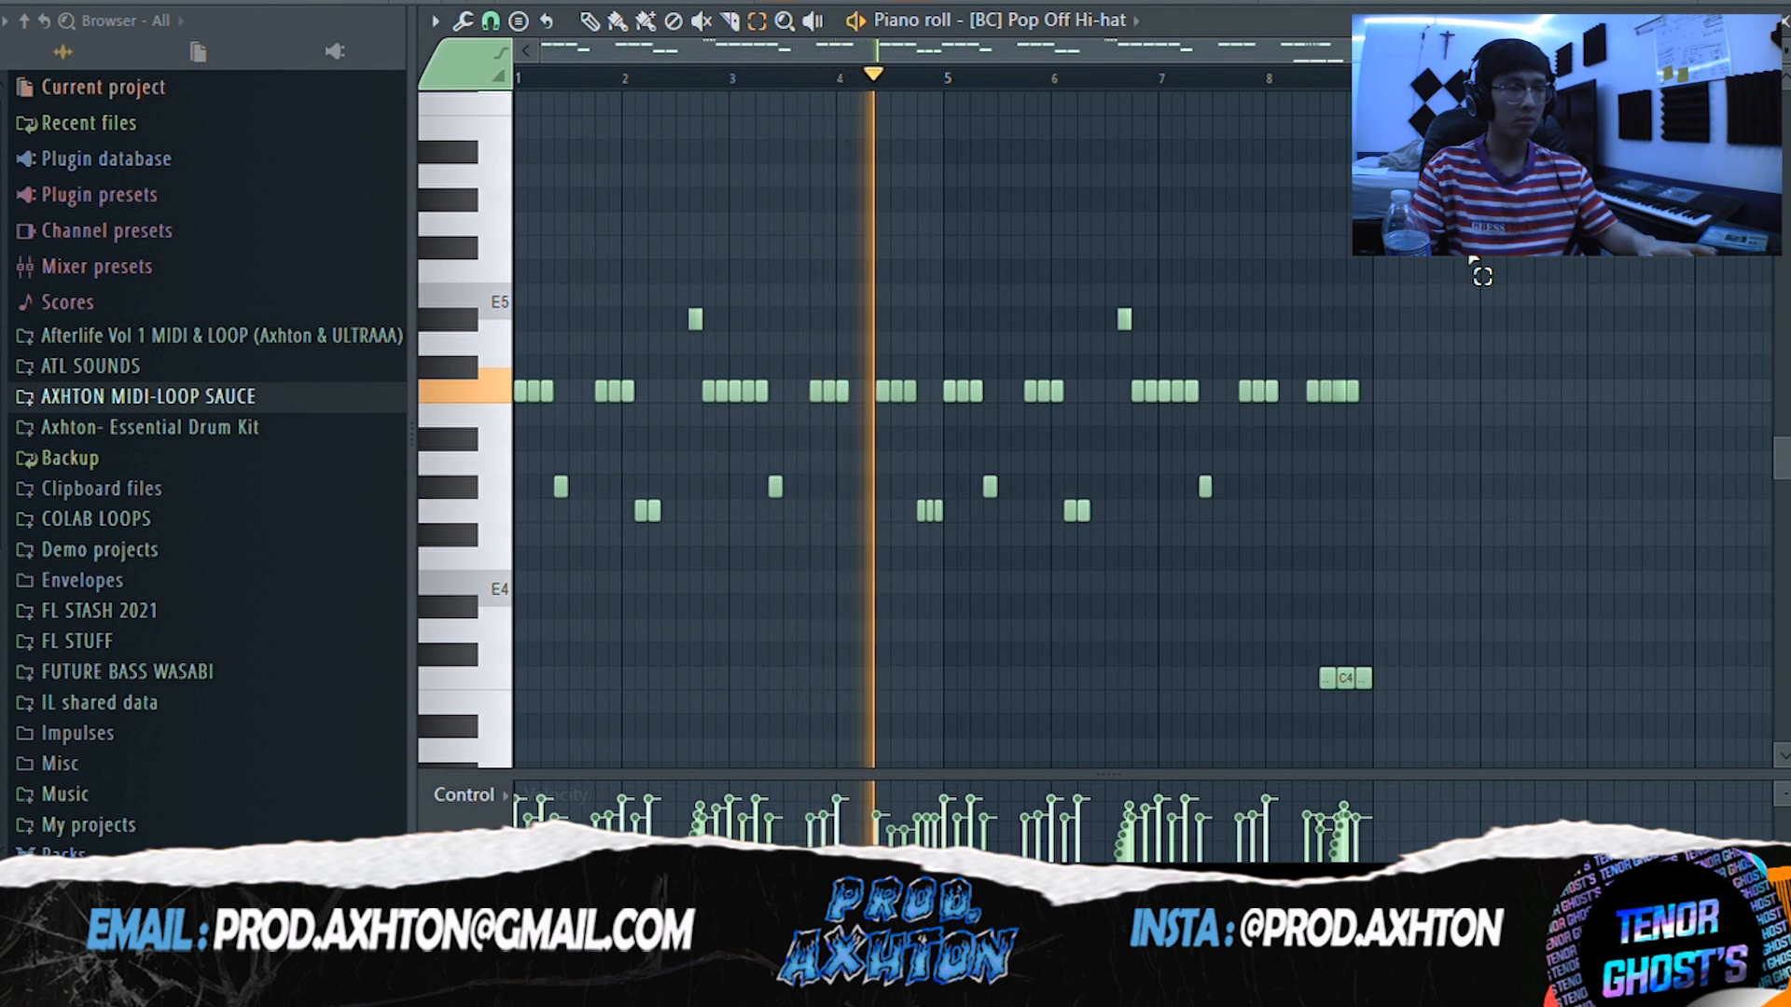
key(F9)
click(1586, 101)
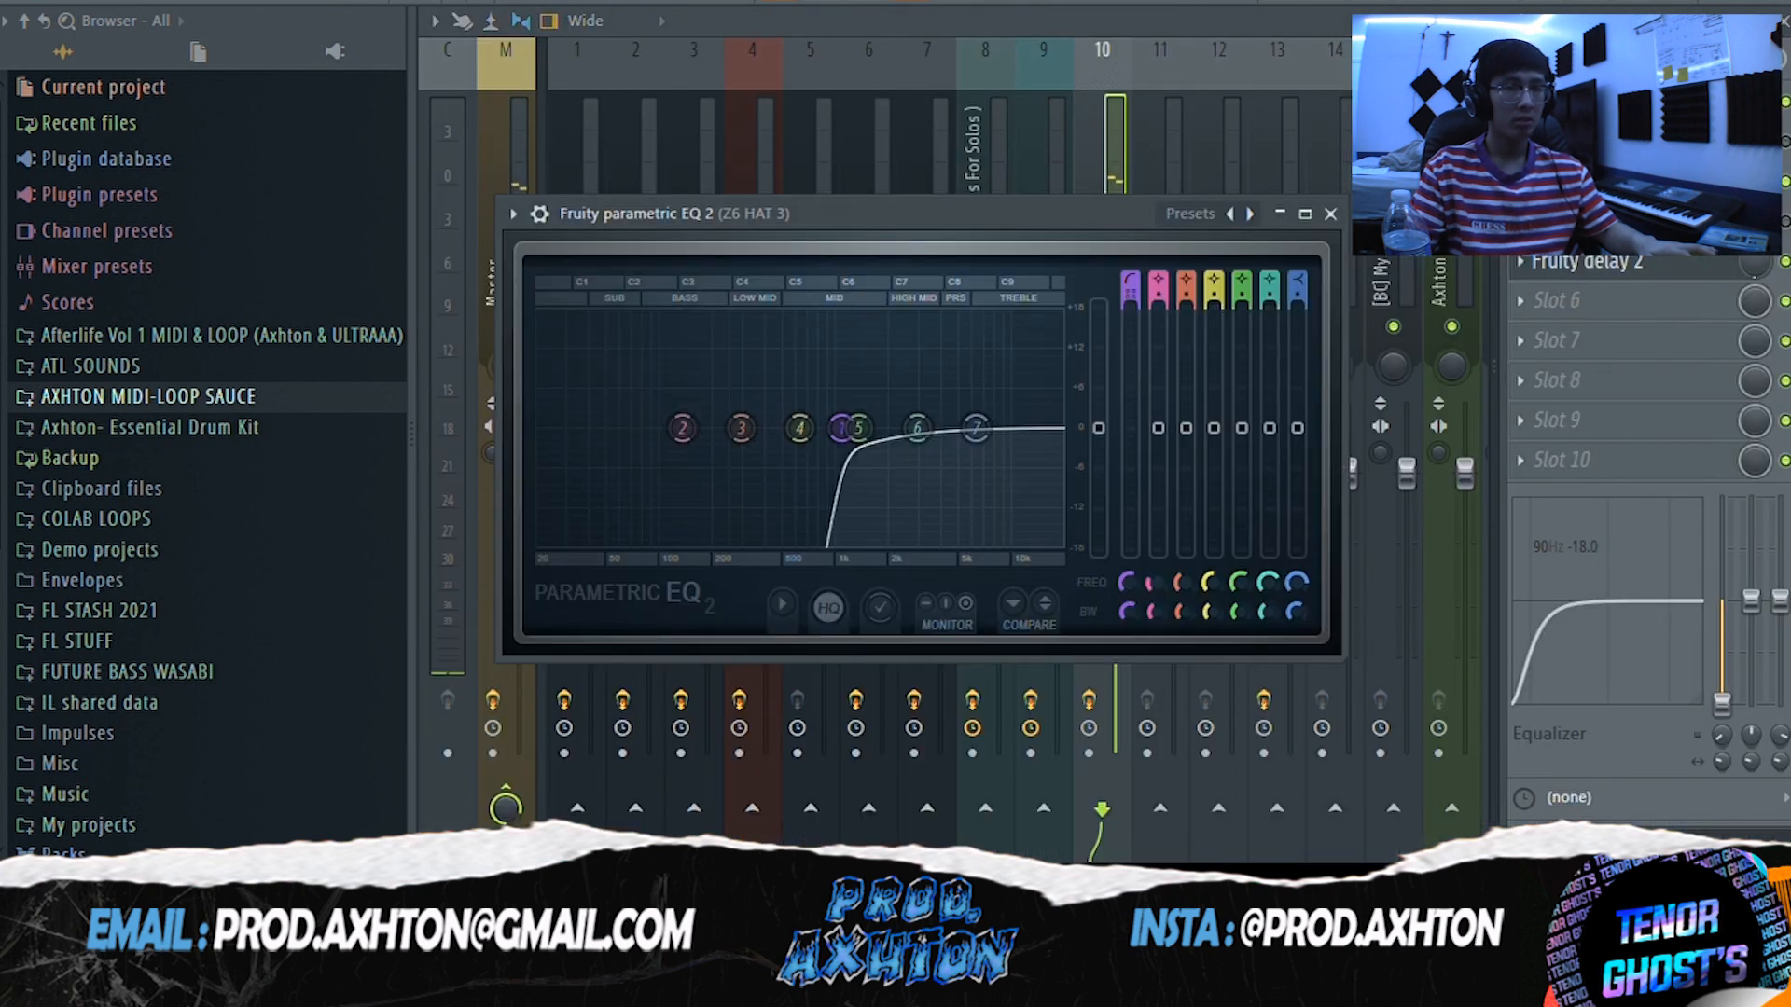
click(1586, 141)
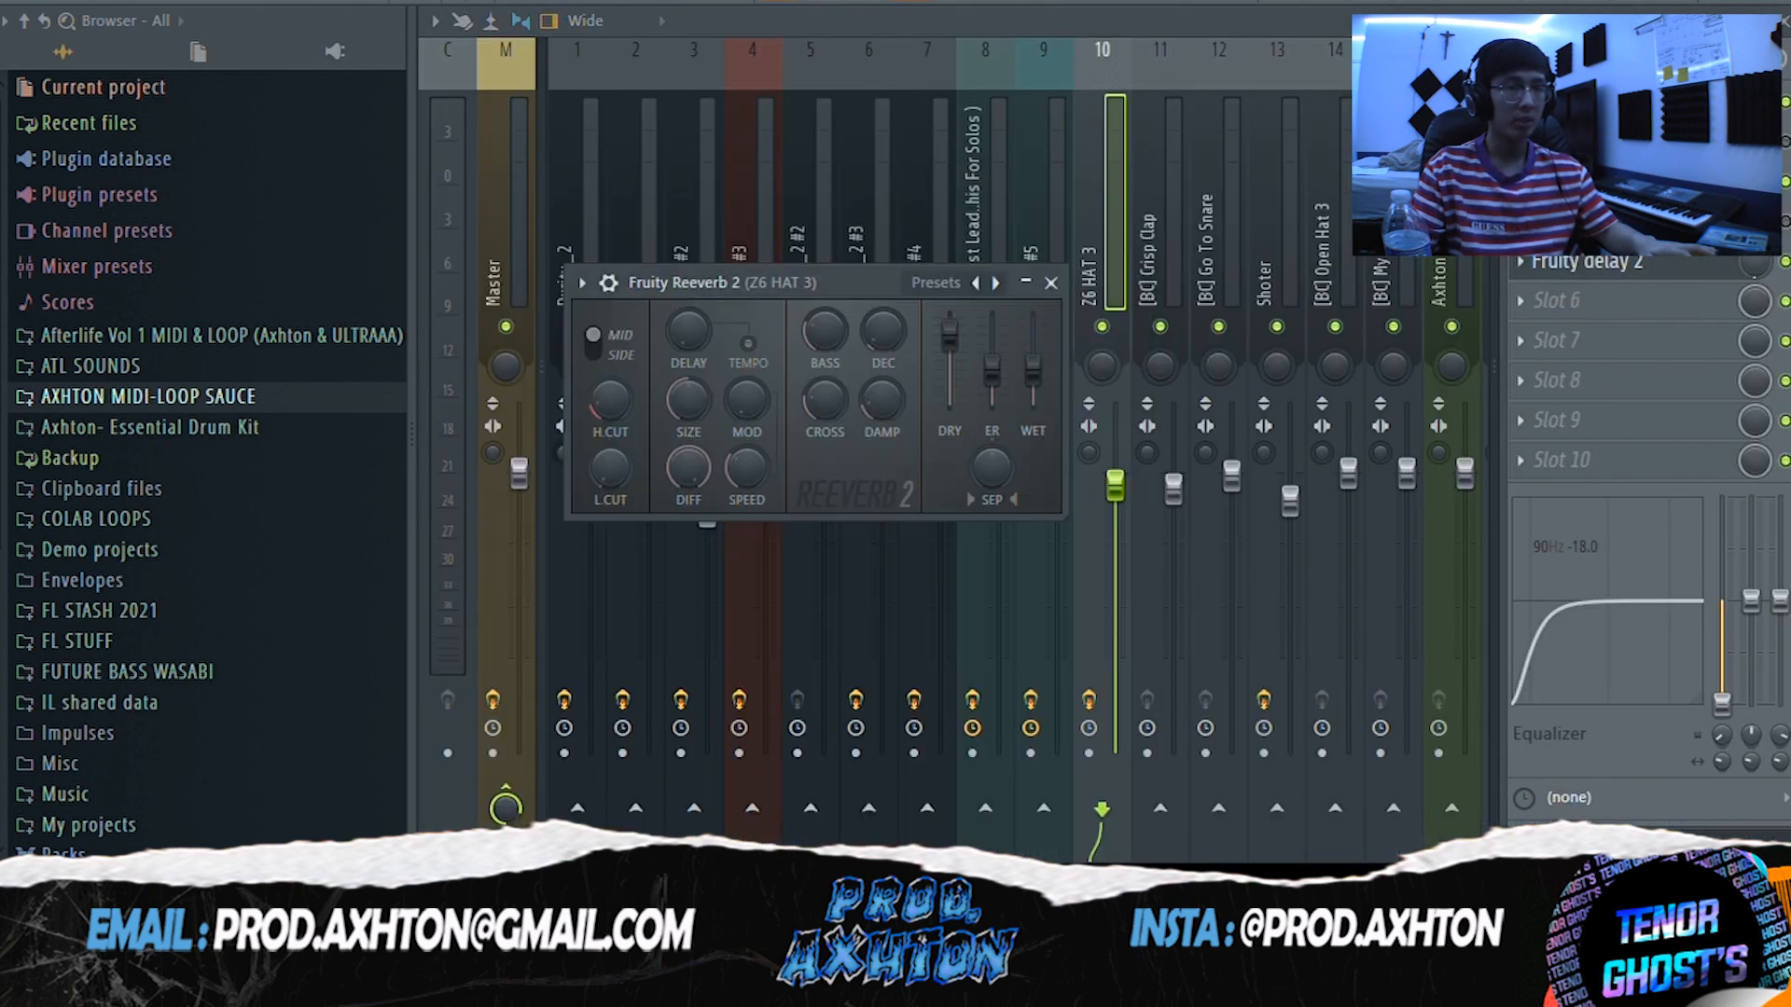
click(1586, 181)
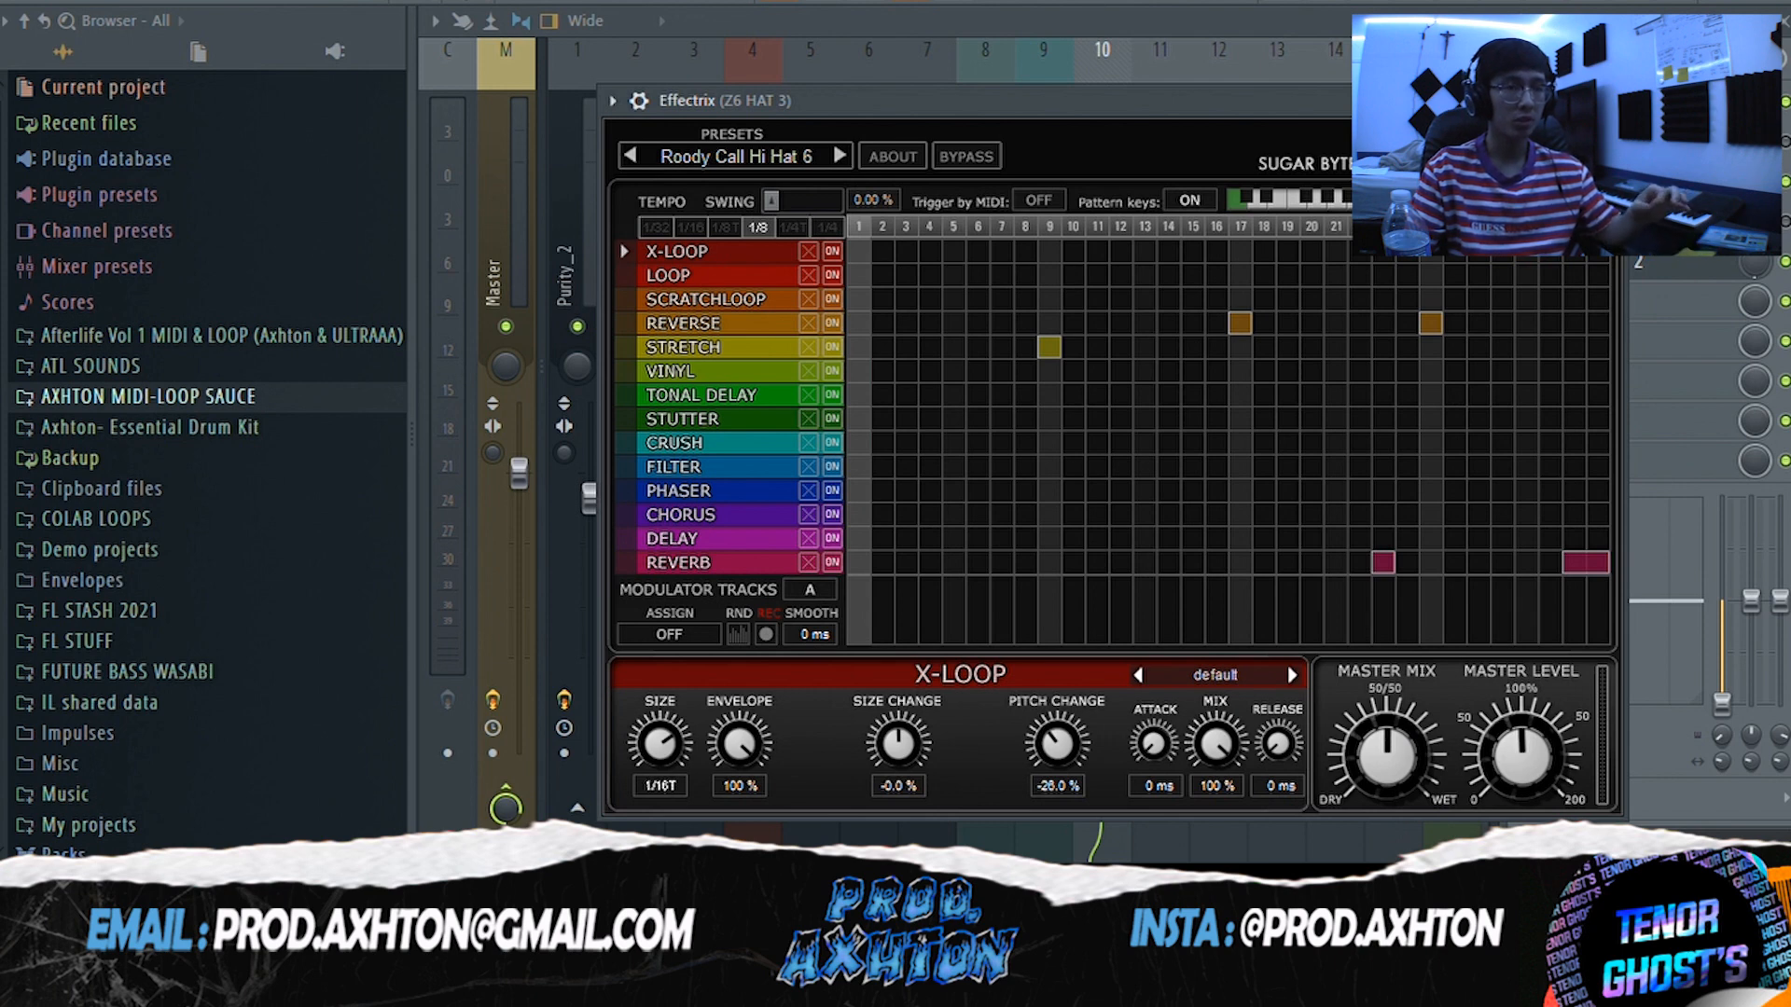
key(Escape)
click(1664, 273)
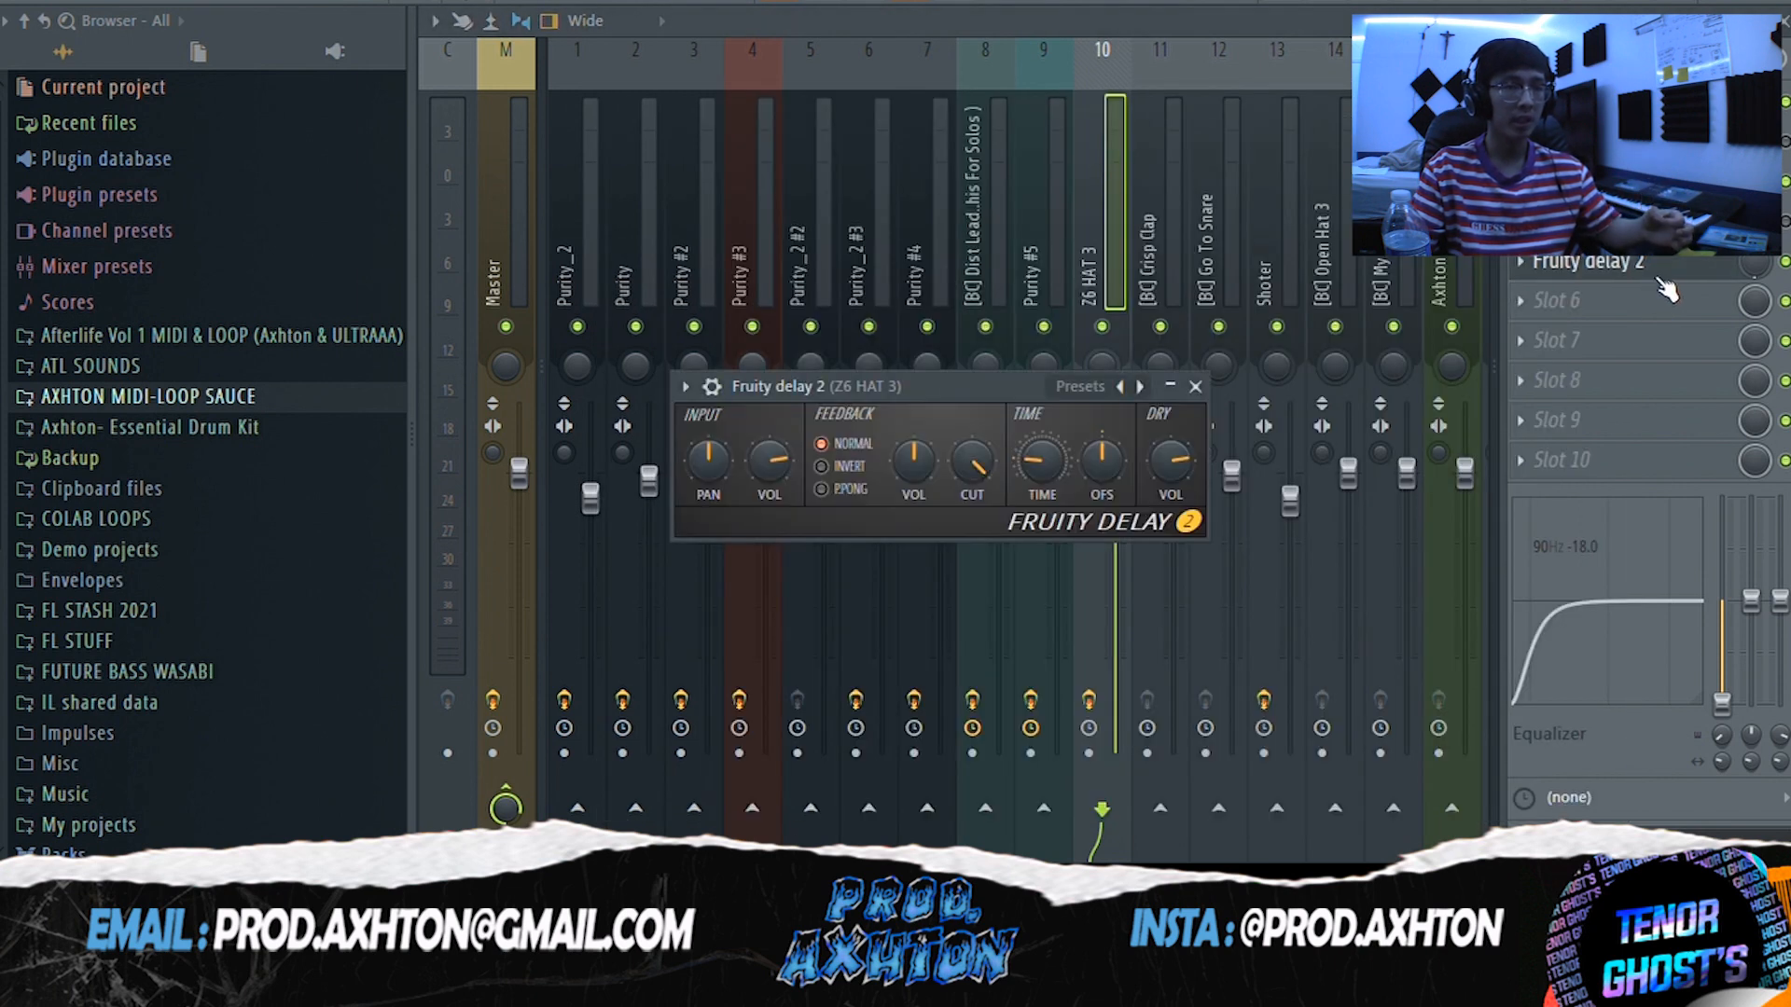
click(1195, 387)
- View the Crisp Clap pattern from Track 11 in the piano roll, and play it back
key(F5)
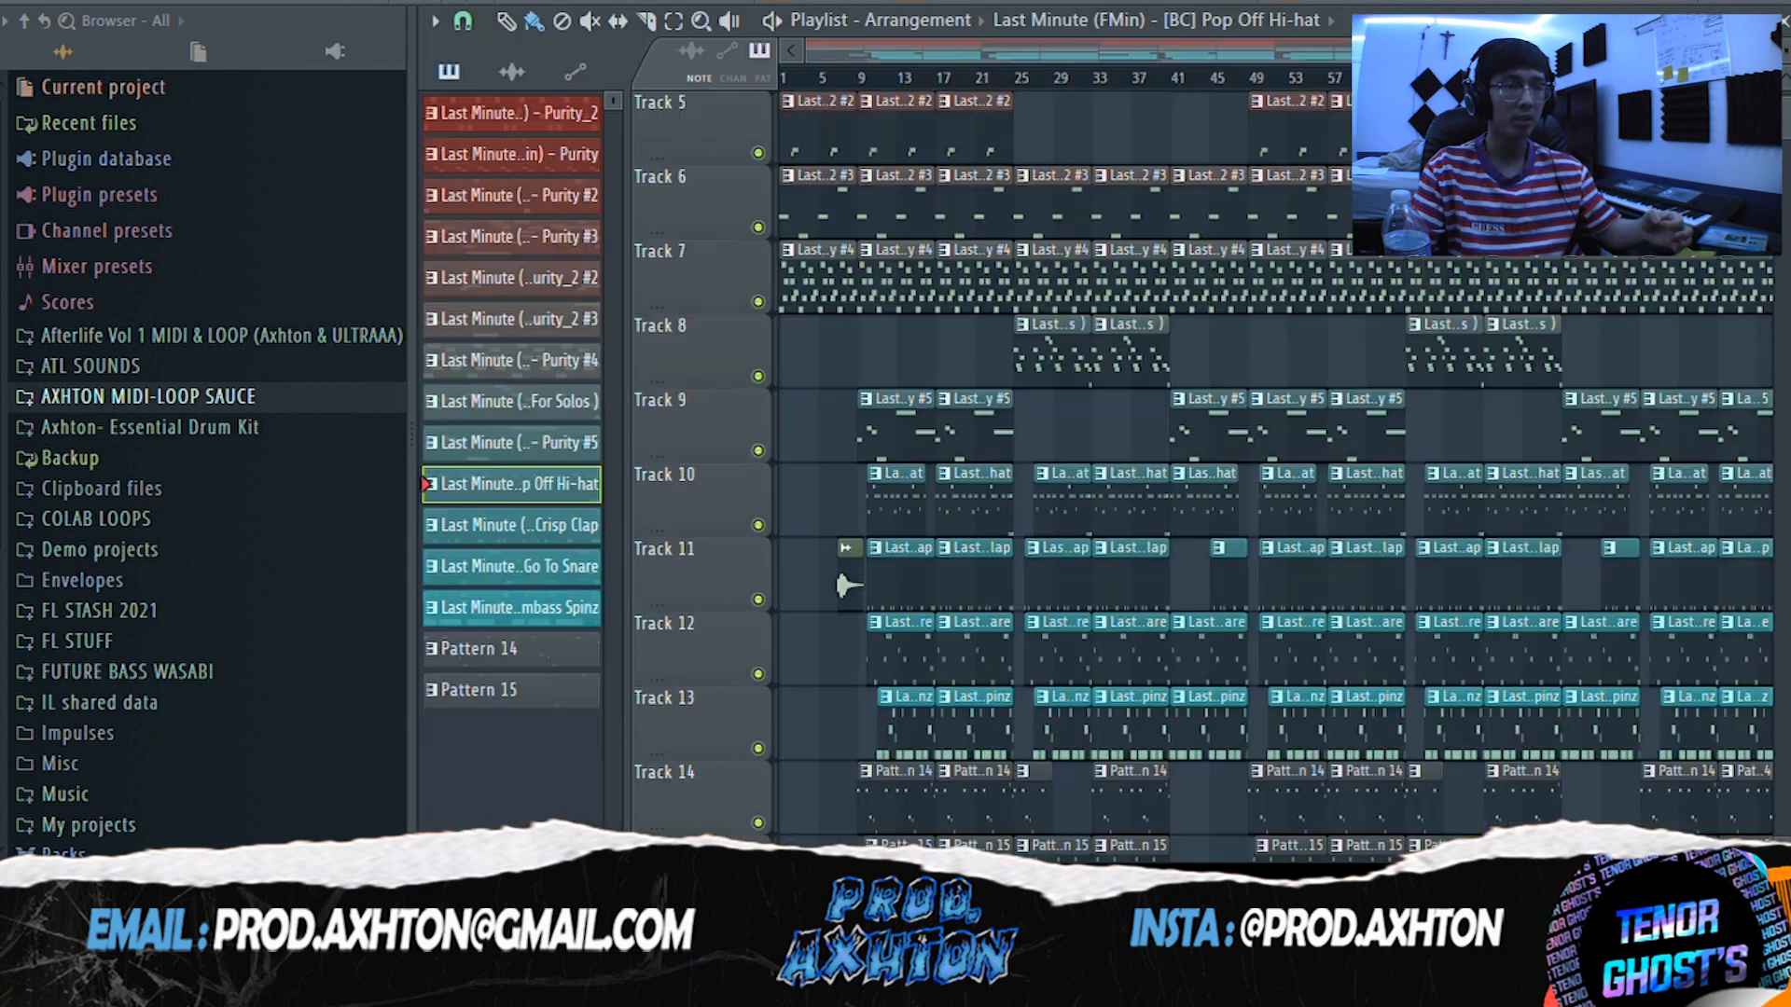
scroll(847, 437, down, 2)
double_click(873, 415)
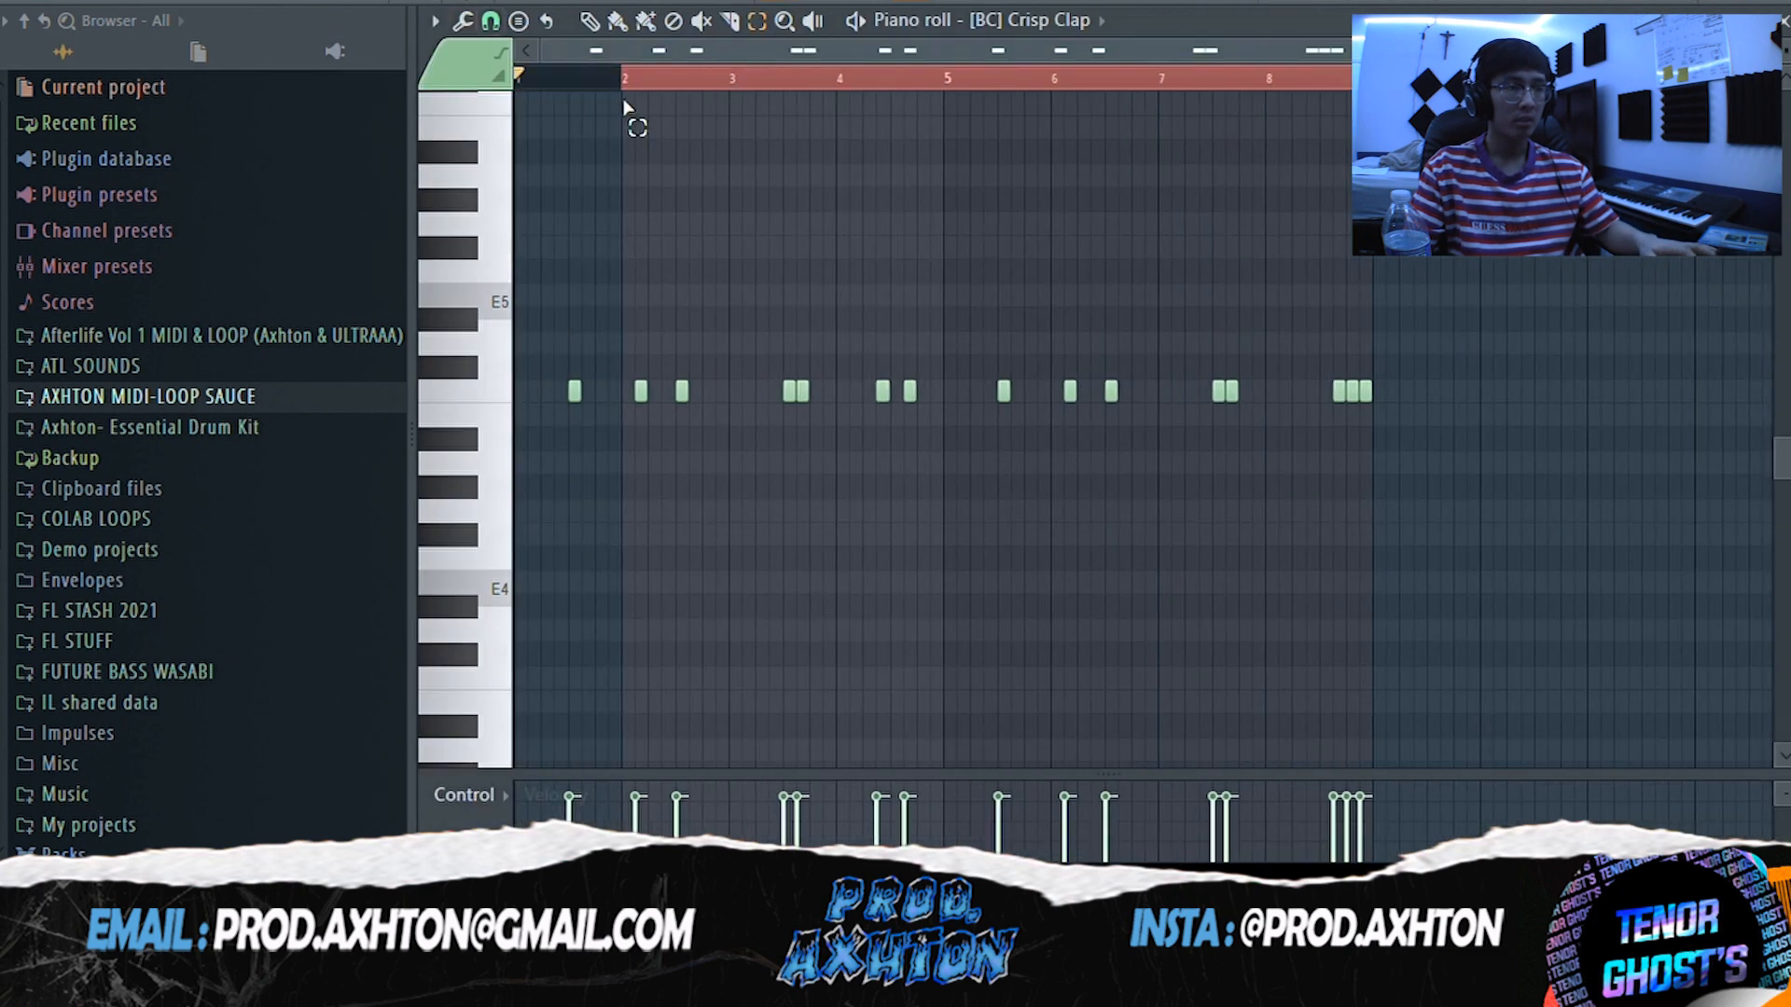
drag(1291, 80, 5, 219)
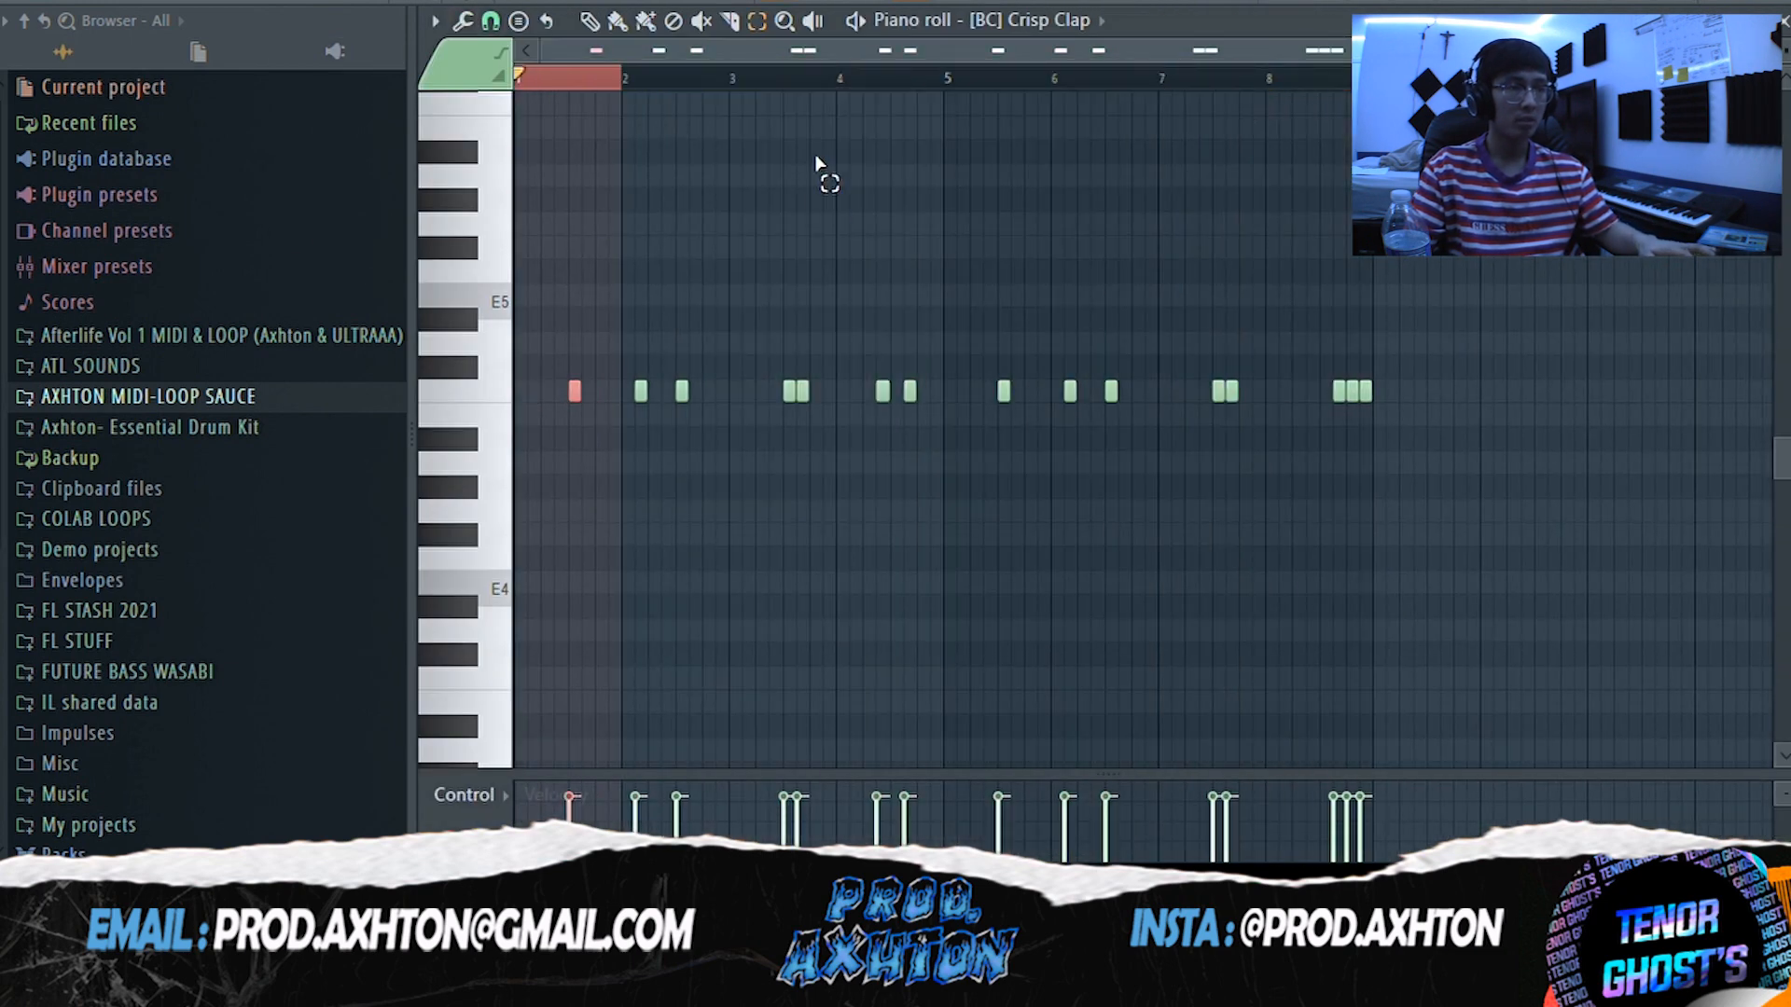
drag(627, 106, 306, 98)
drag(618, 84, 300, 112)
key(space)
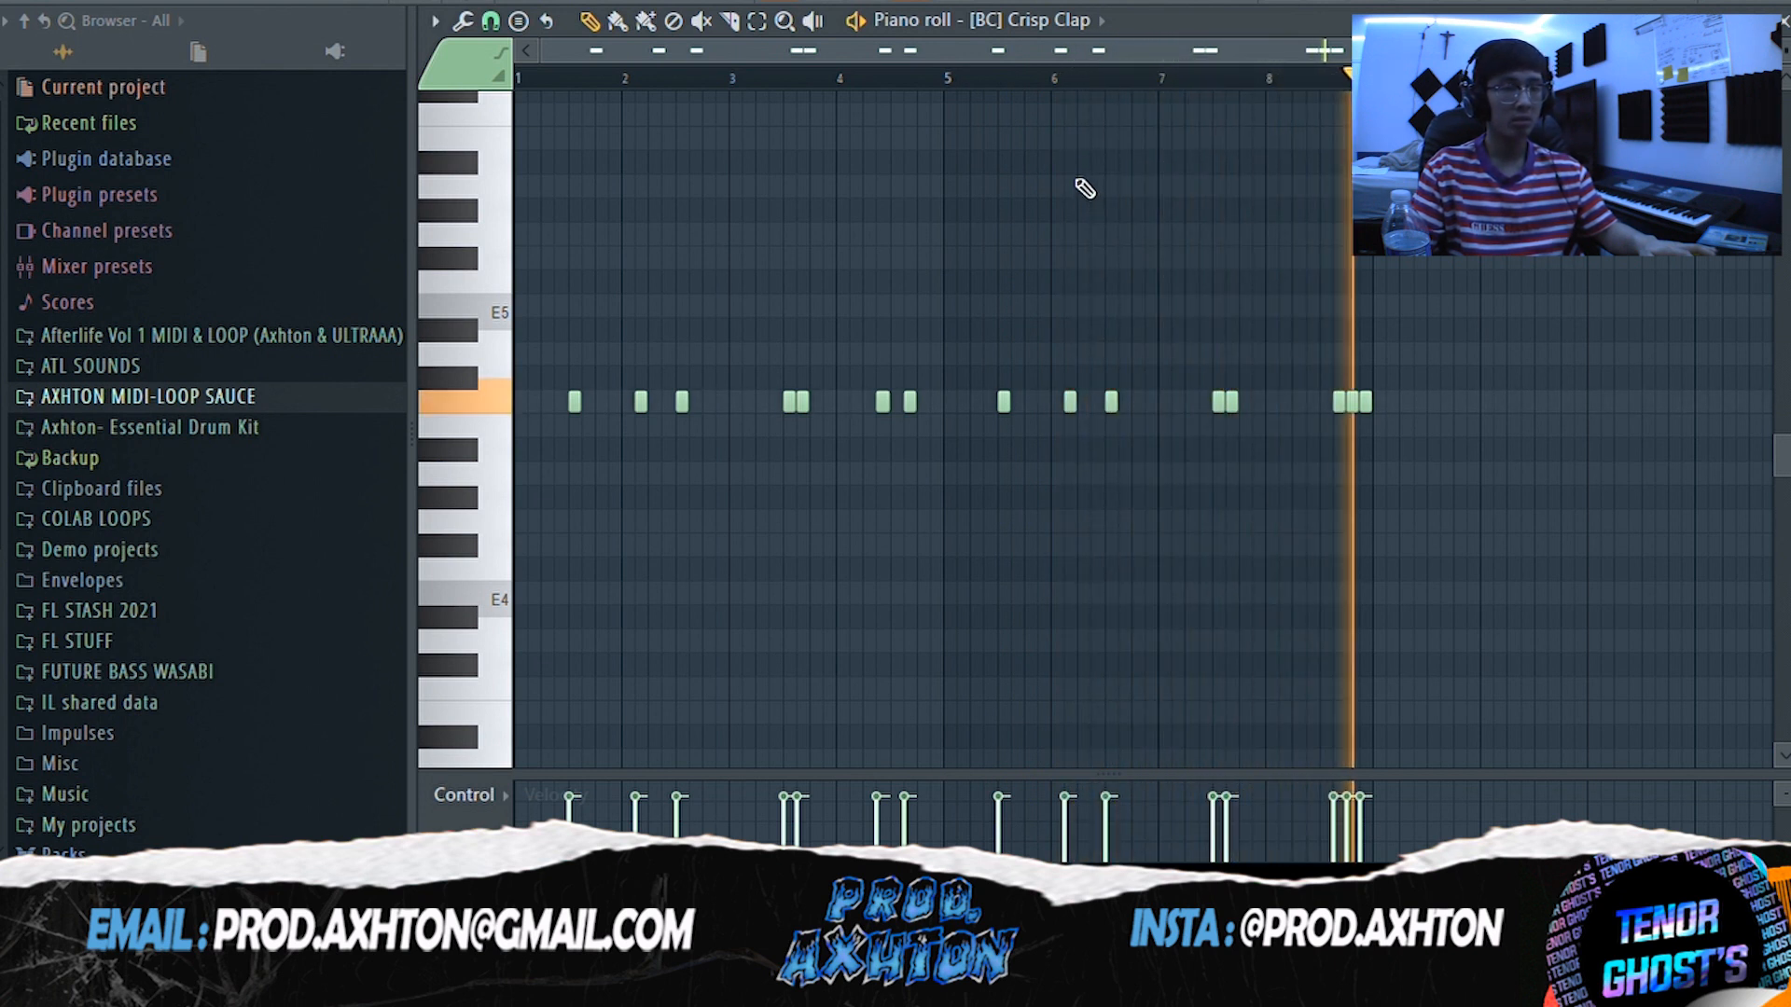
key(space)
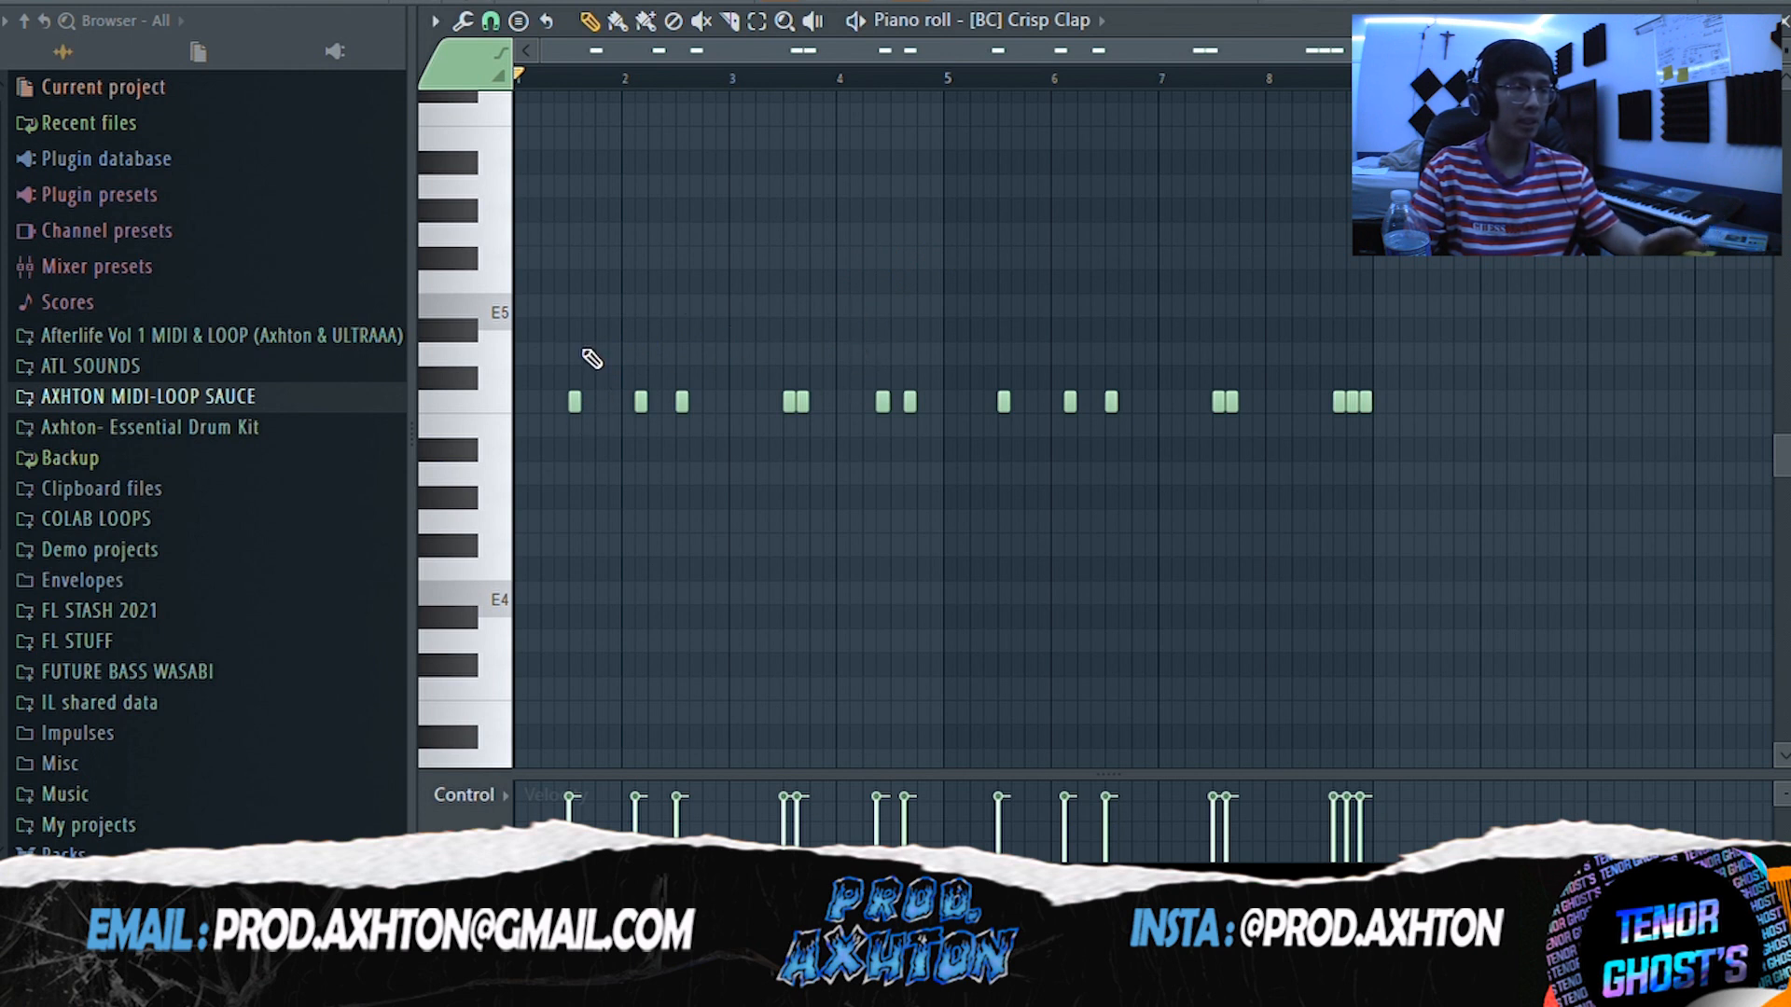
- Examine the note placement of the Crisp Clap pattern, and check its mixer track for effects
mouse_move(592, 329)
mouse_down()
mouse_move(955, 328)
mouse_move(849, 329)
mouse_up()
right_click(637, 316)
right_click(848, 330)
scroll(600, 425, up, 3)
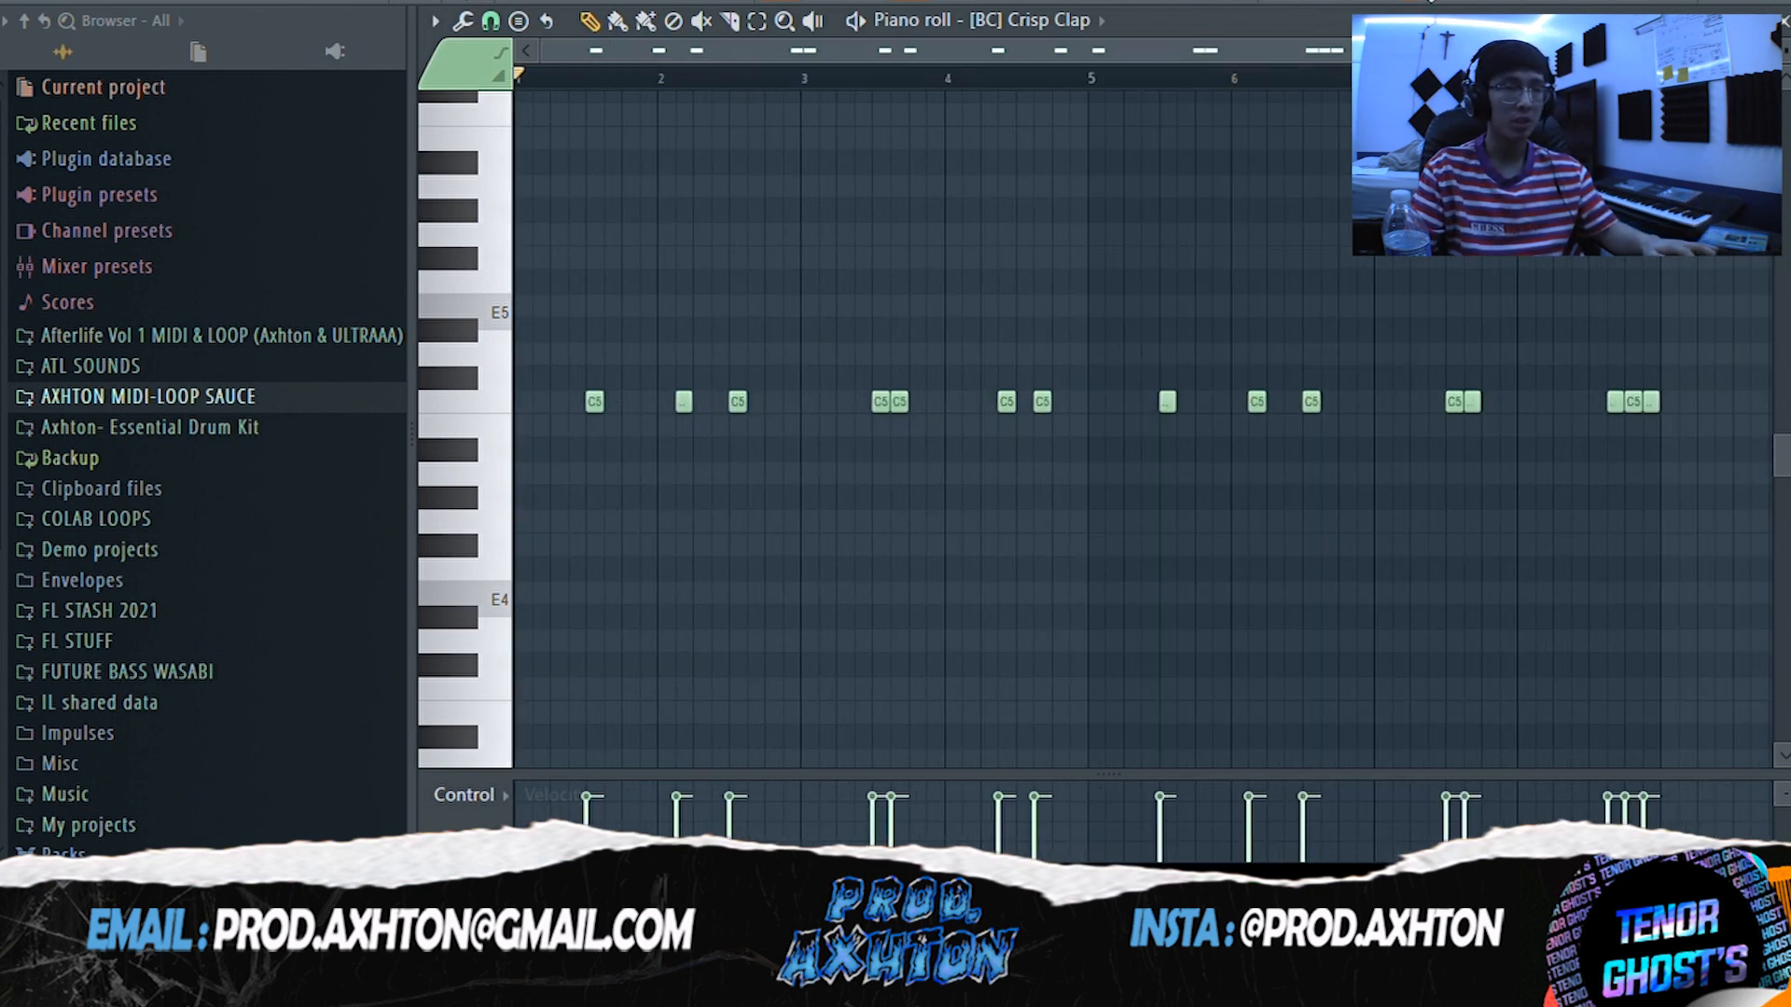
key(F9)
click(1159, 314)
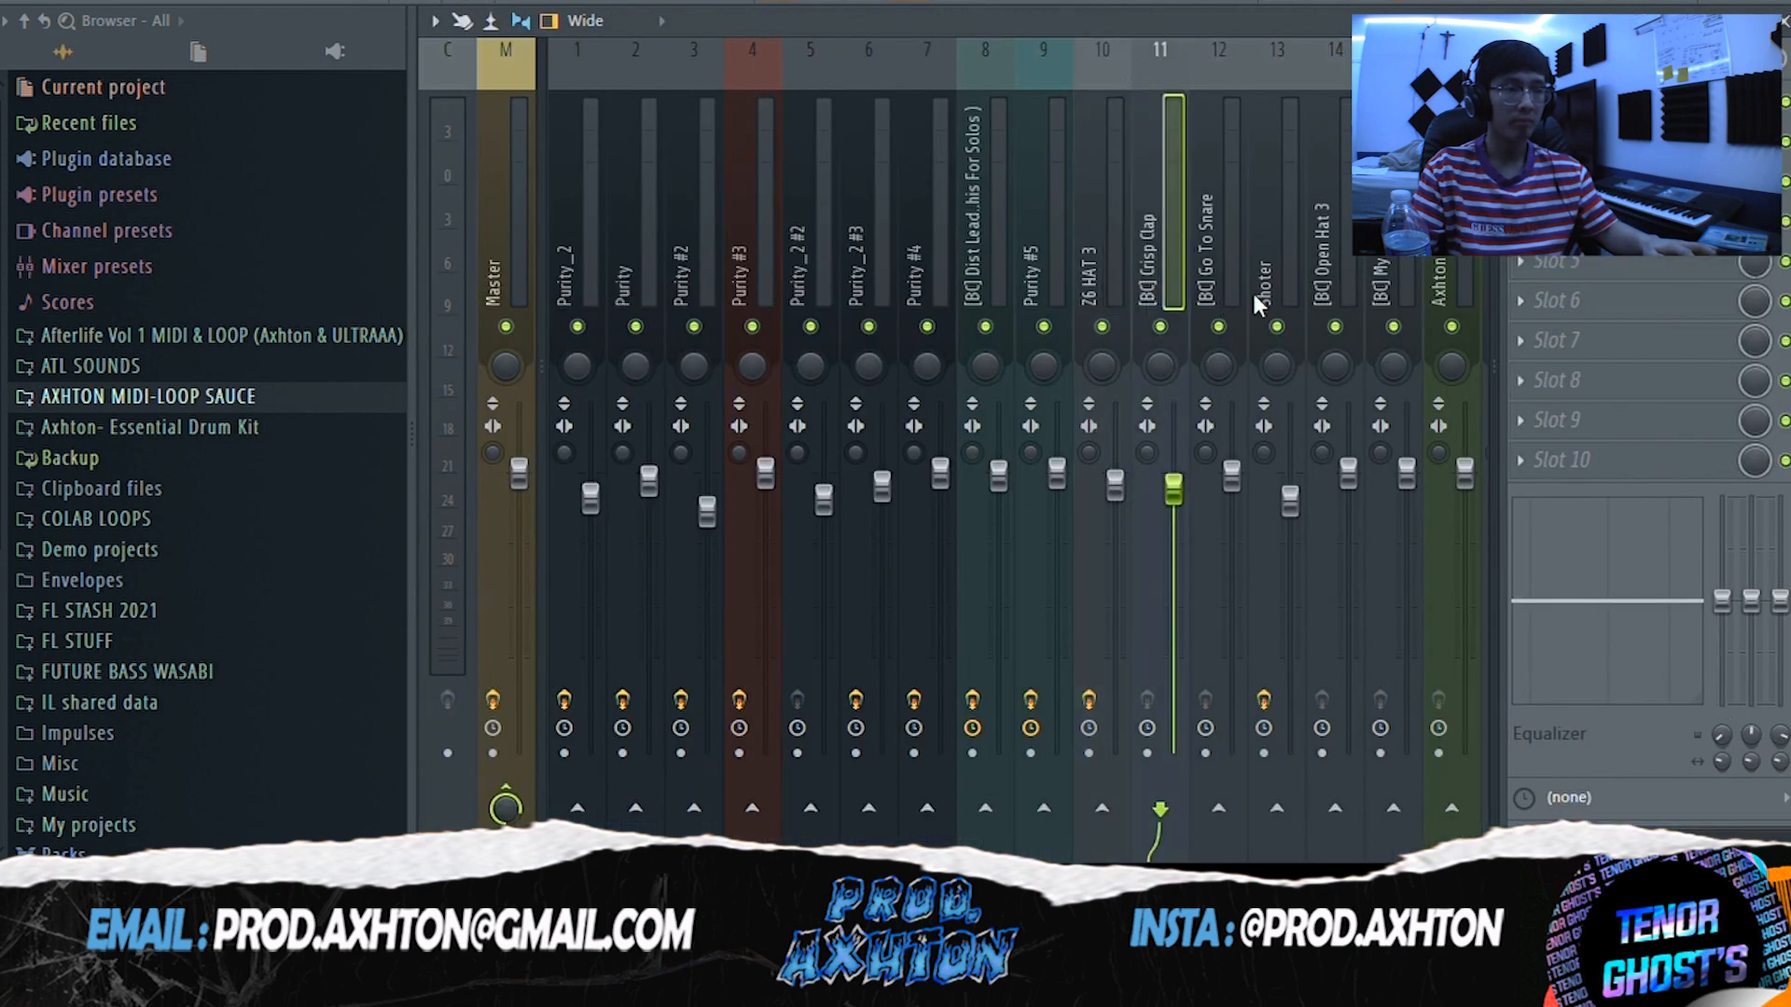
key(F9)
- Play back the Go To Snare pattern in the piano roll while following its notes
drag(1145, 58, 513, 175)
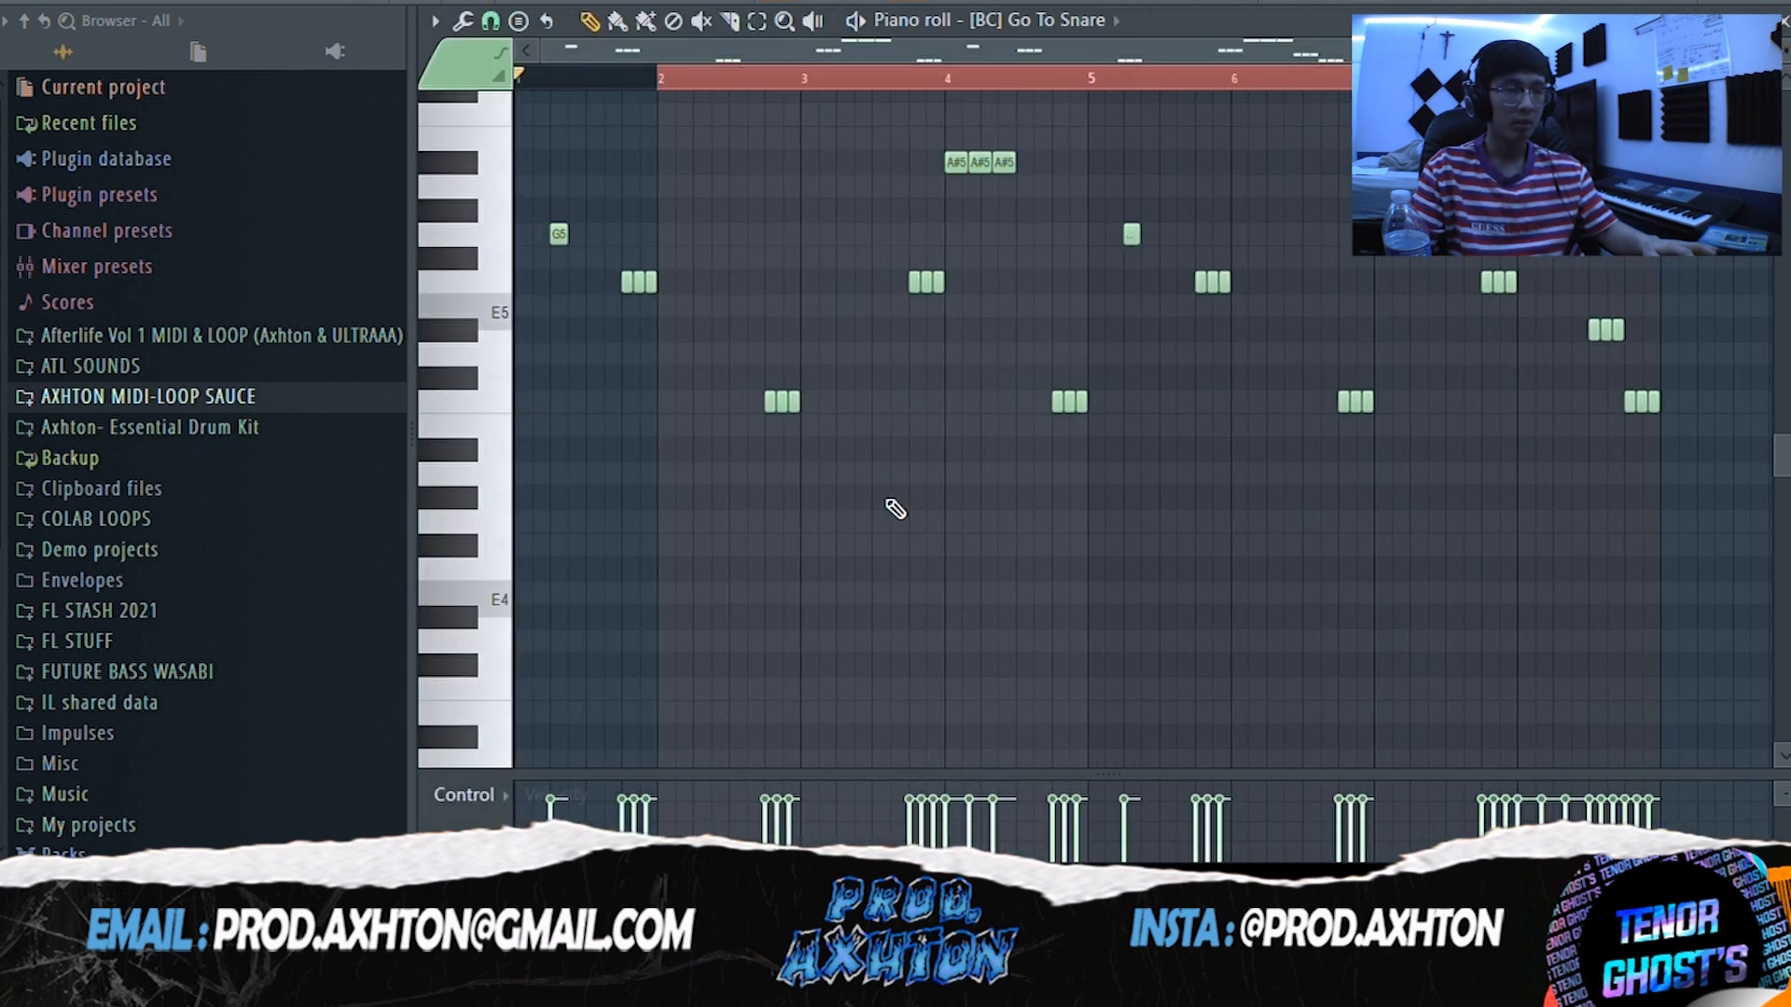
scroll(886, 498, down, 1)
drag(1330, 121, 691, 207)
key(space)
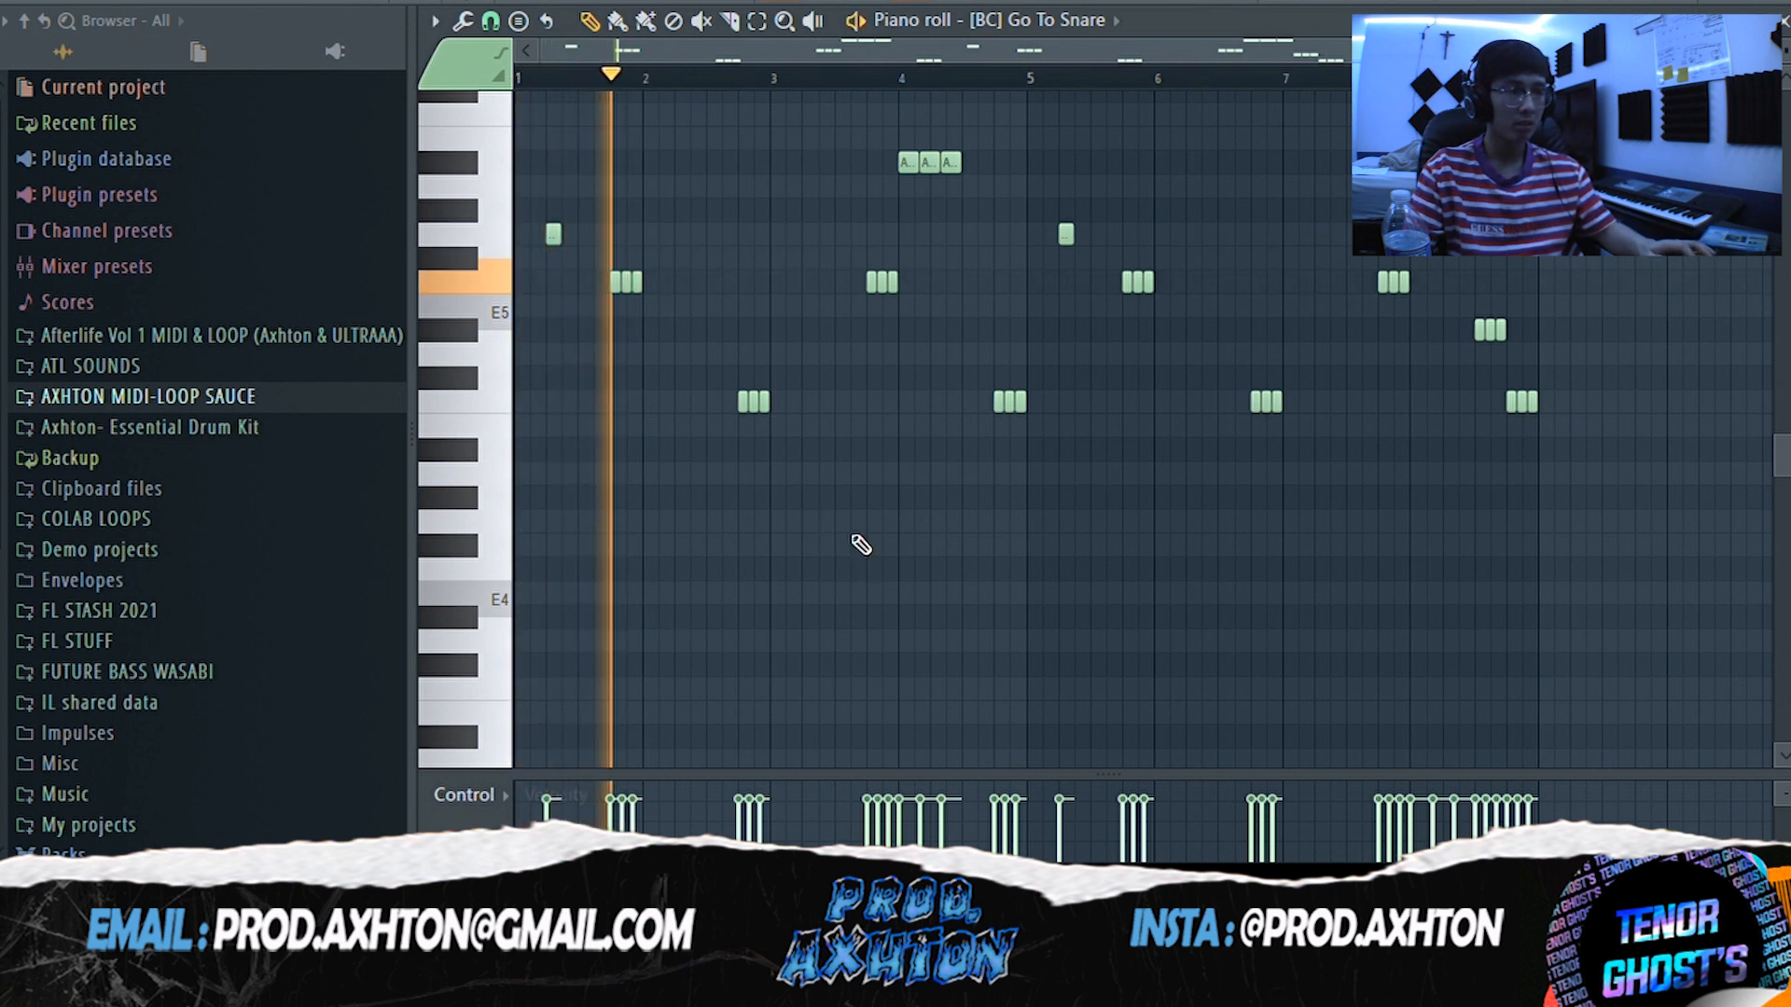
scroll(861, 532, up, 2)
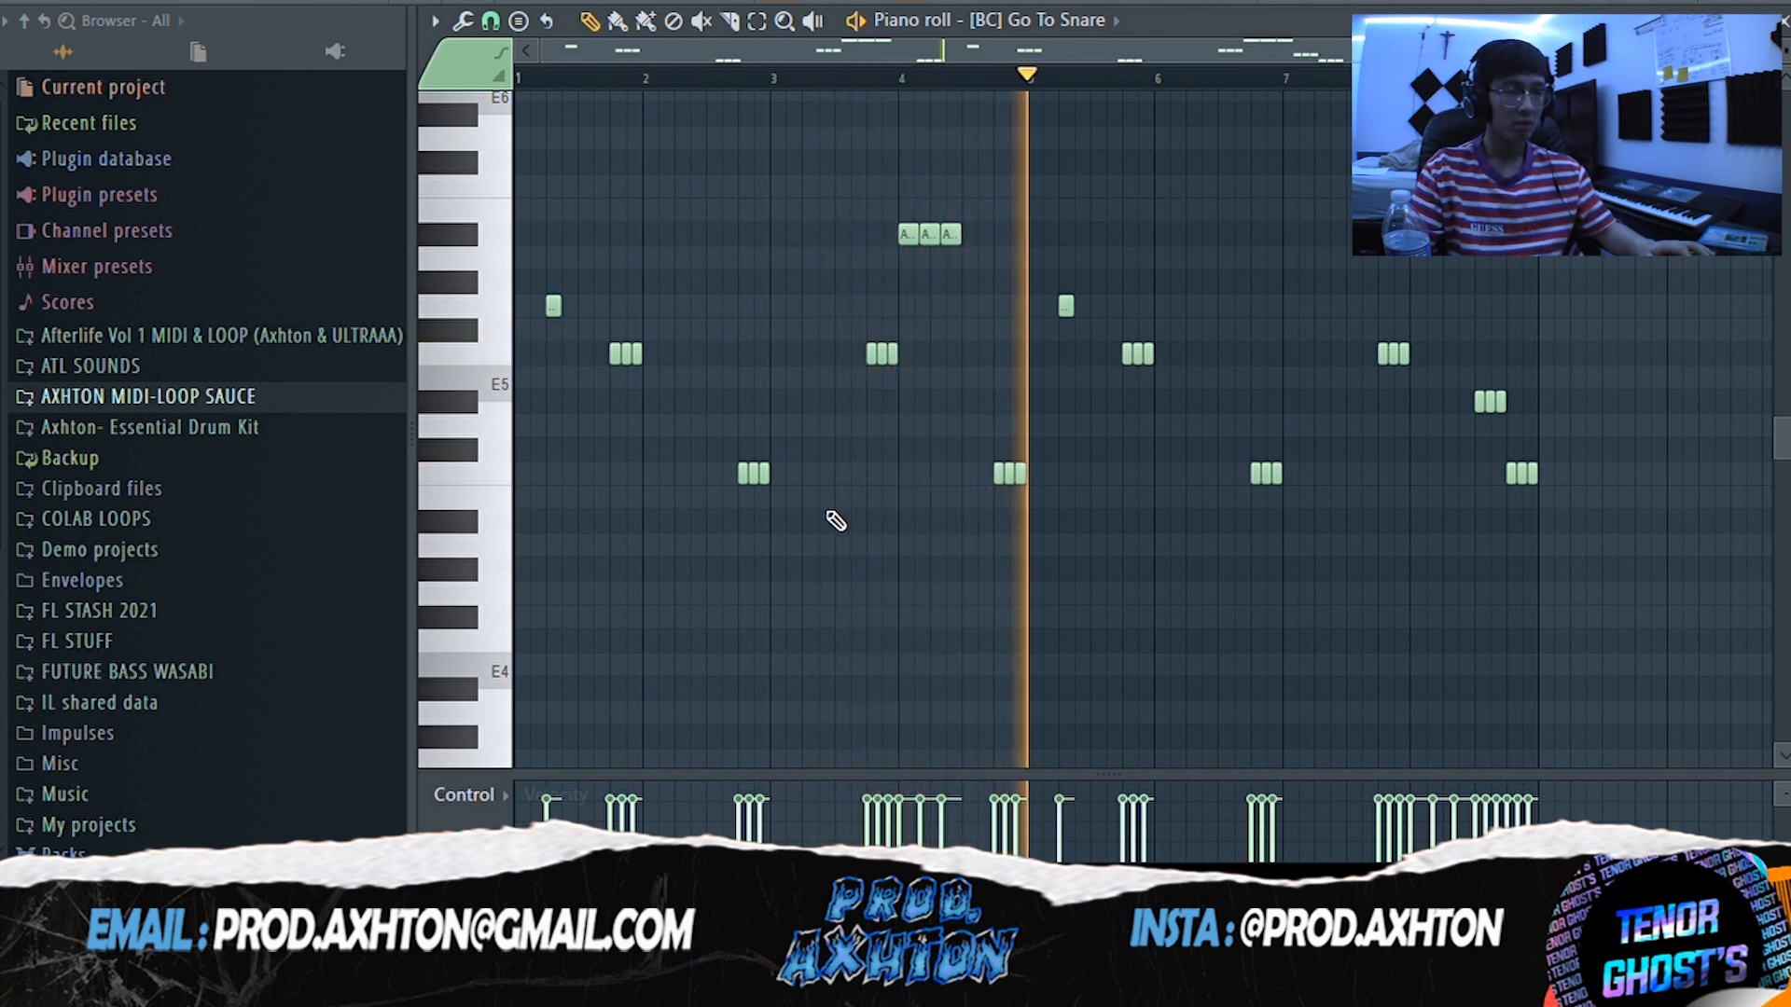
scroll(1020, 531, up, 2)
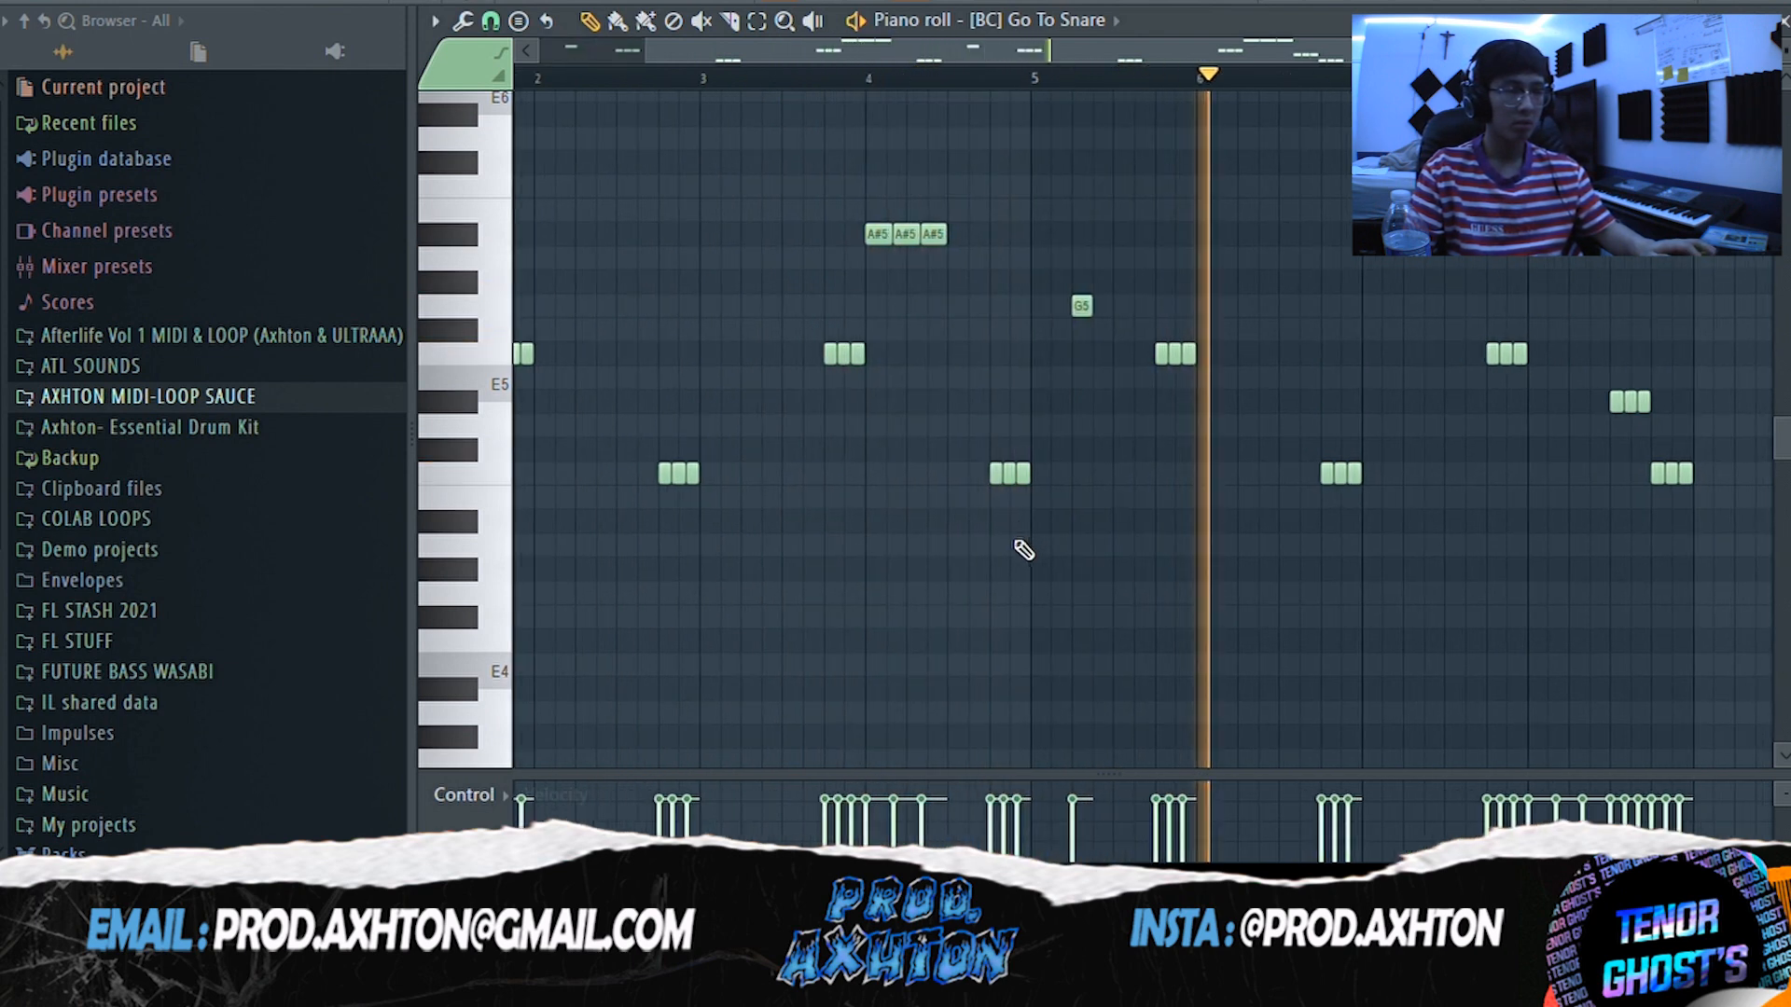
scroll(1023, 550, down, 2)
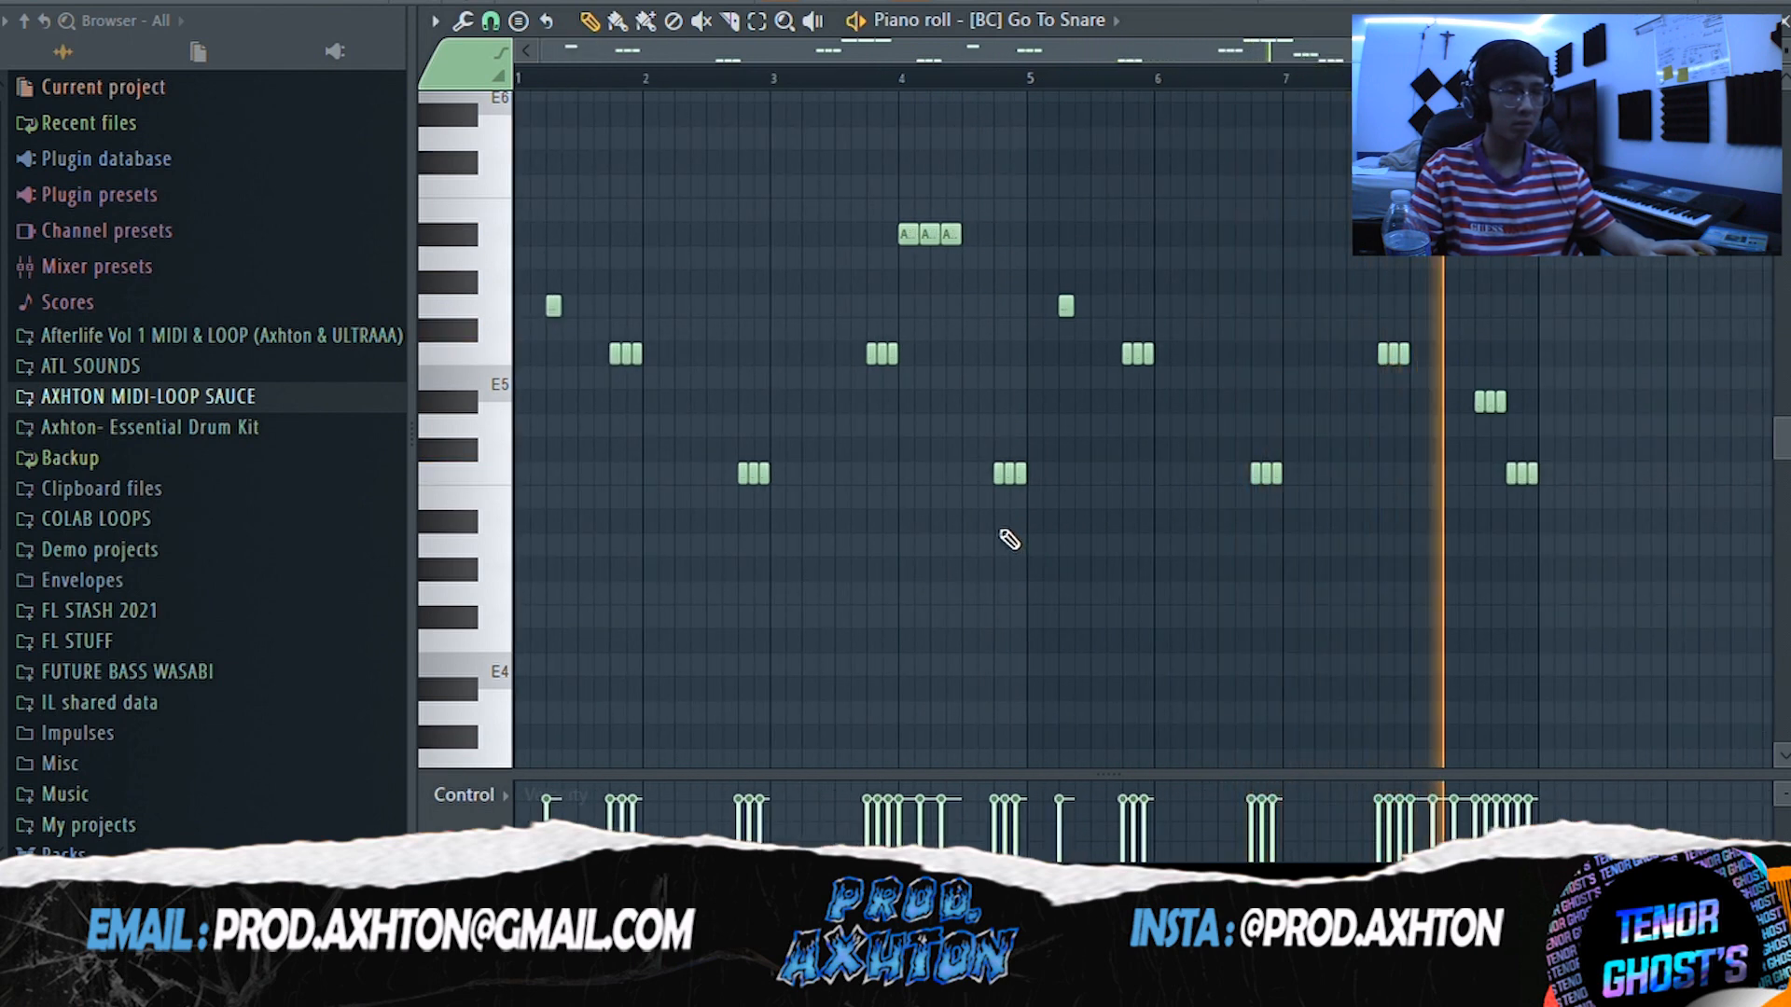
key(space)
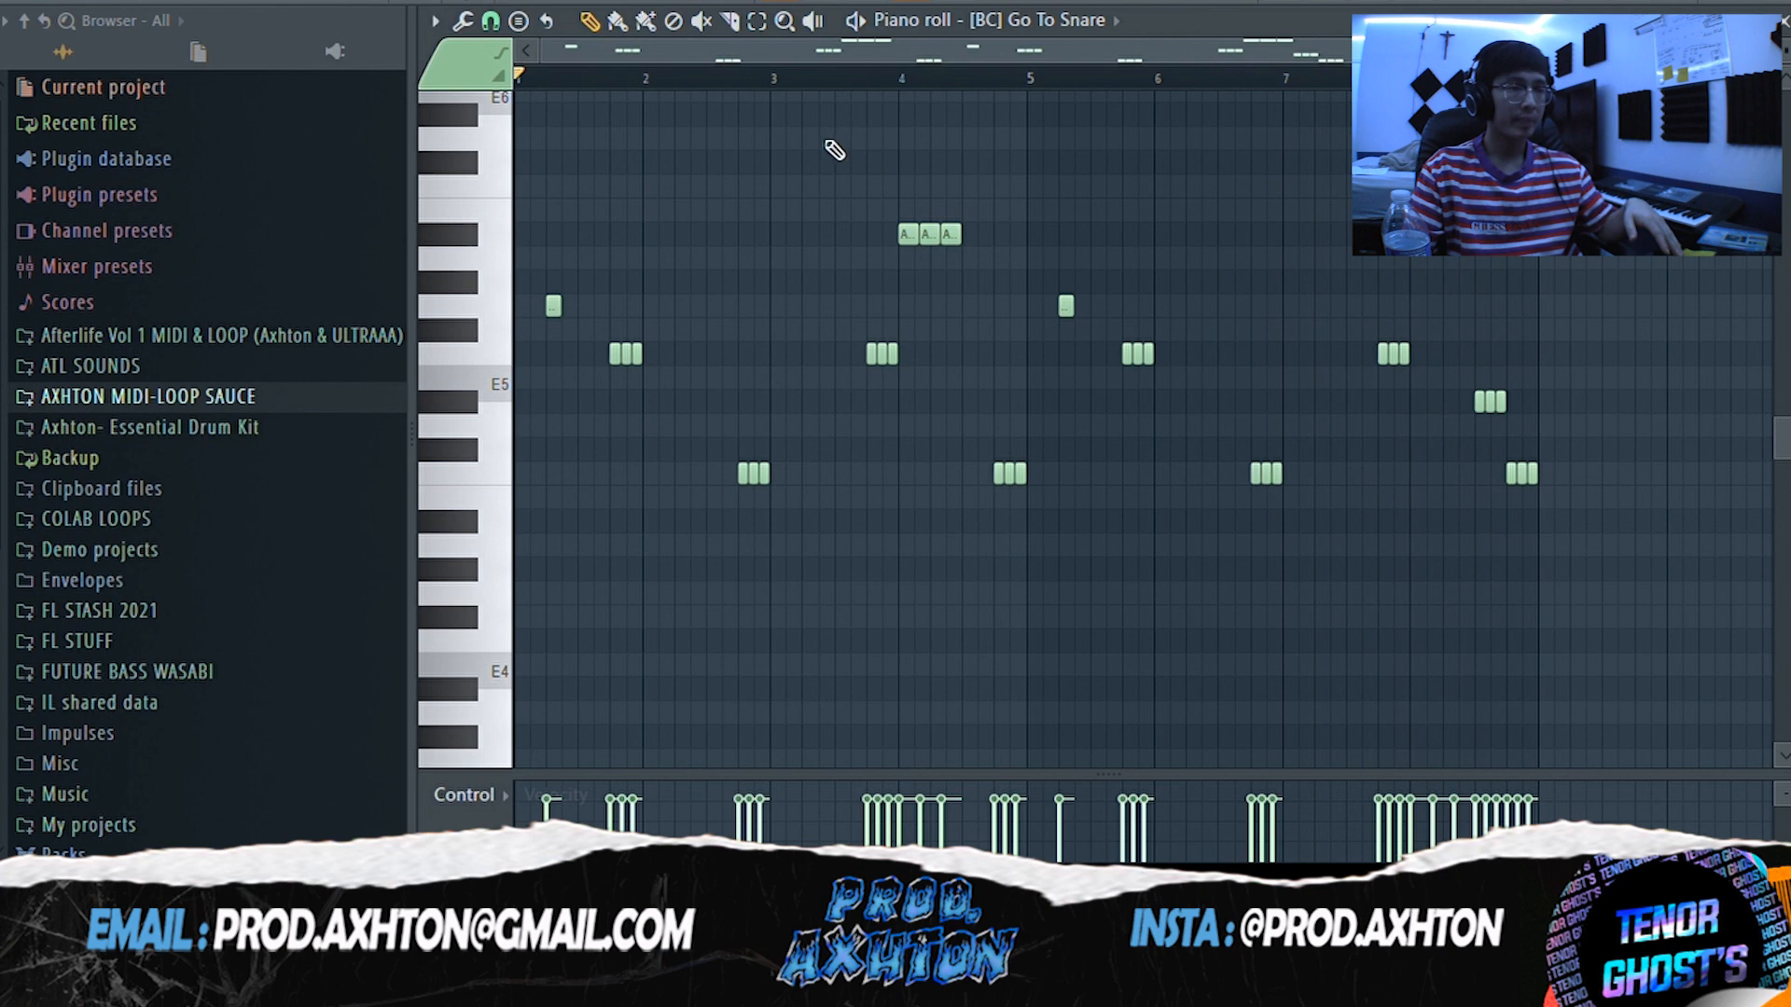
- Examine the pitched snare rolls in the Go To Snare pattern closely, and play back its ending from bar 7
scroll(607, 291, up, 2)
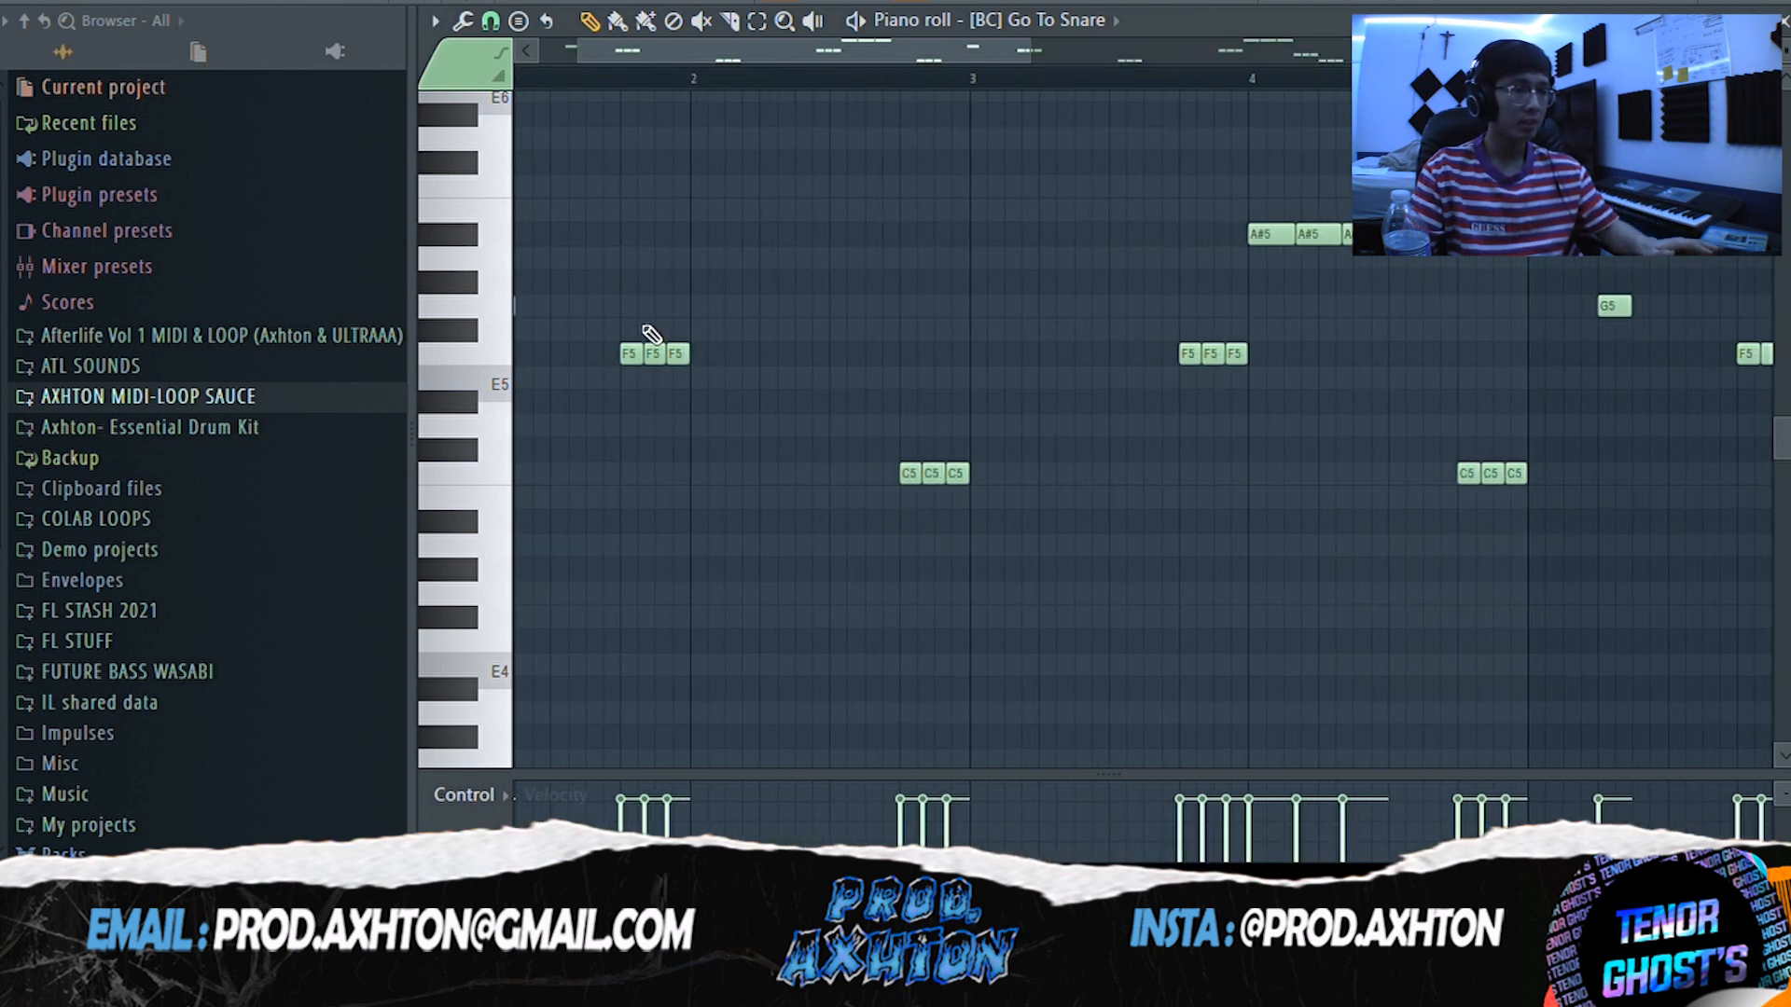
scroll(869, 385, left, 2)
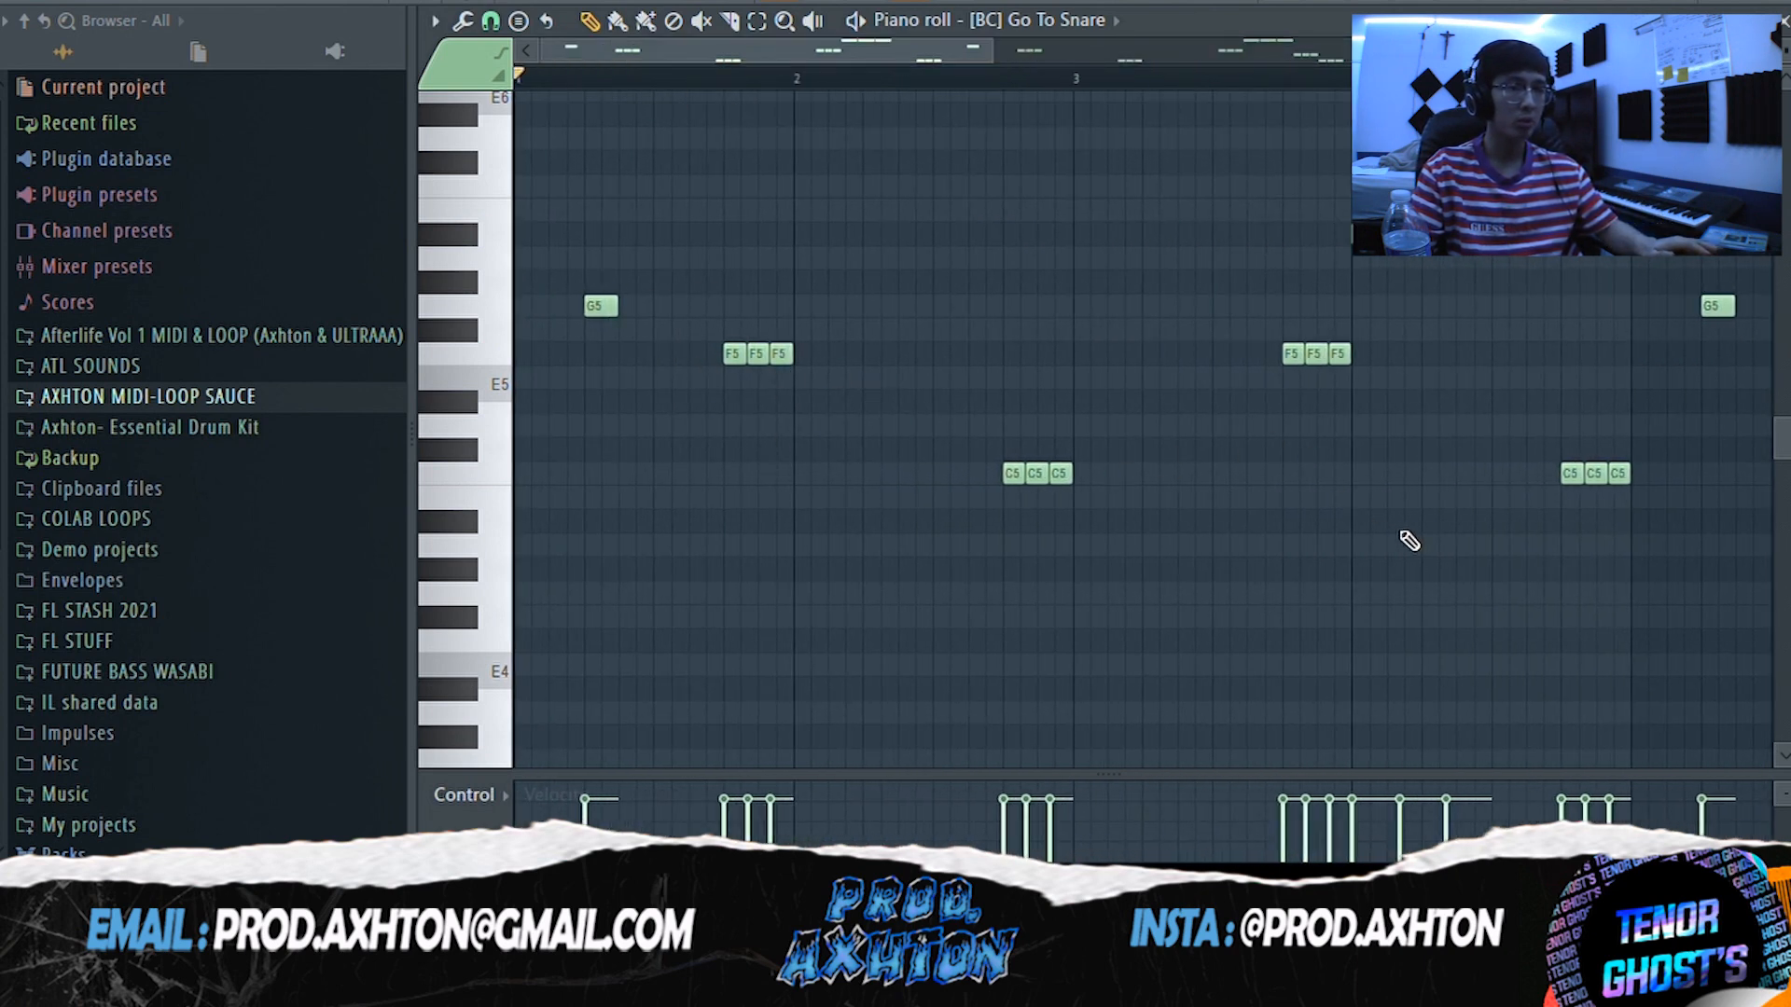
scroll(1436, 413, down, 1)
click(1204, 78)
scroll(1055, 164, down, 3)
drag(1039, 52, 1277, 58)
click(1075, 79)
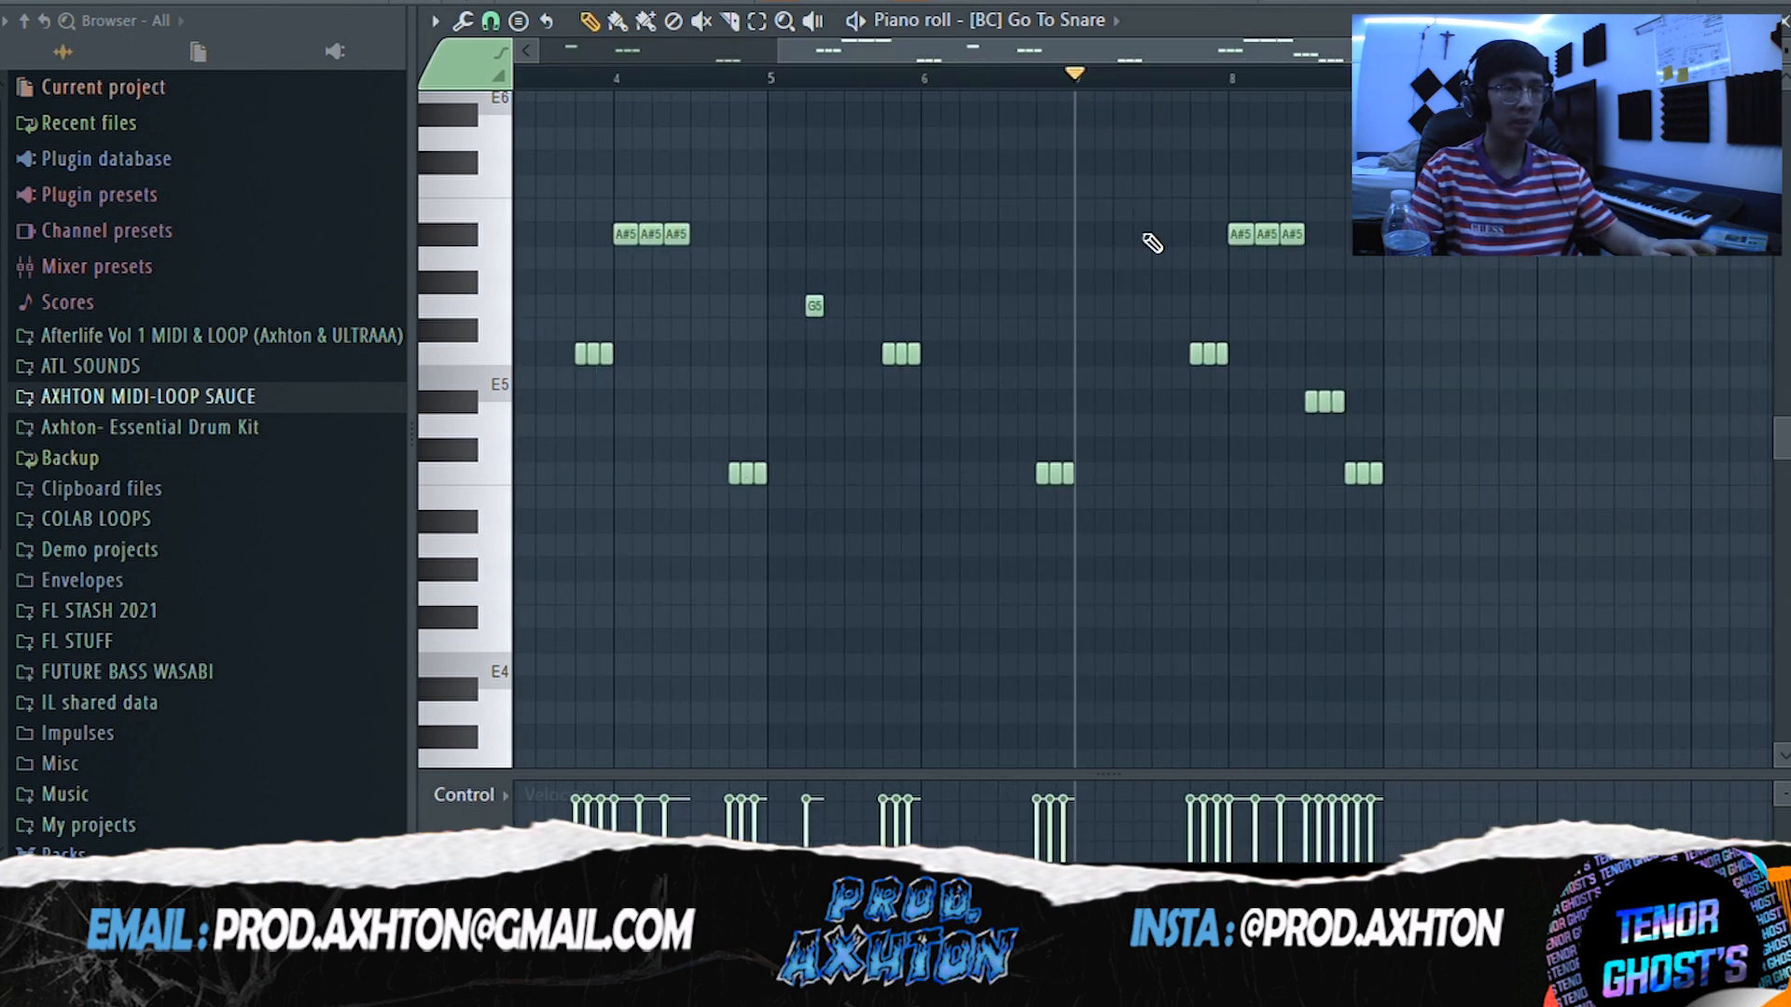
key(space)
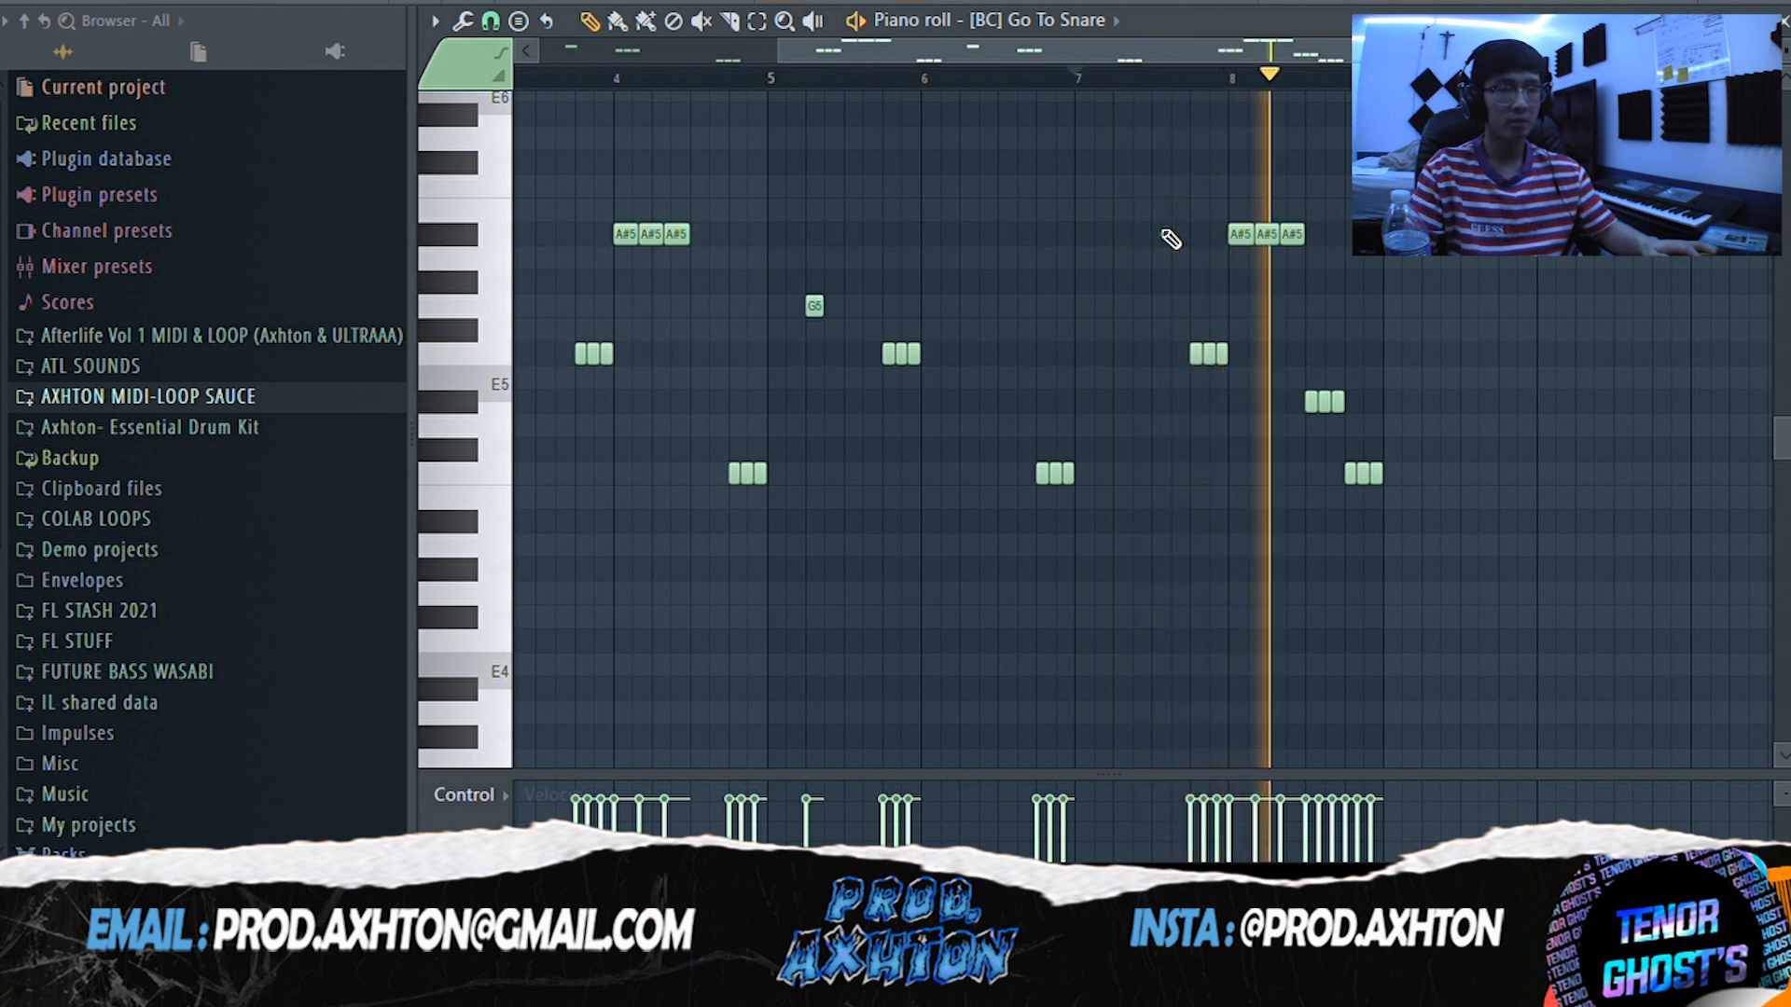
key(space)
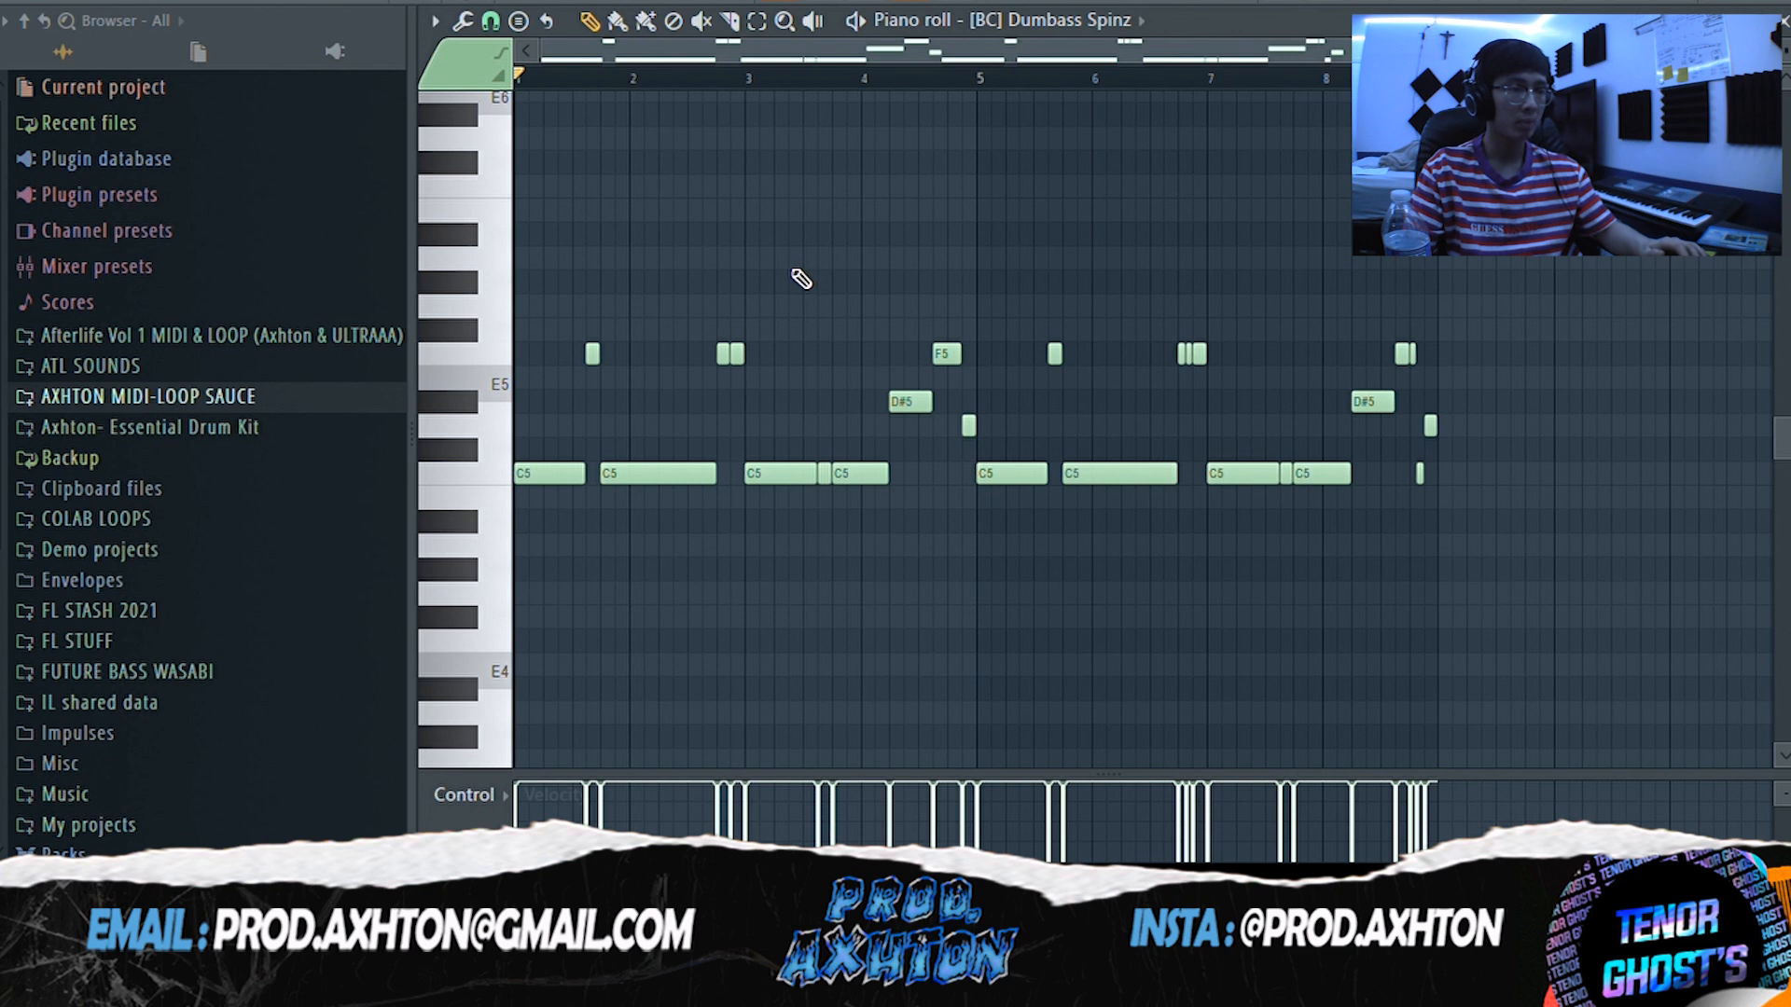
- Play back the Dumbass Spinz pattern in the piano roll, and view its full note layout
key(space)
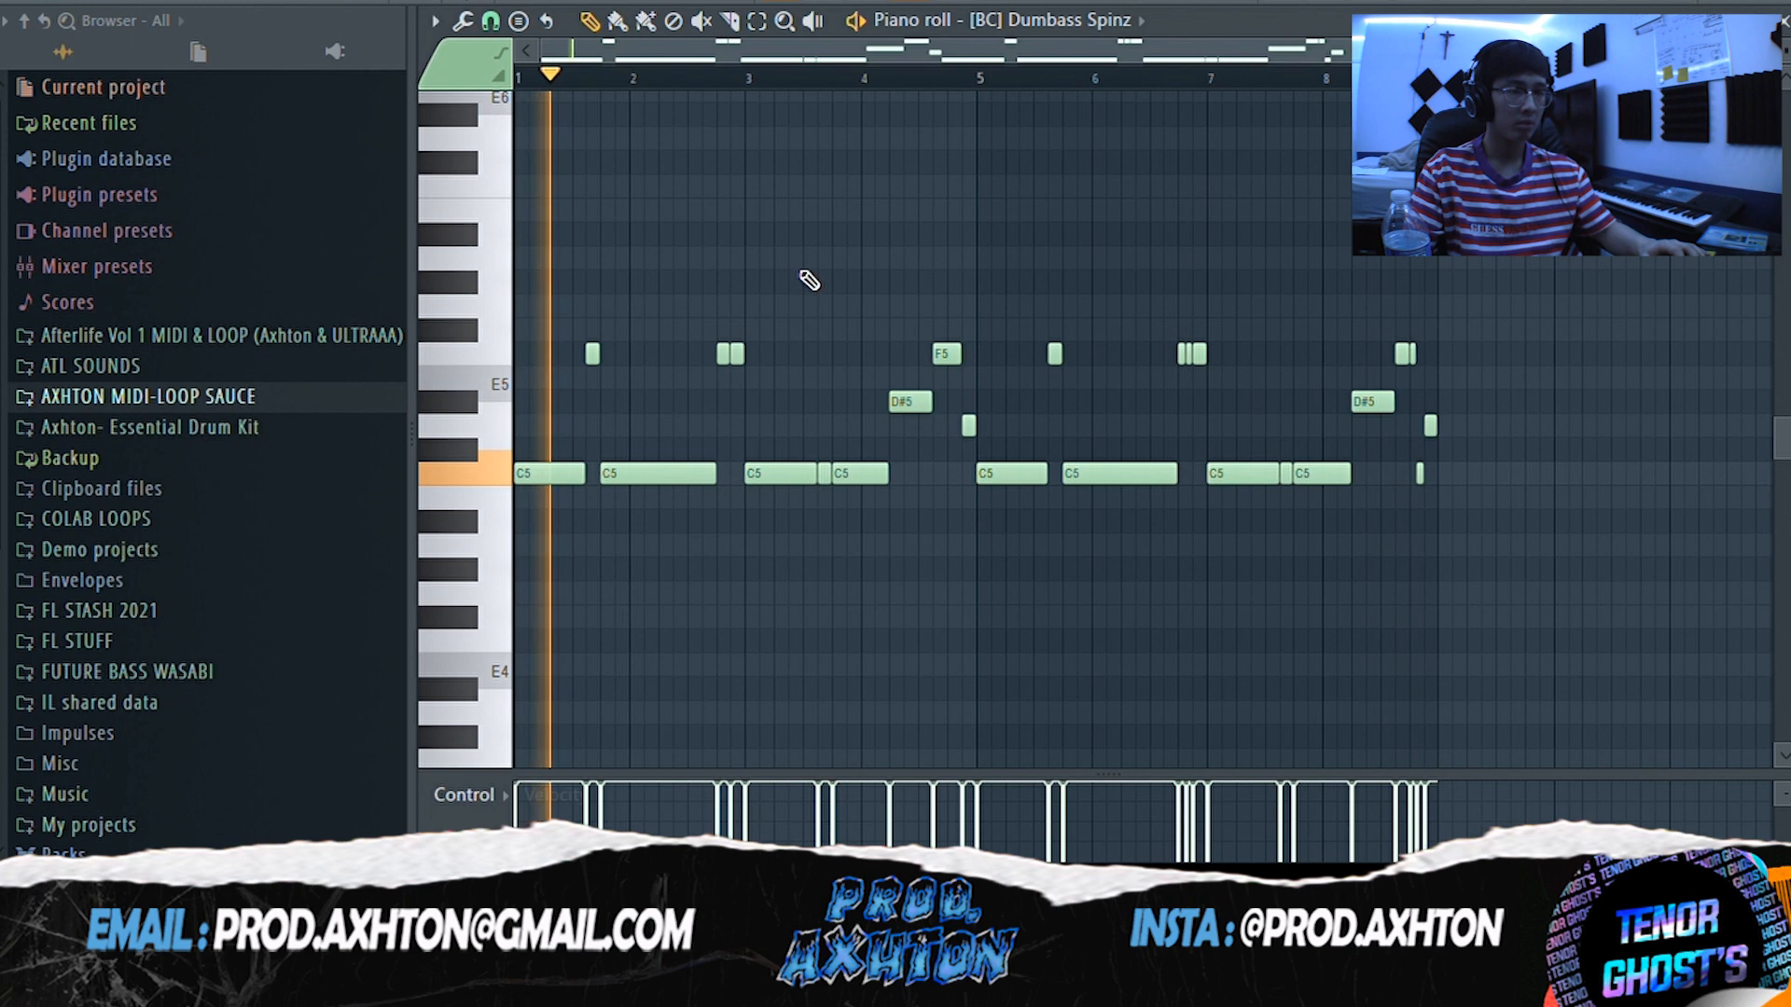
key(space)
ctrl+scroll(819, 579, down, 1)
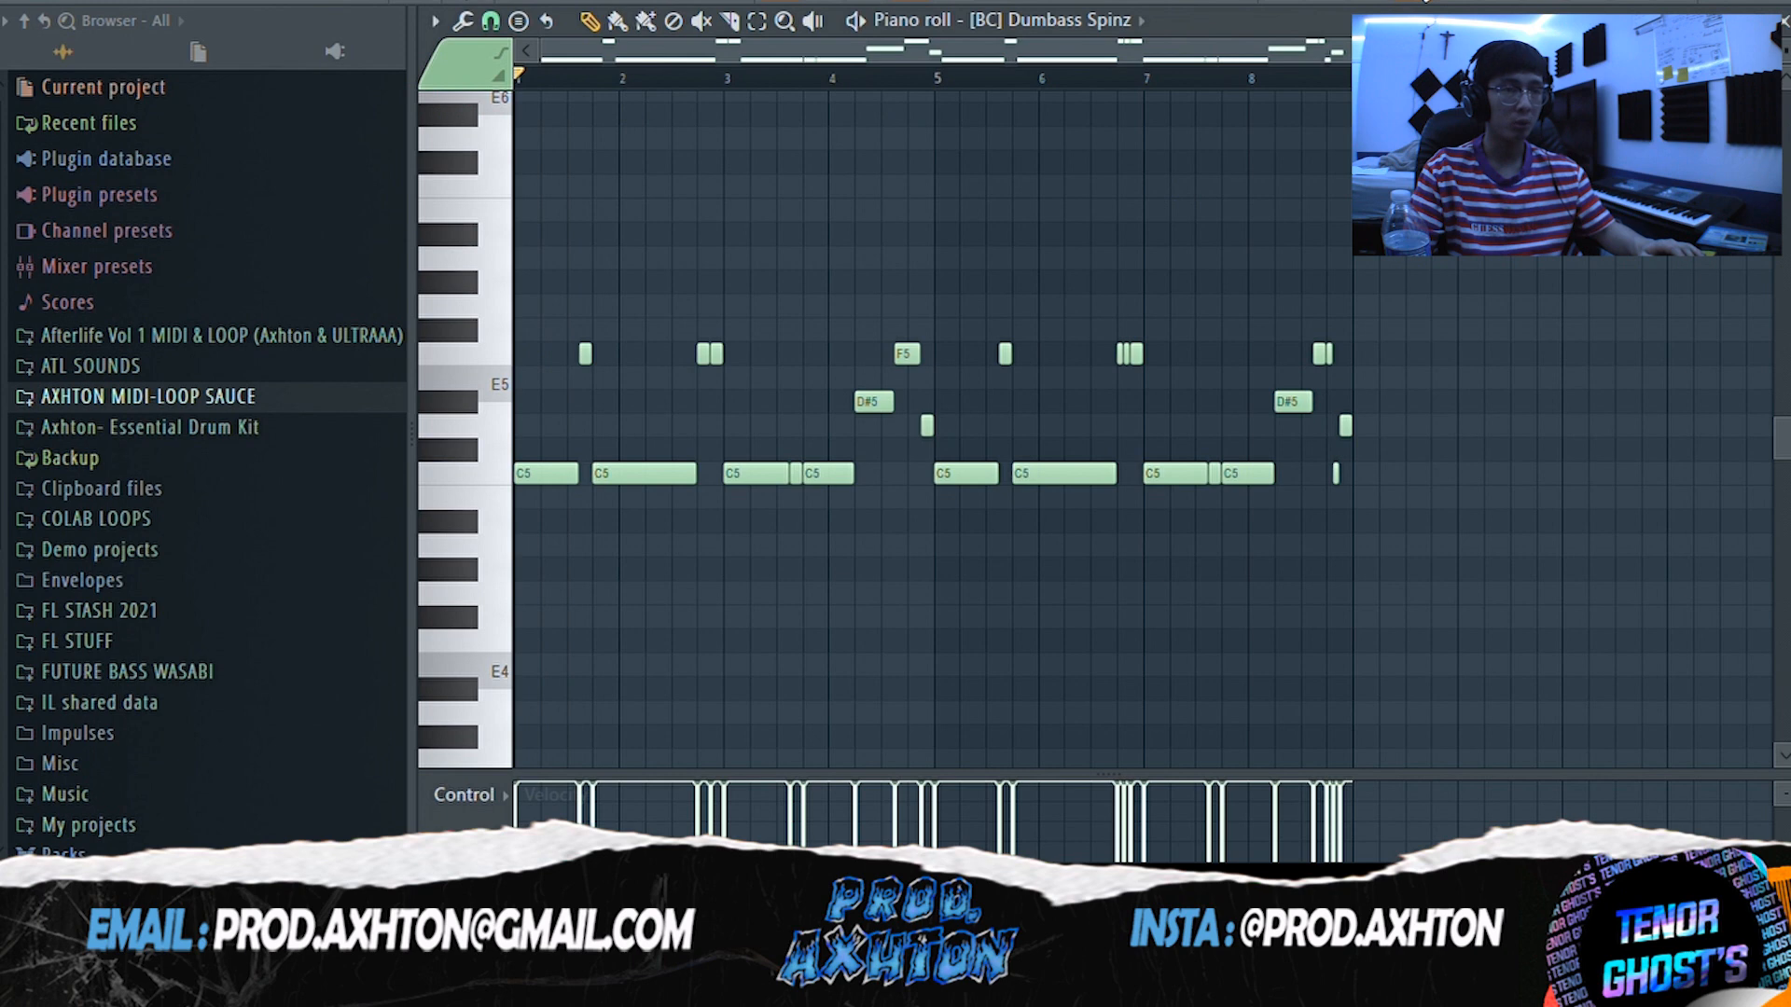
- Review the Fruity parametric EQ 2 and Fruity WaveShaper settings on the Shoter mixer track
key(F9)
click(1278, 259)
click(1586, 102)
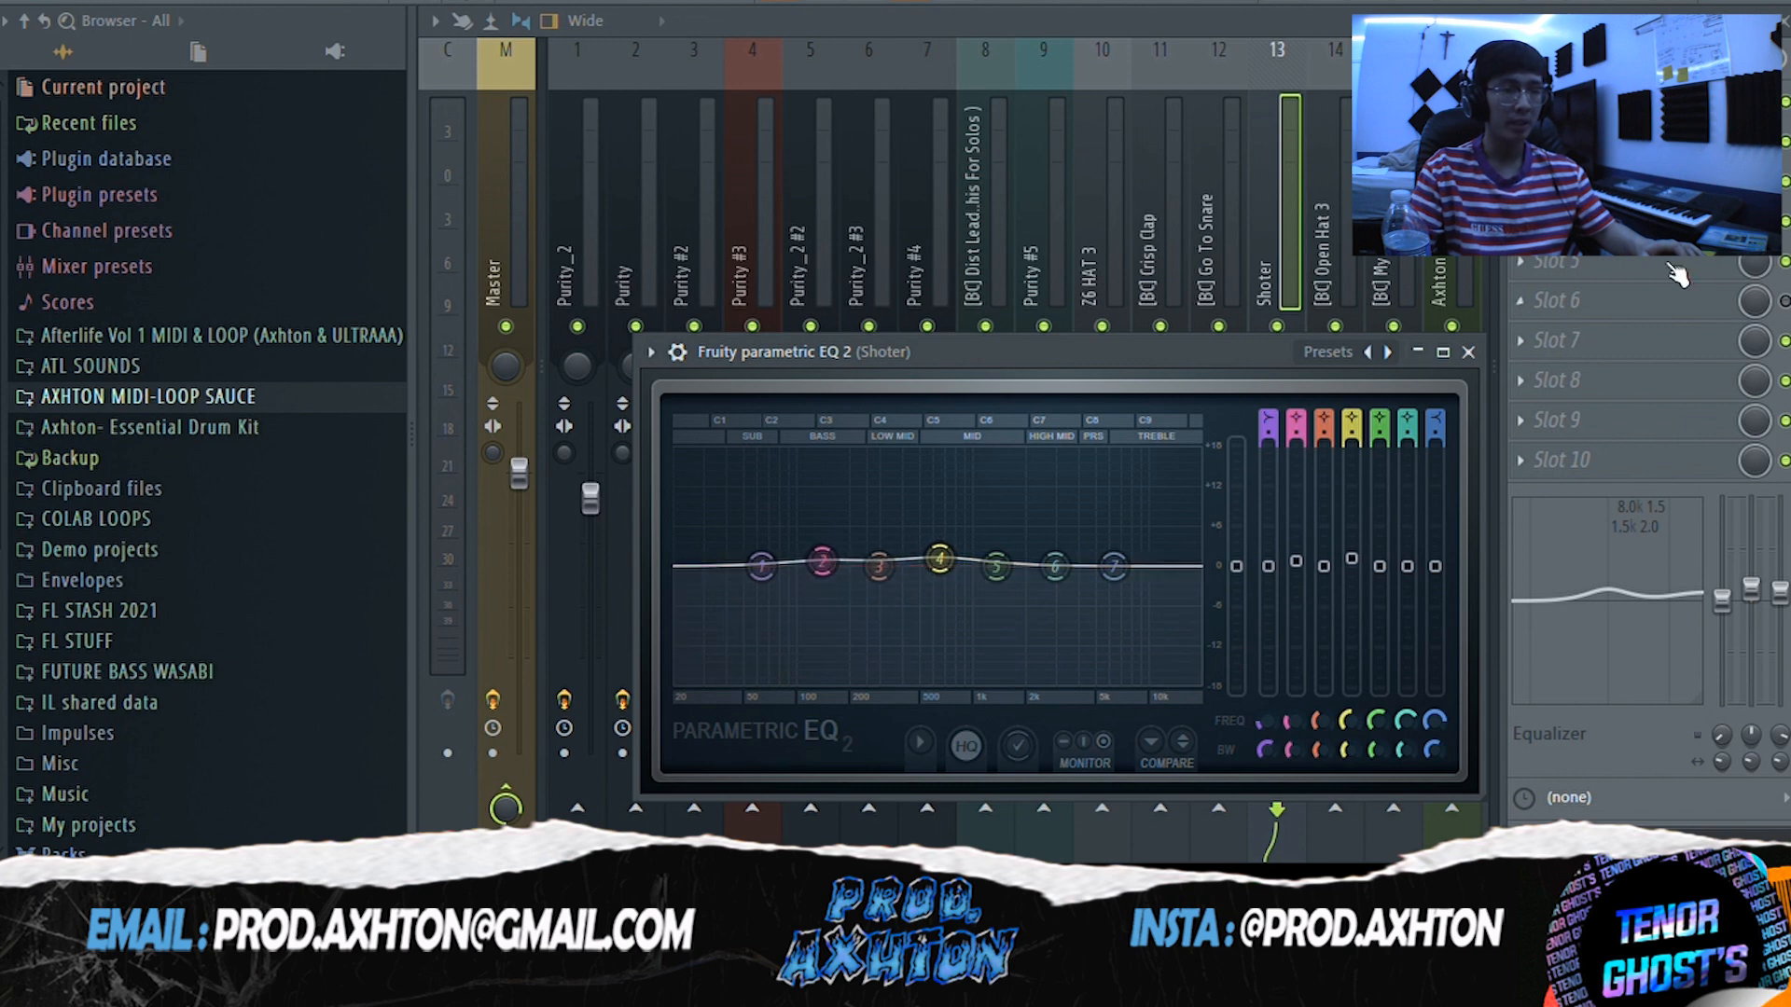
click(1577, 181)
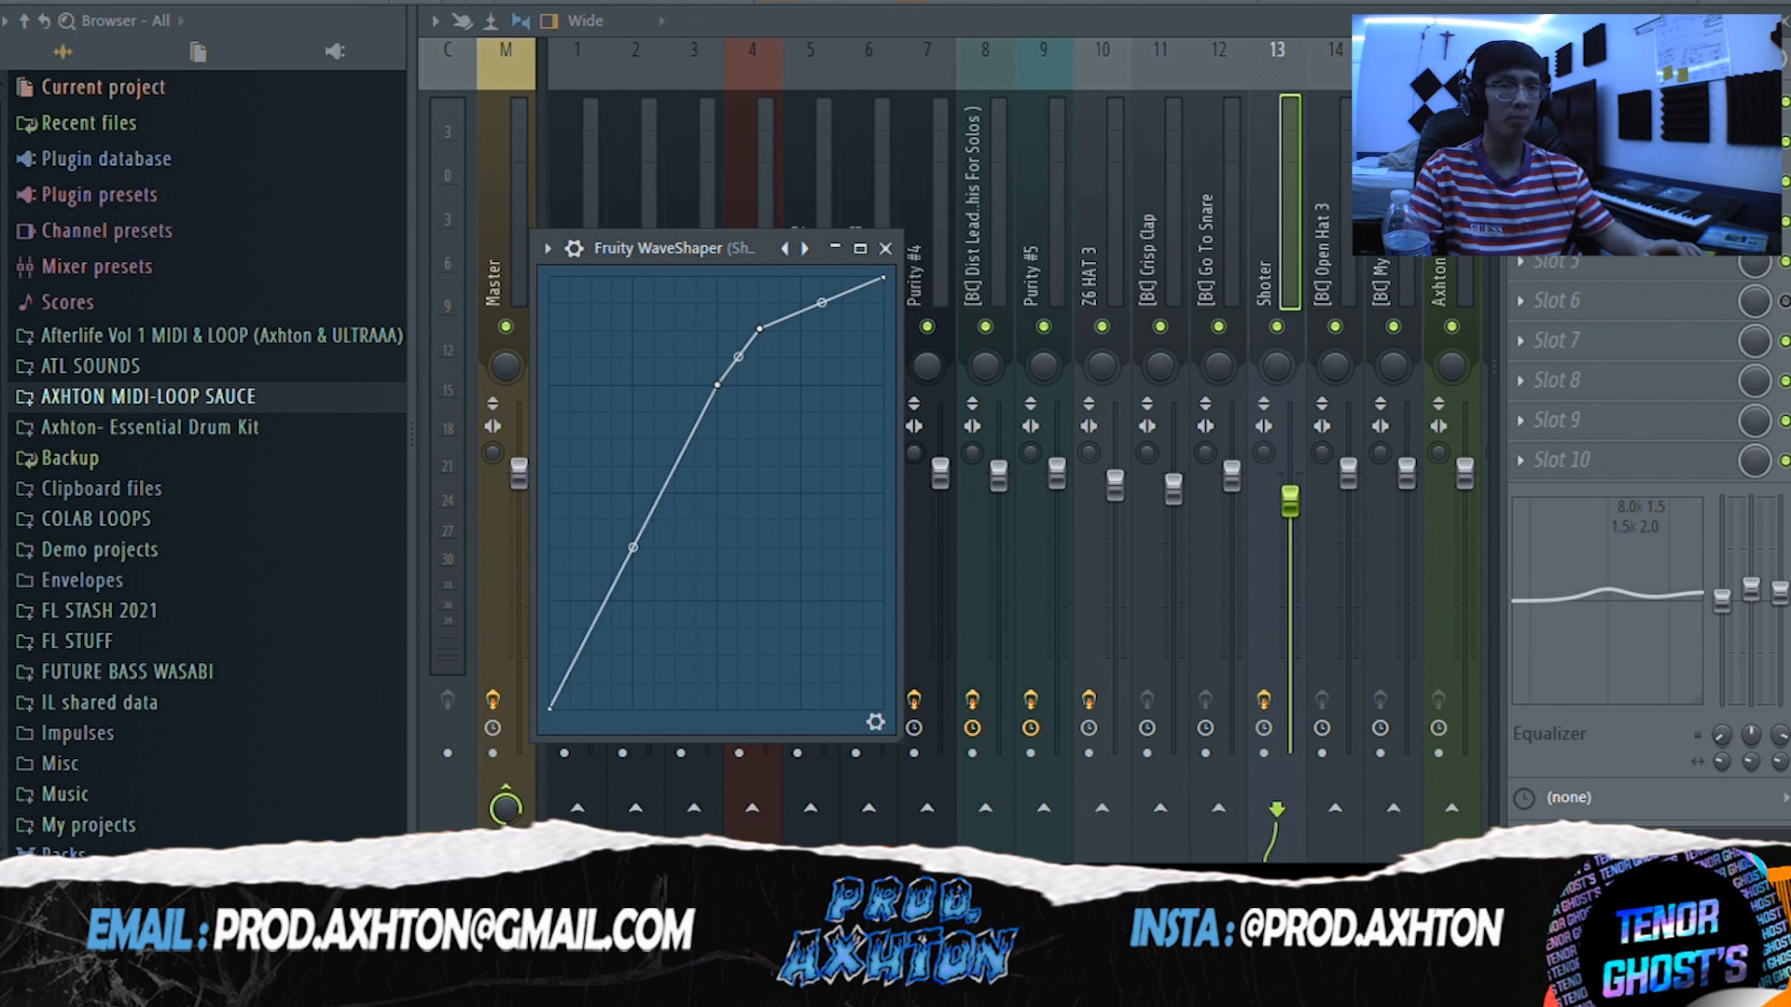
- Play back the Open Hat 3 notes of Pattern 14 in the piano roll, and check the Open Hat 3 mixer track for effects
click(1299, 4)
double_click(933, 613)
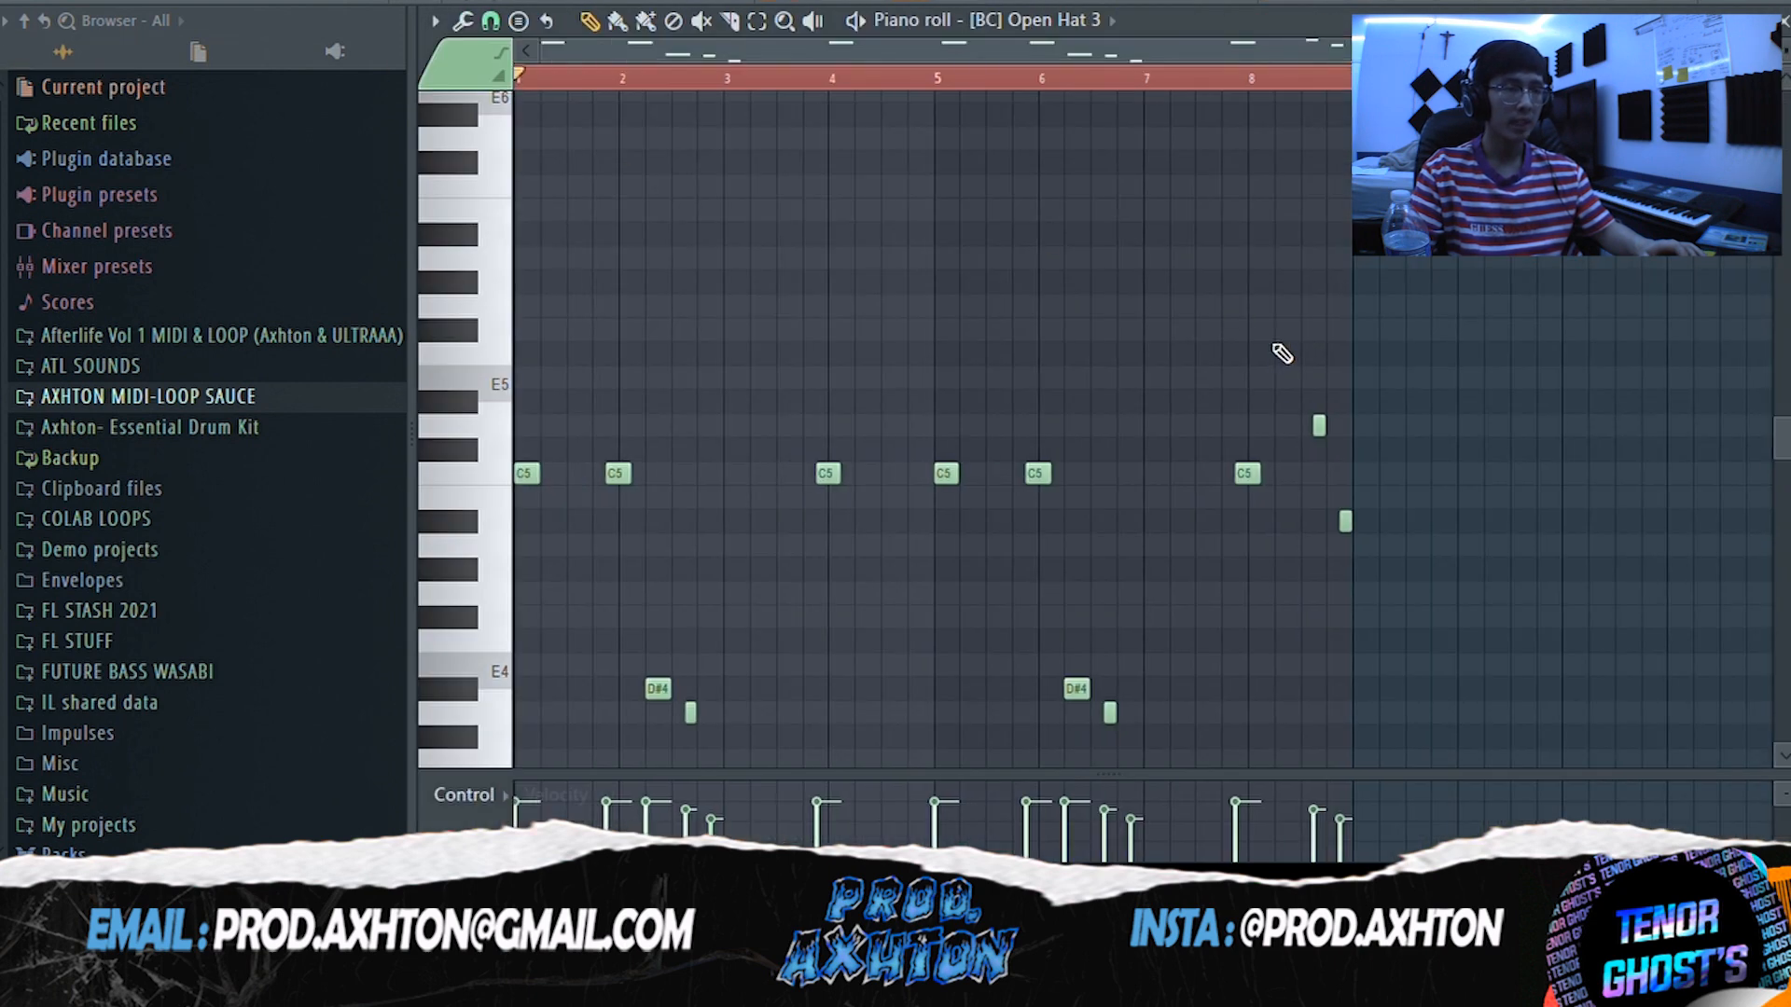
scroll(1493, 340, down, 3)
key(space)
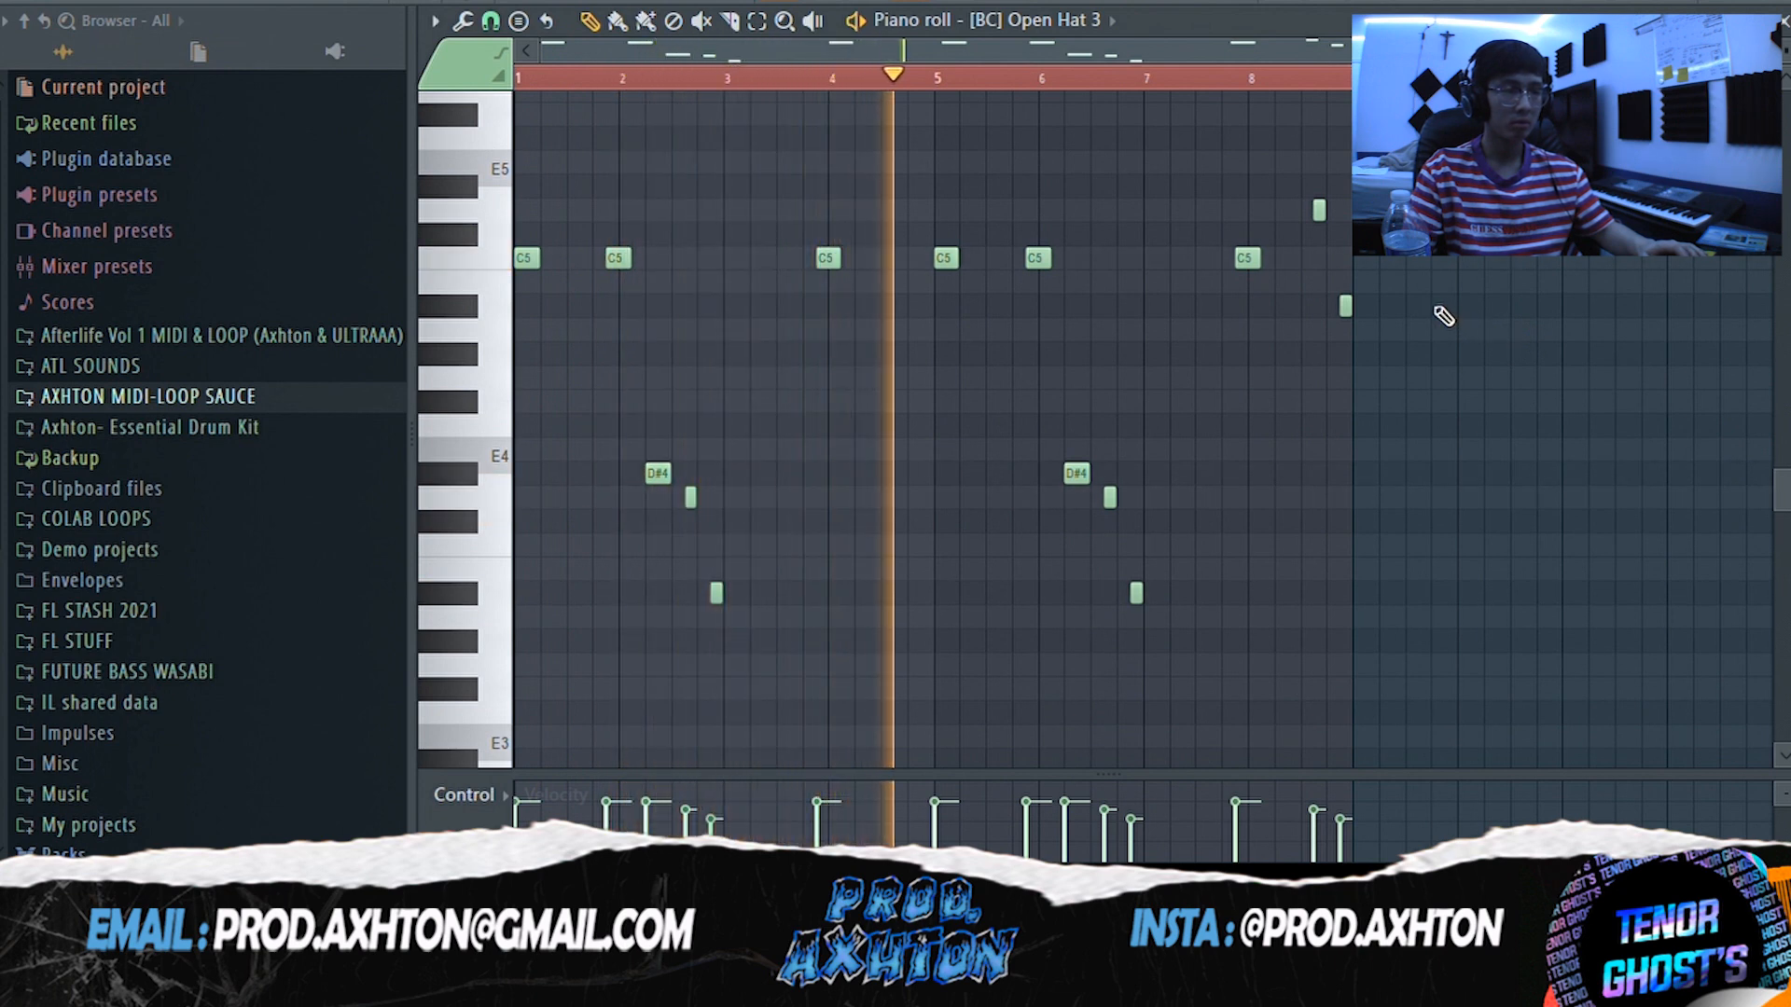
key(space)
scroll(1073, 355, up, 1)
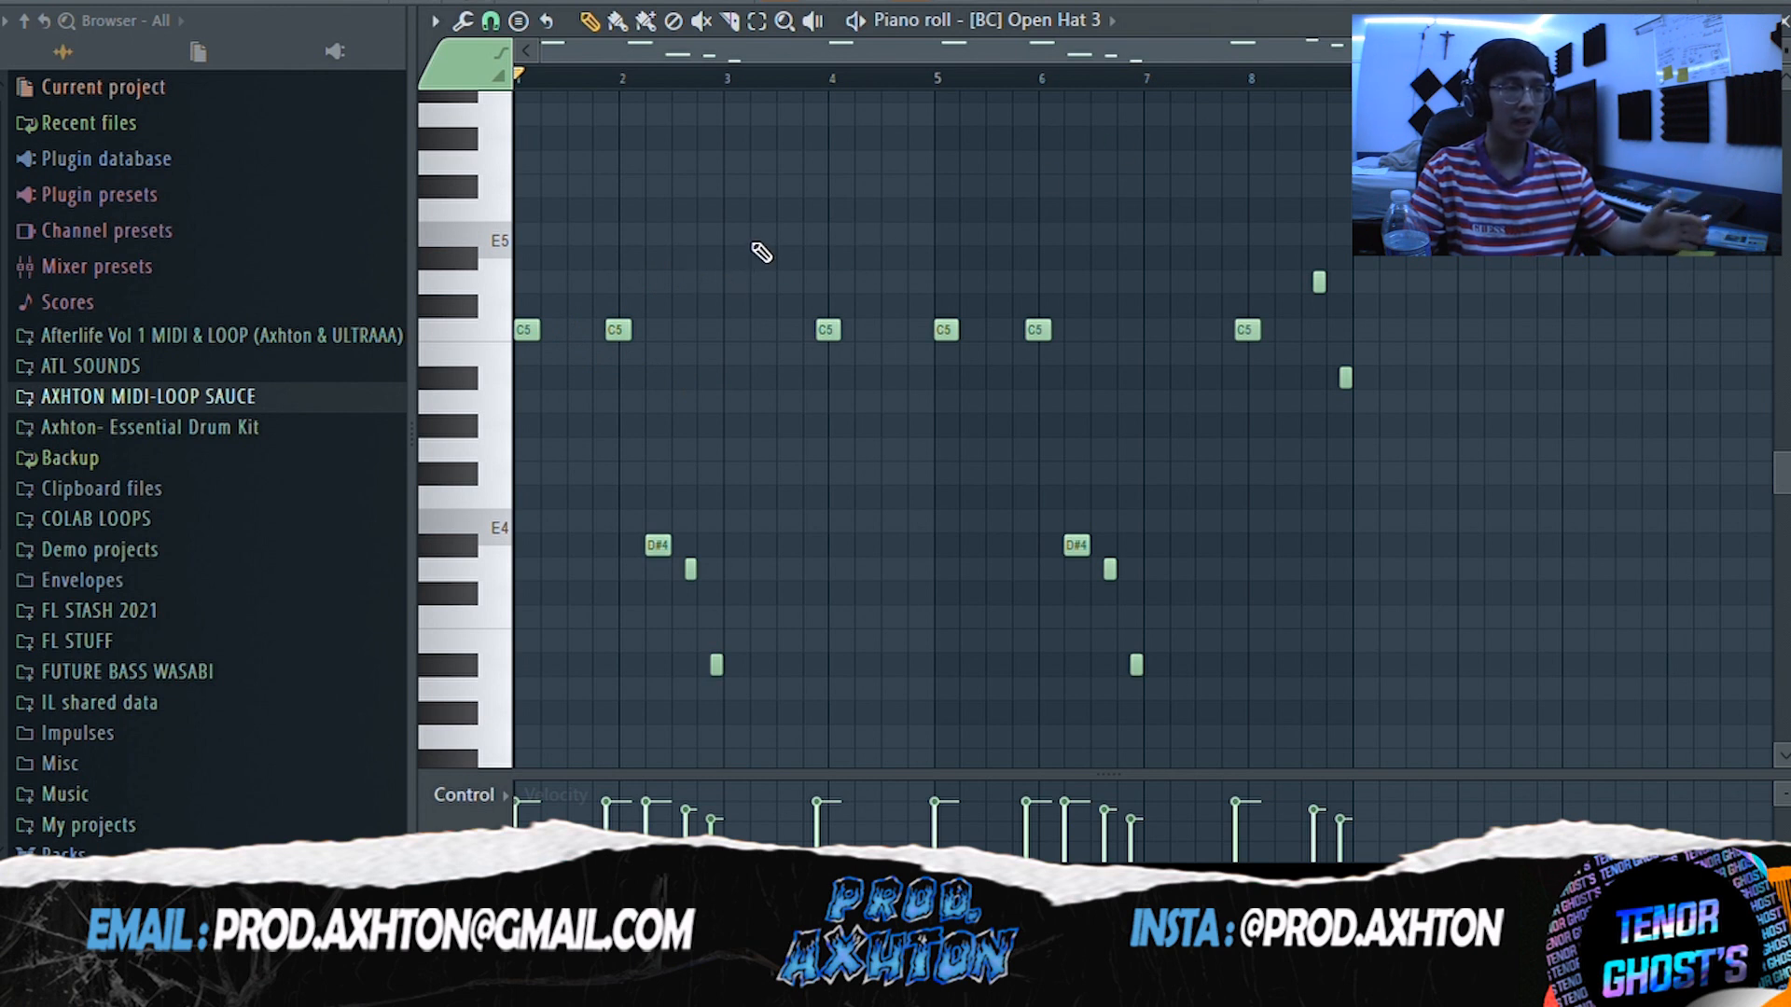
click(1417, 1)
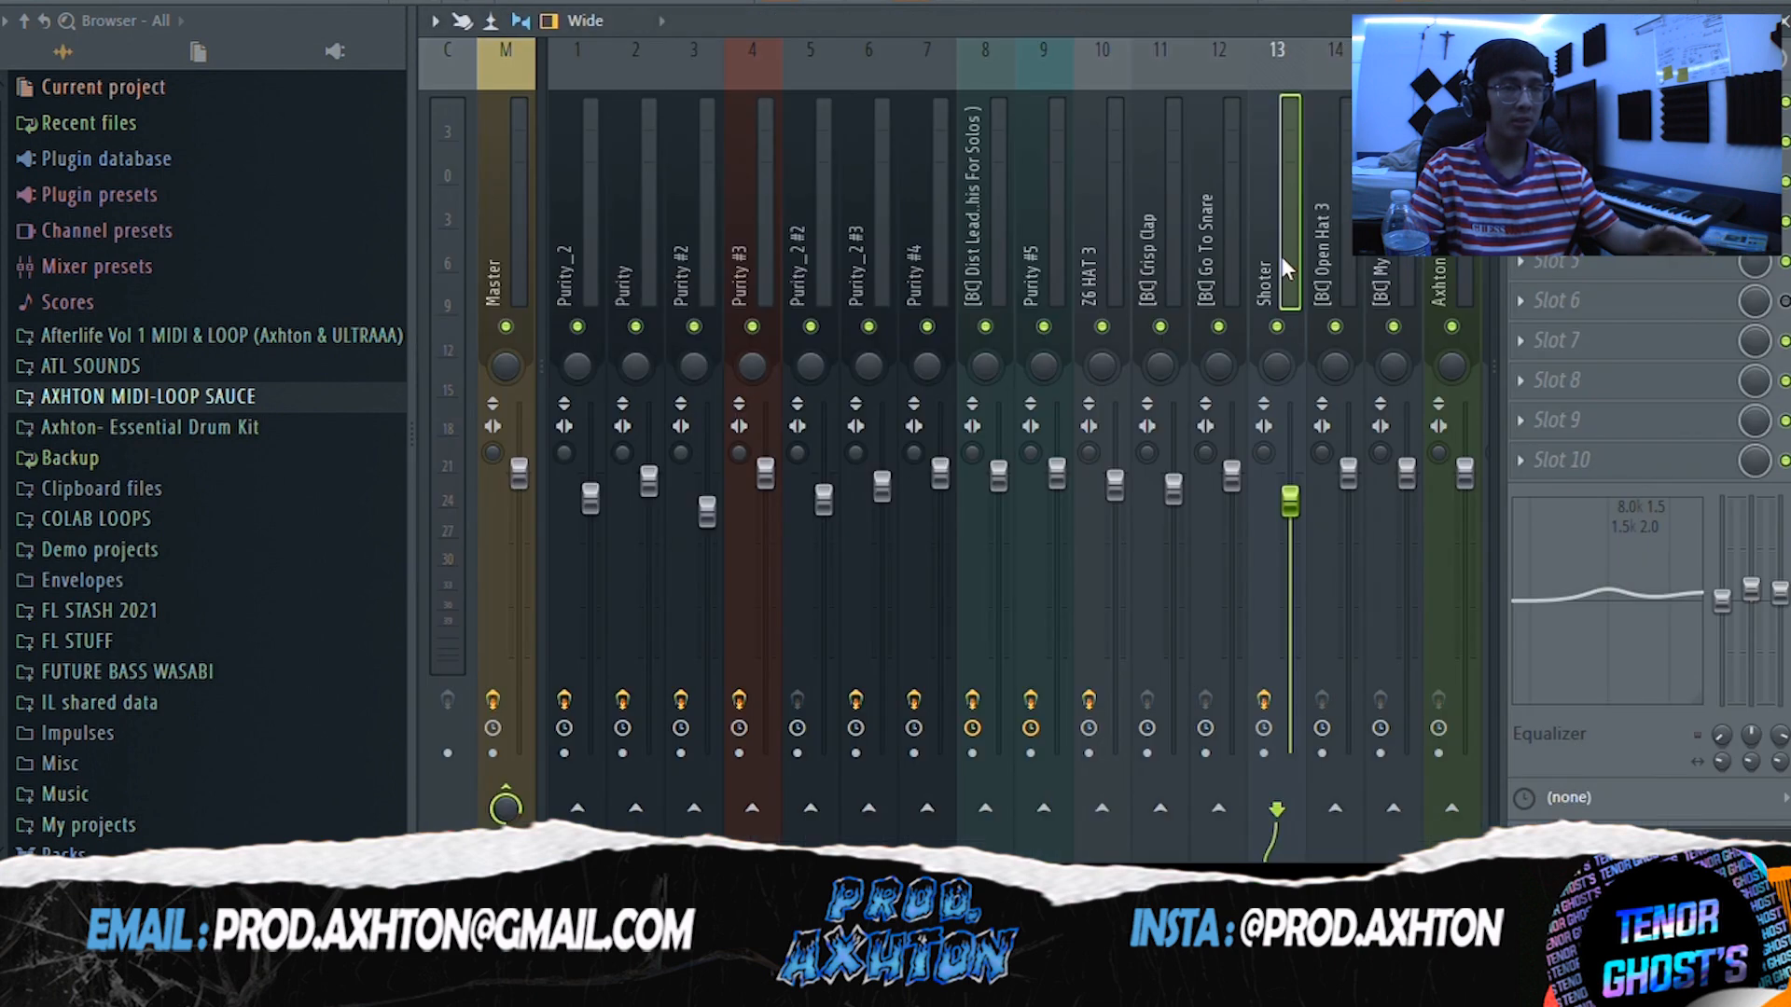
click(1330, 266)
- Play back the Go To Snare notes of Pattern 15 in the piano roll, and bring up the mixer
click(1417, 1)
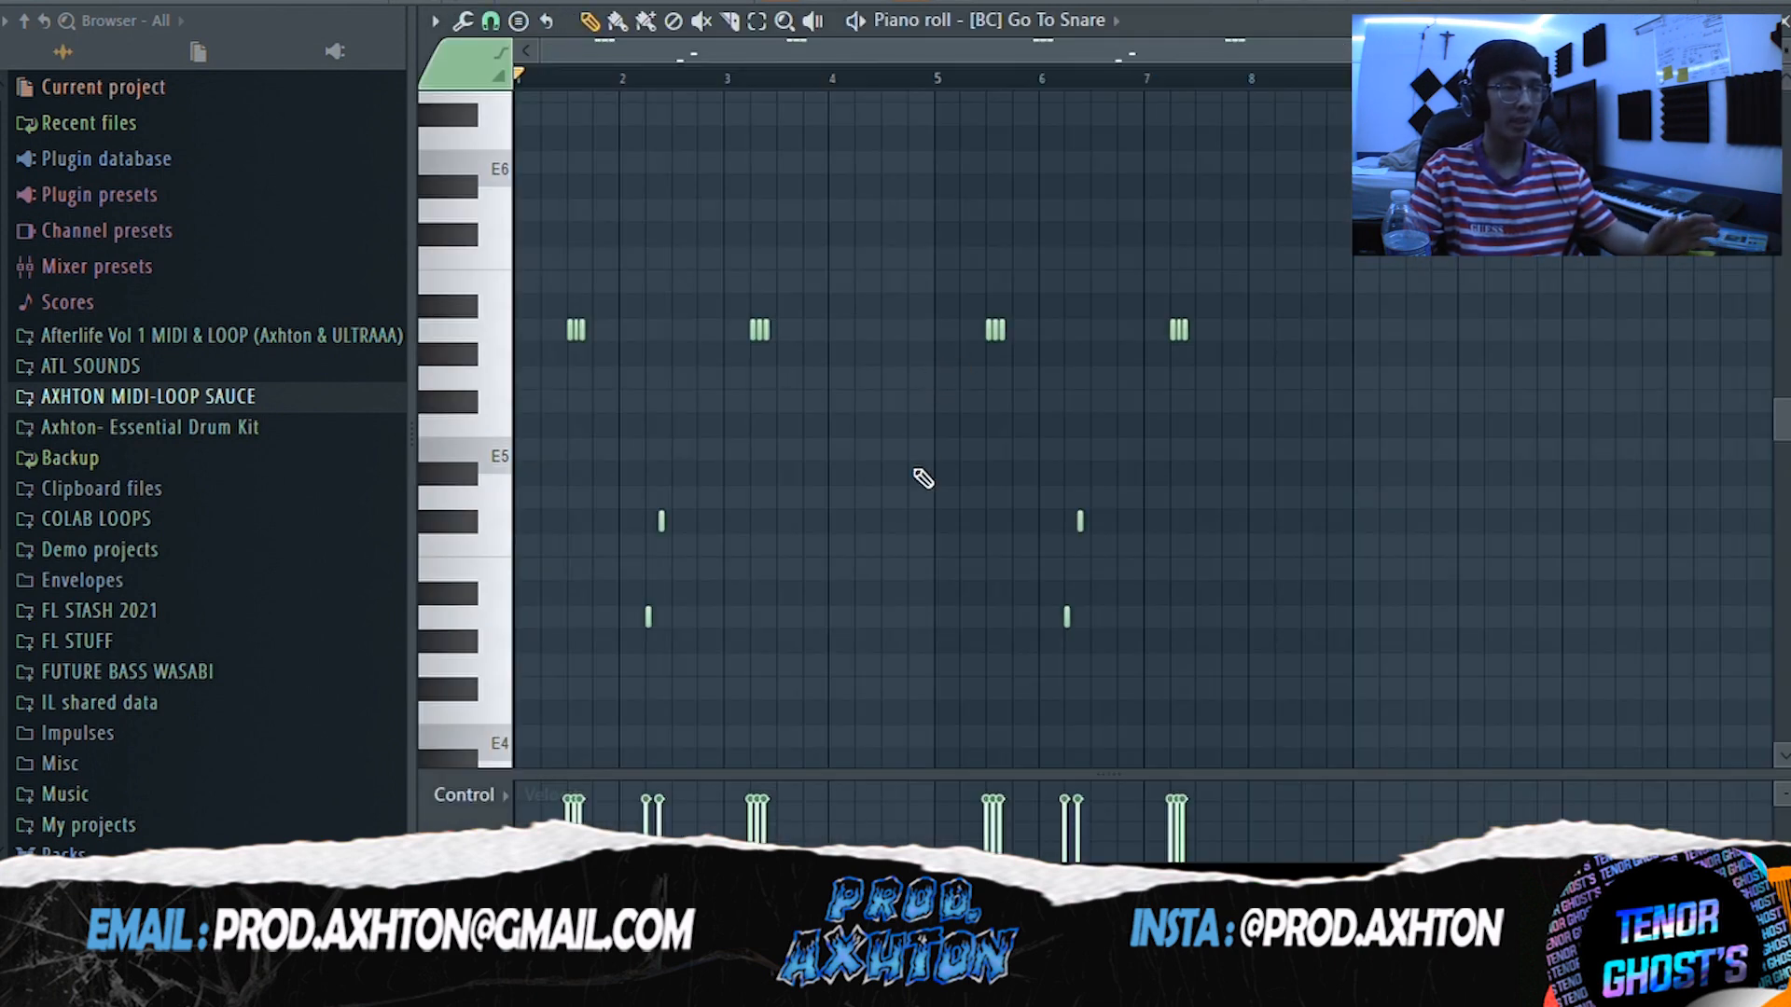
key(space)
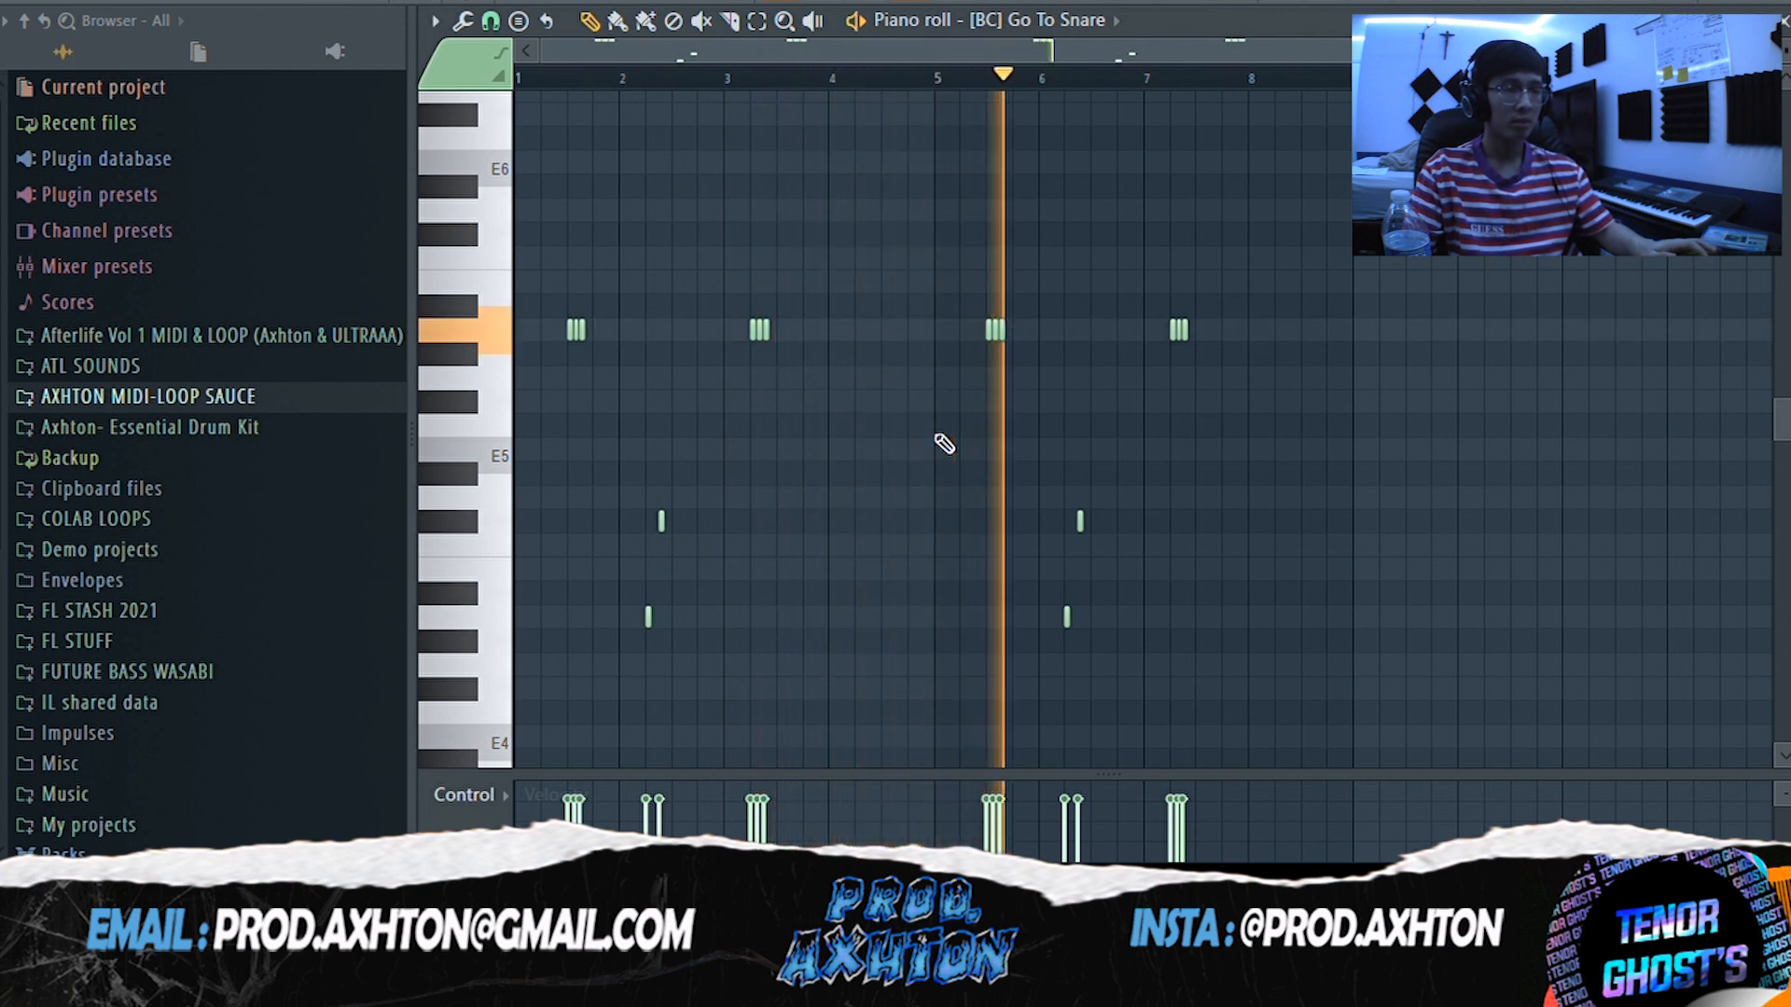
key(space)
key(F9)
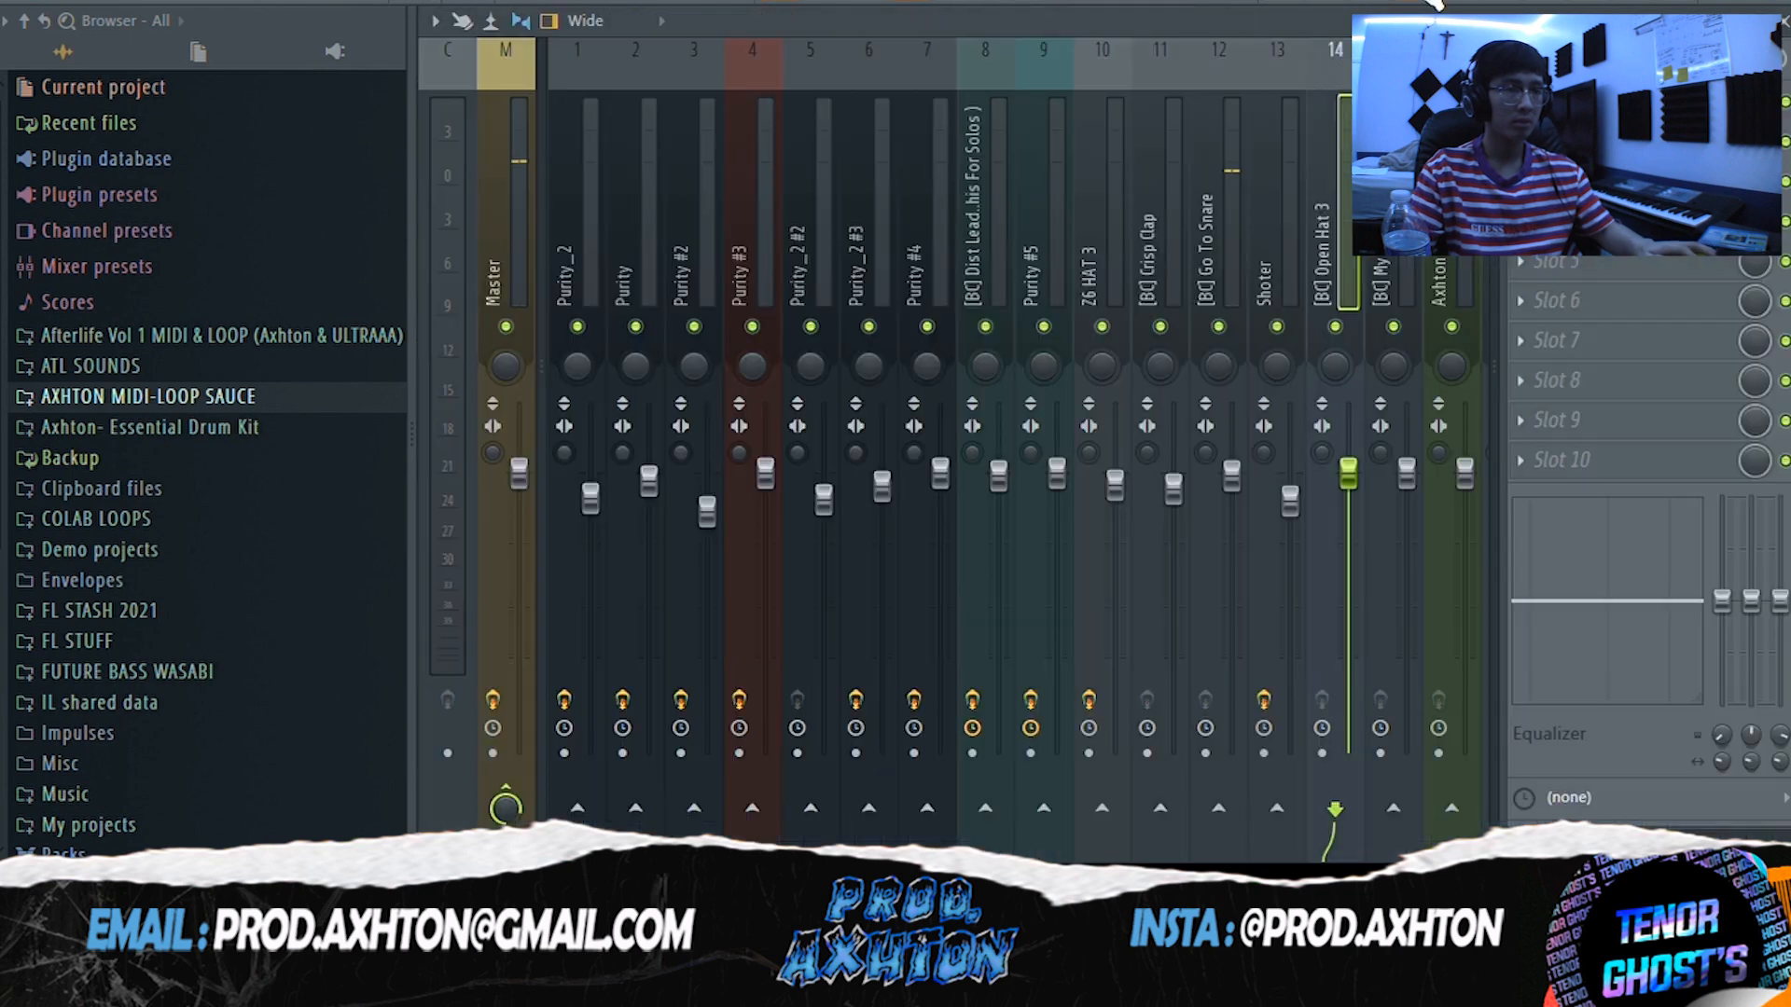
- Mute Track 9 in the playlist and play back the drum tracks together from bar 17
key(F5)
click(1179, 75)
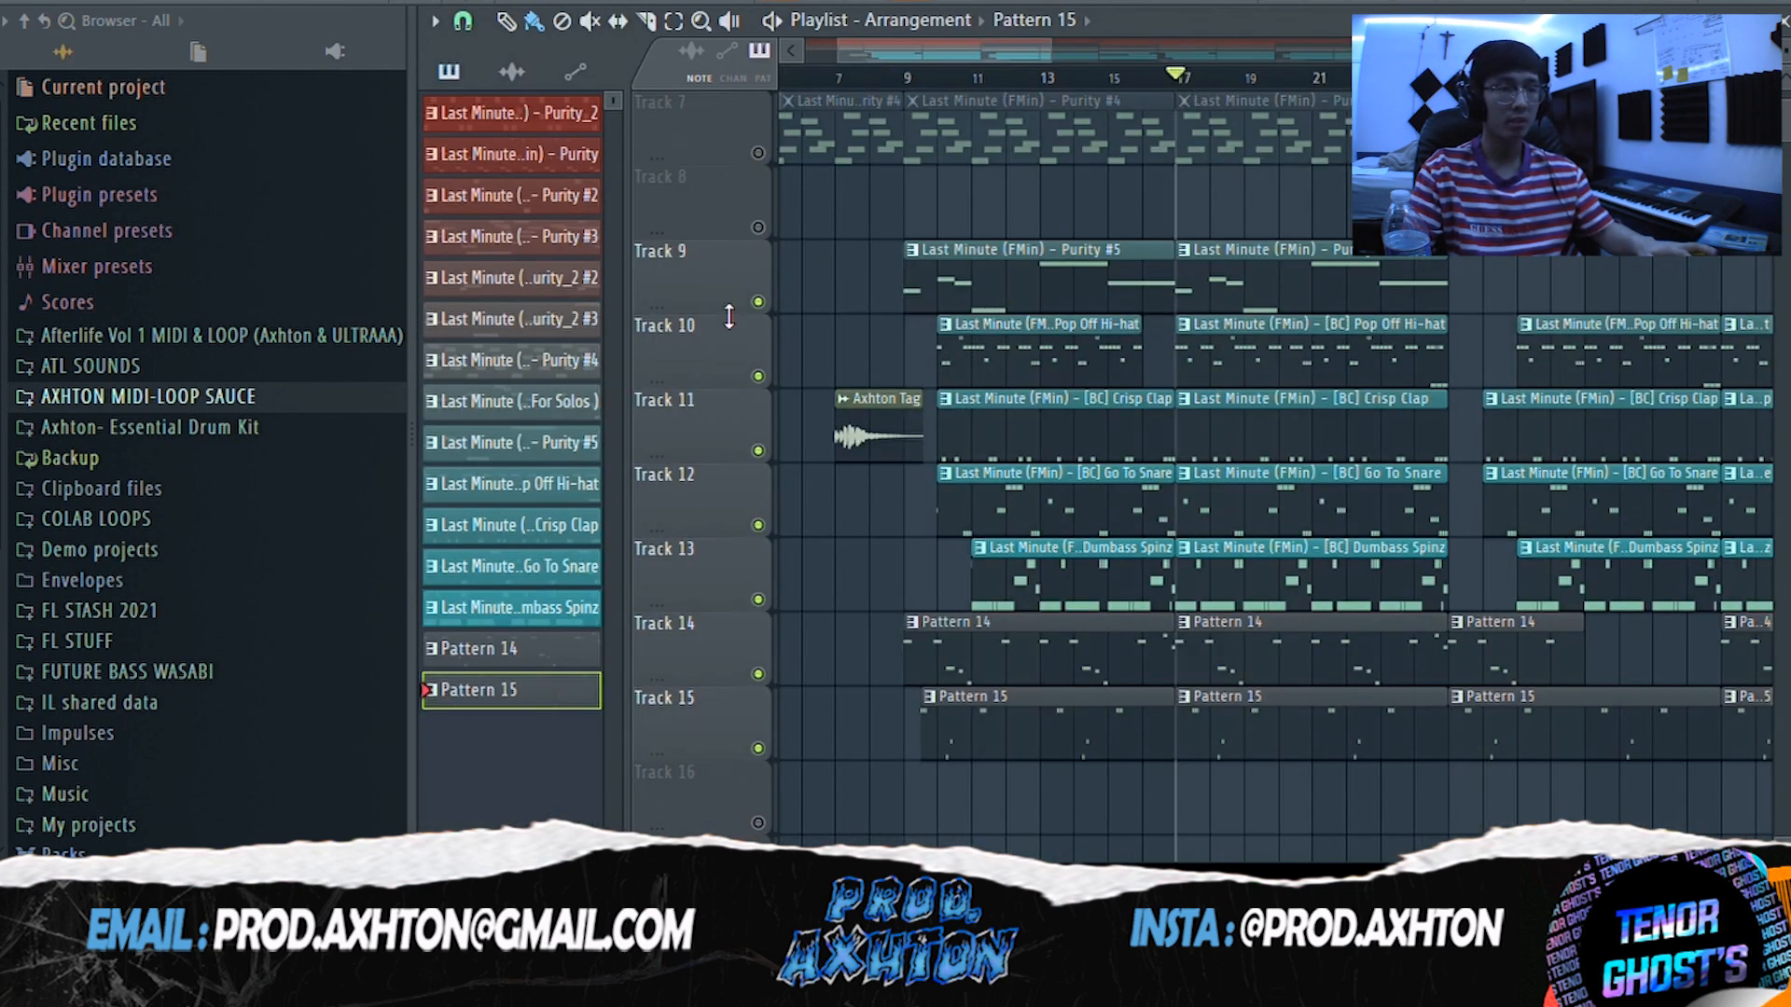
click(758, 302)
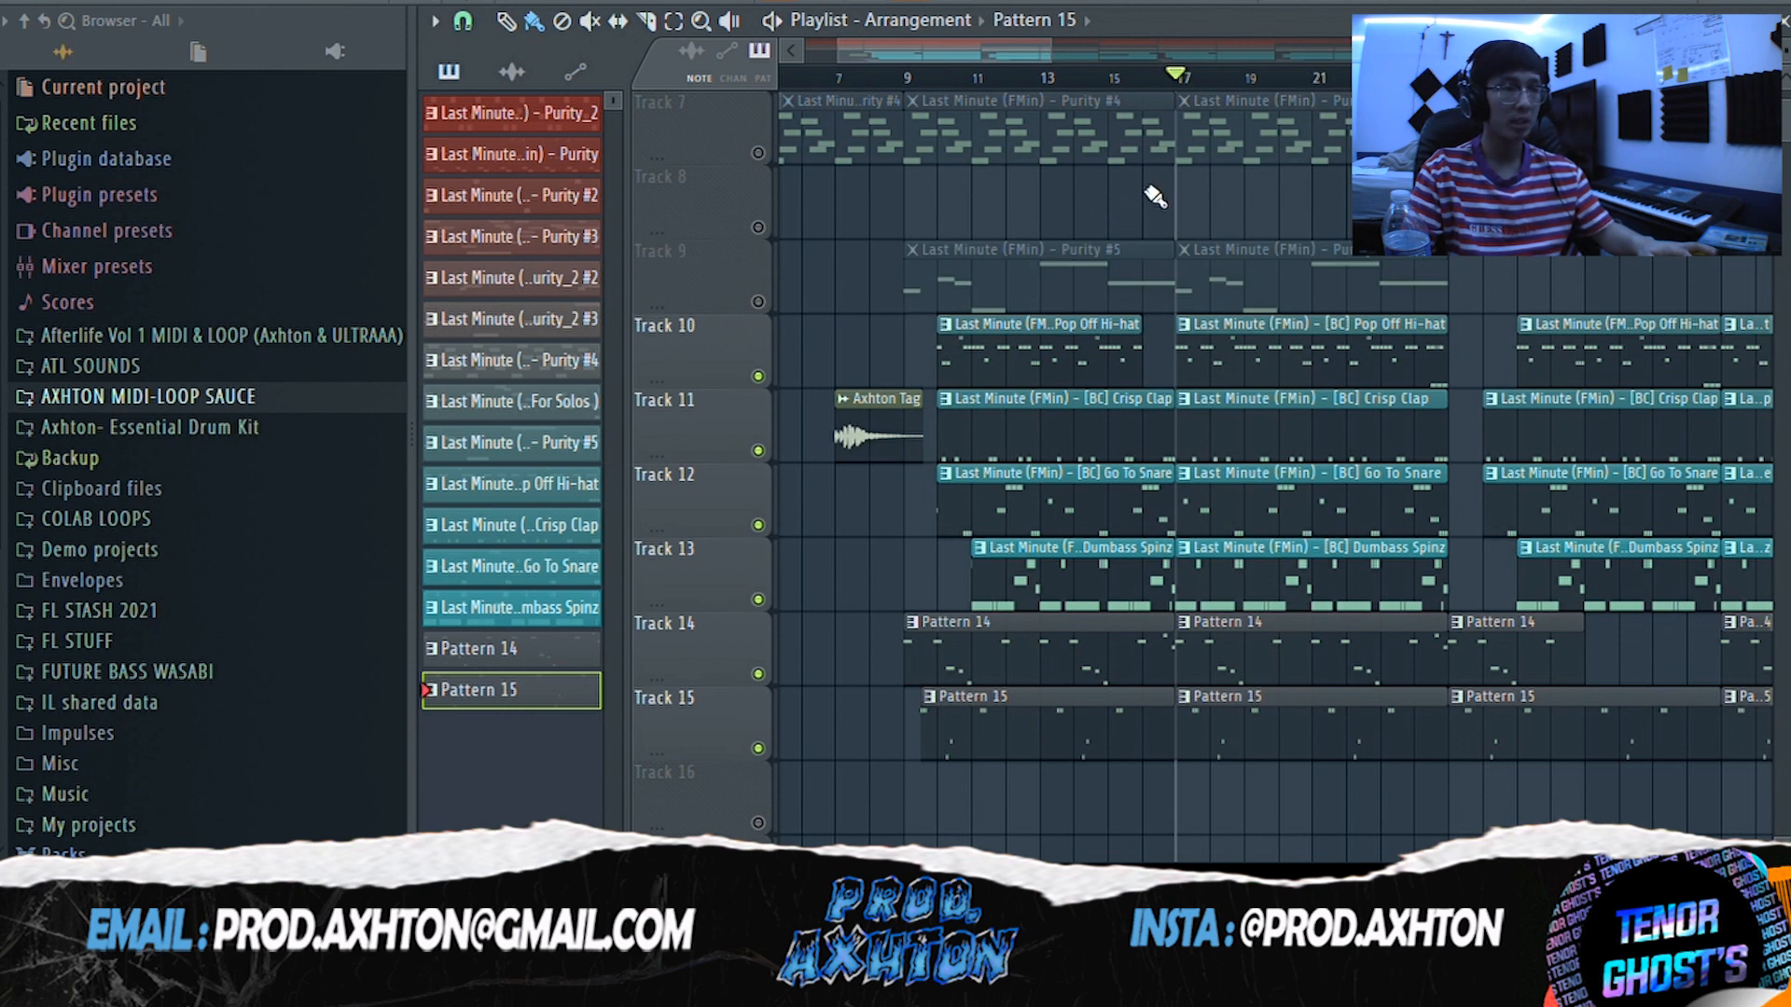
scroll(1231, 216, down, 3)
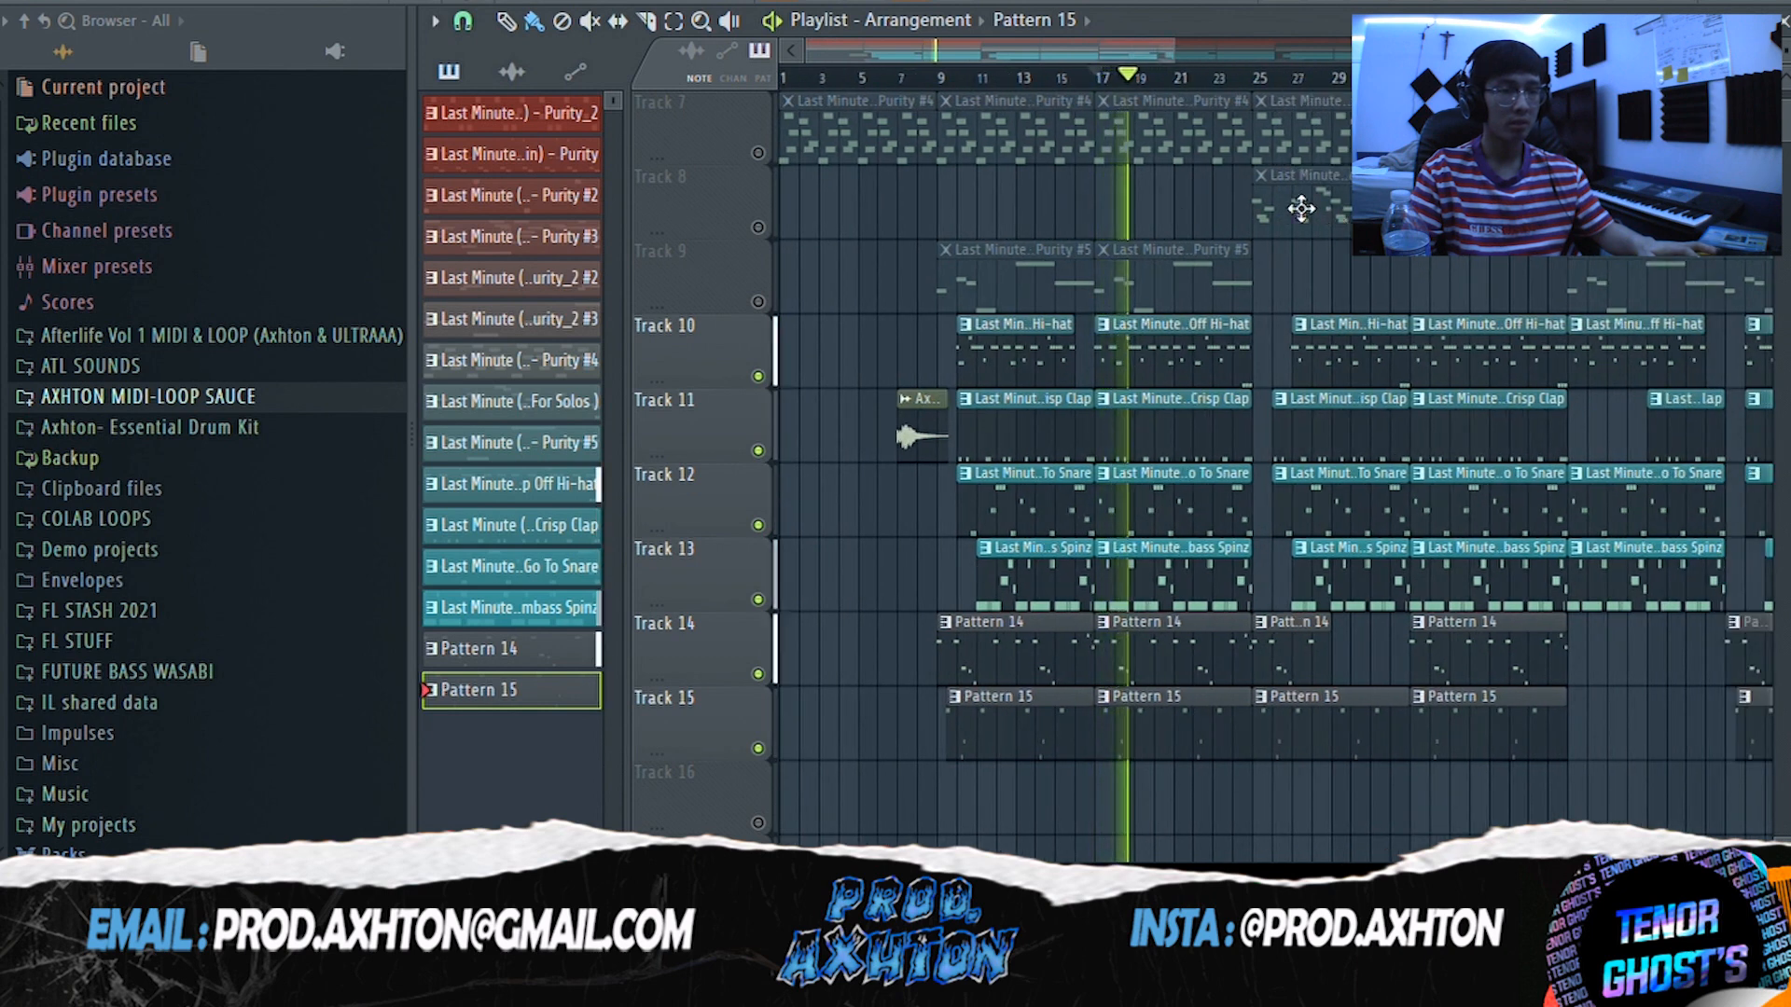
mouse_move(1134, 60)
mouse_down()
mouse_move(1212, 59)
mouse_move(1152, 60)
mouse_up()
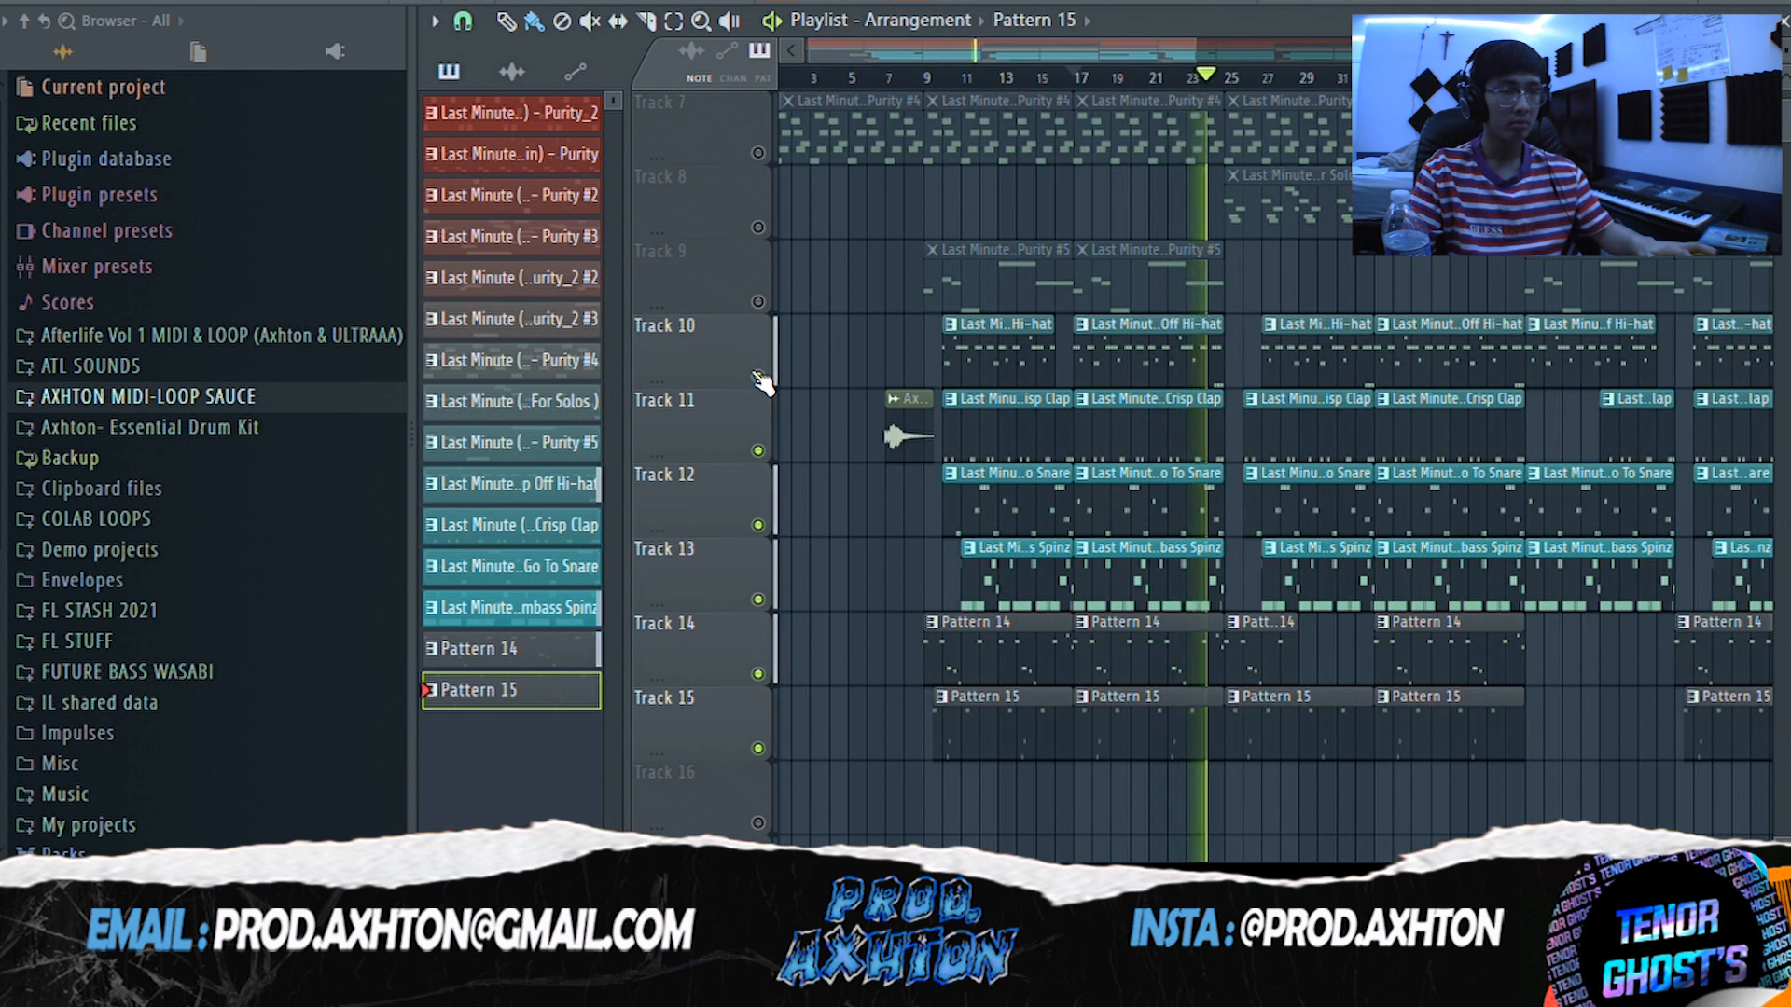
key(space)
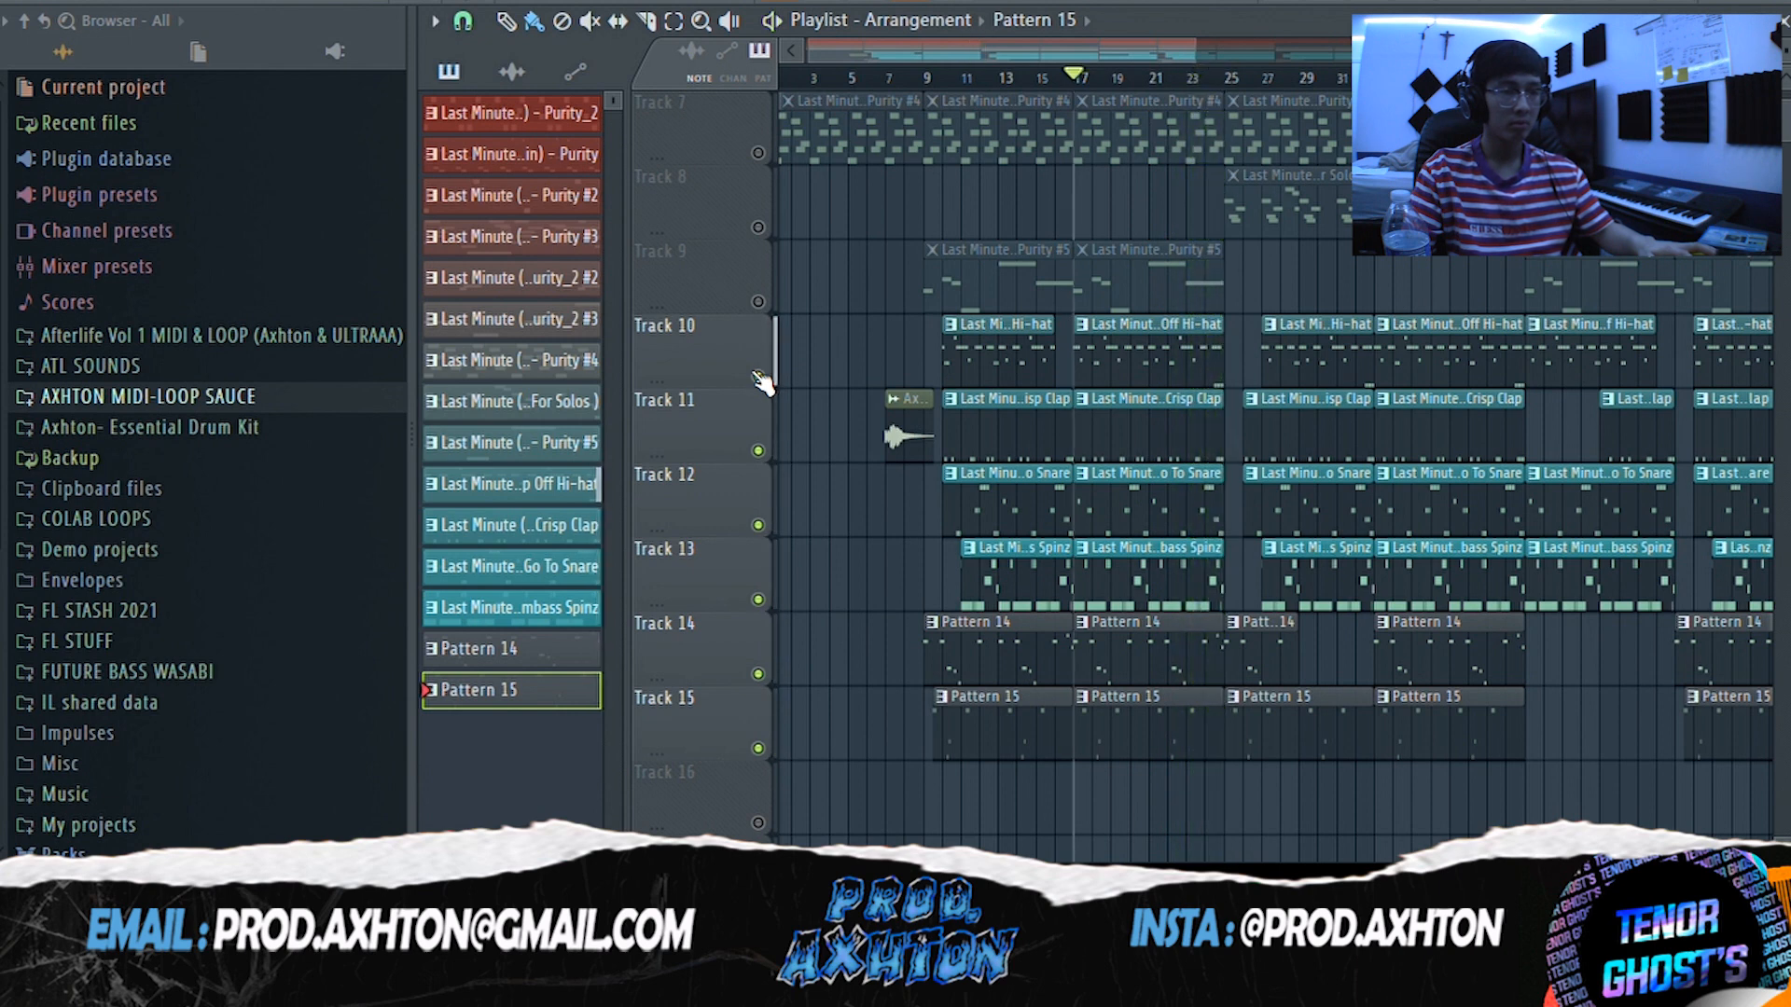
- Unmute all playlist tracks, and look over the arrangement from its first bar
right_click(758, 376)
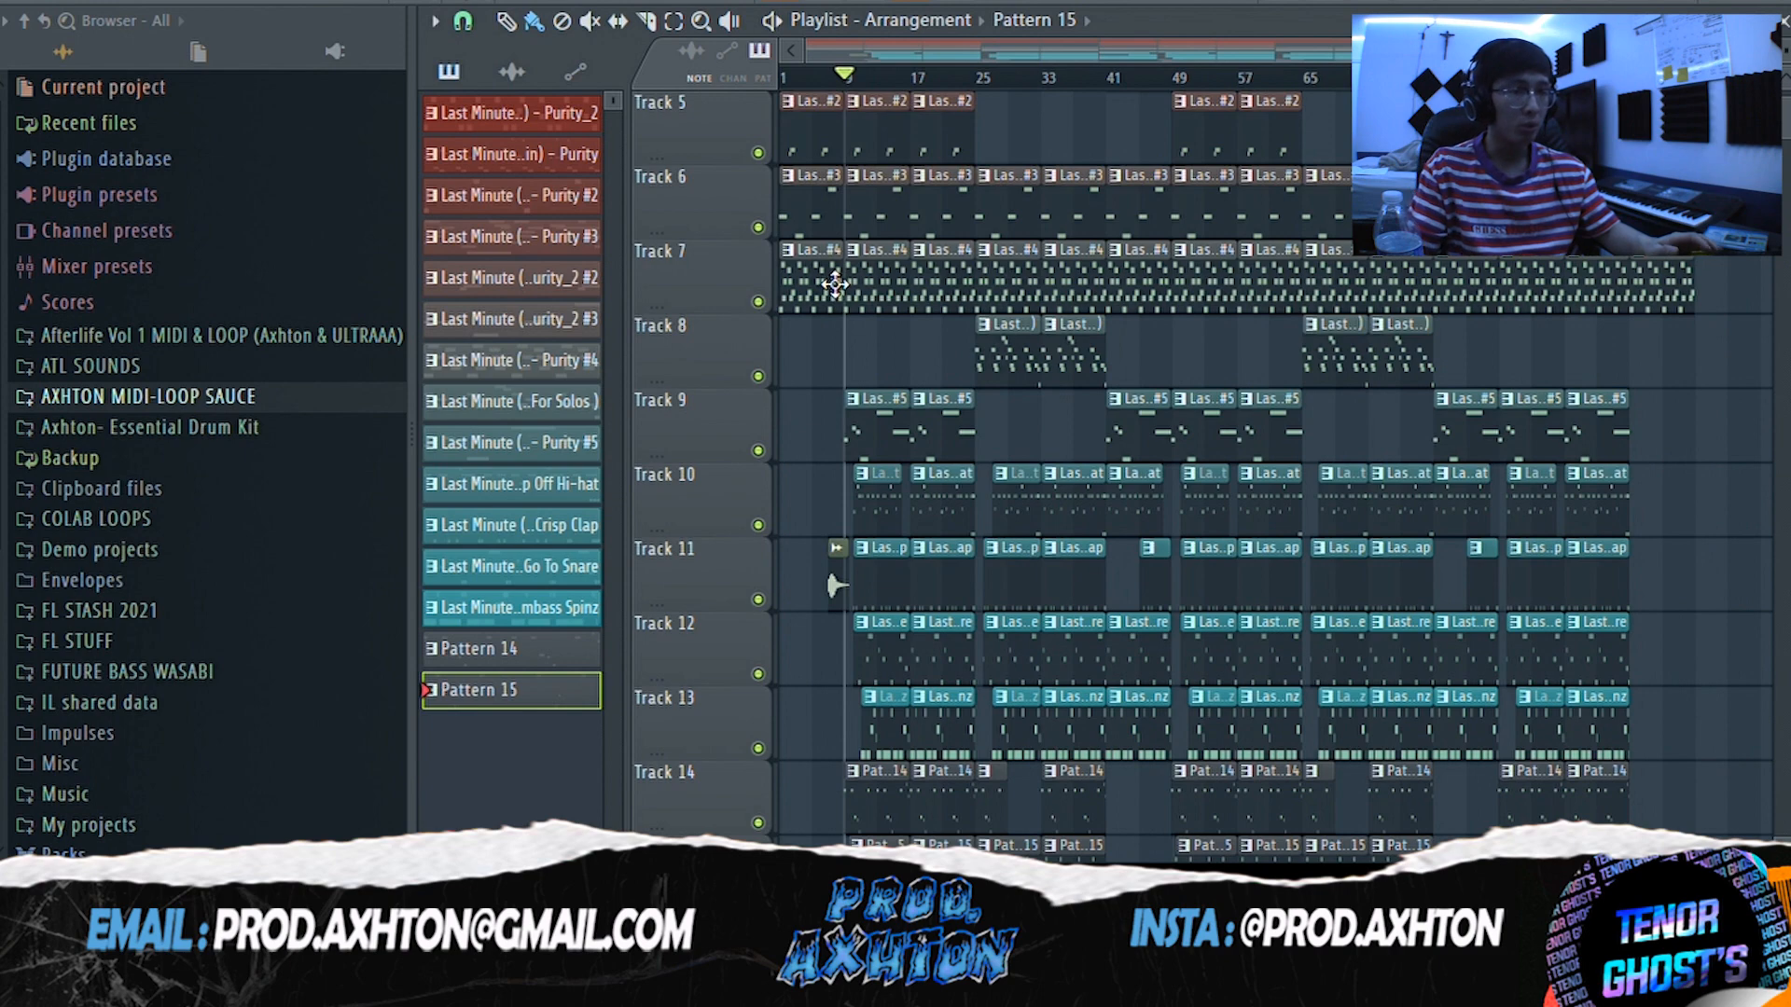
scroll(887, 384, up, 4)
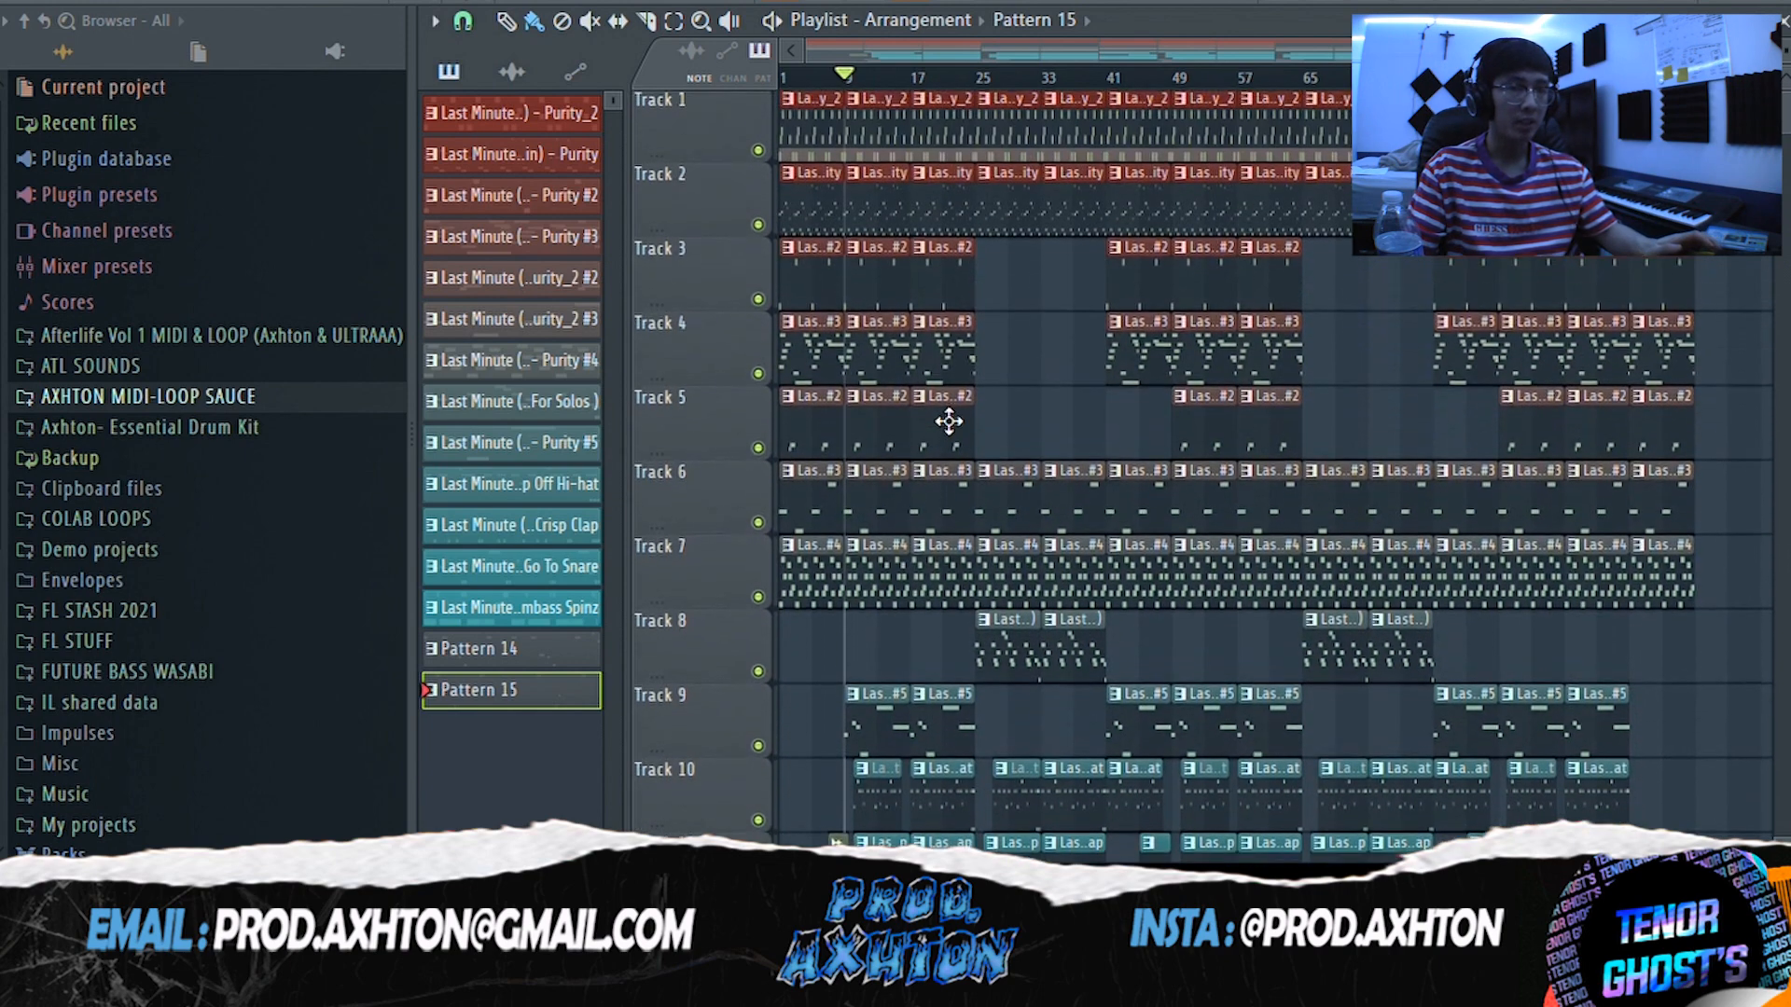
scroll(1078, 400, up, 3)
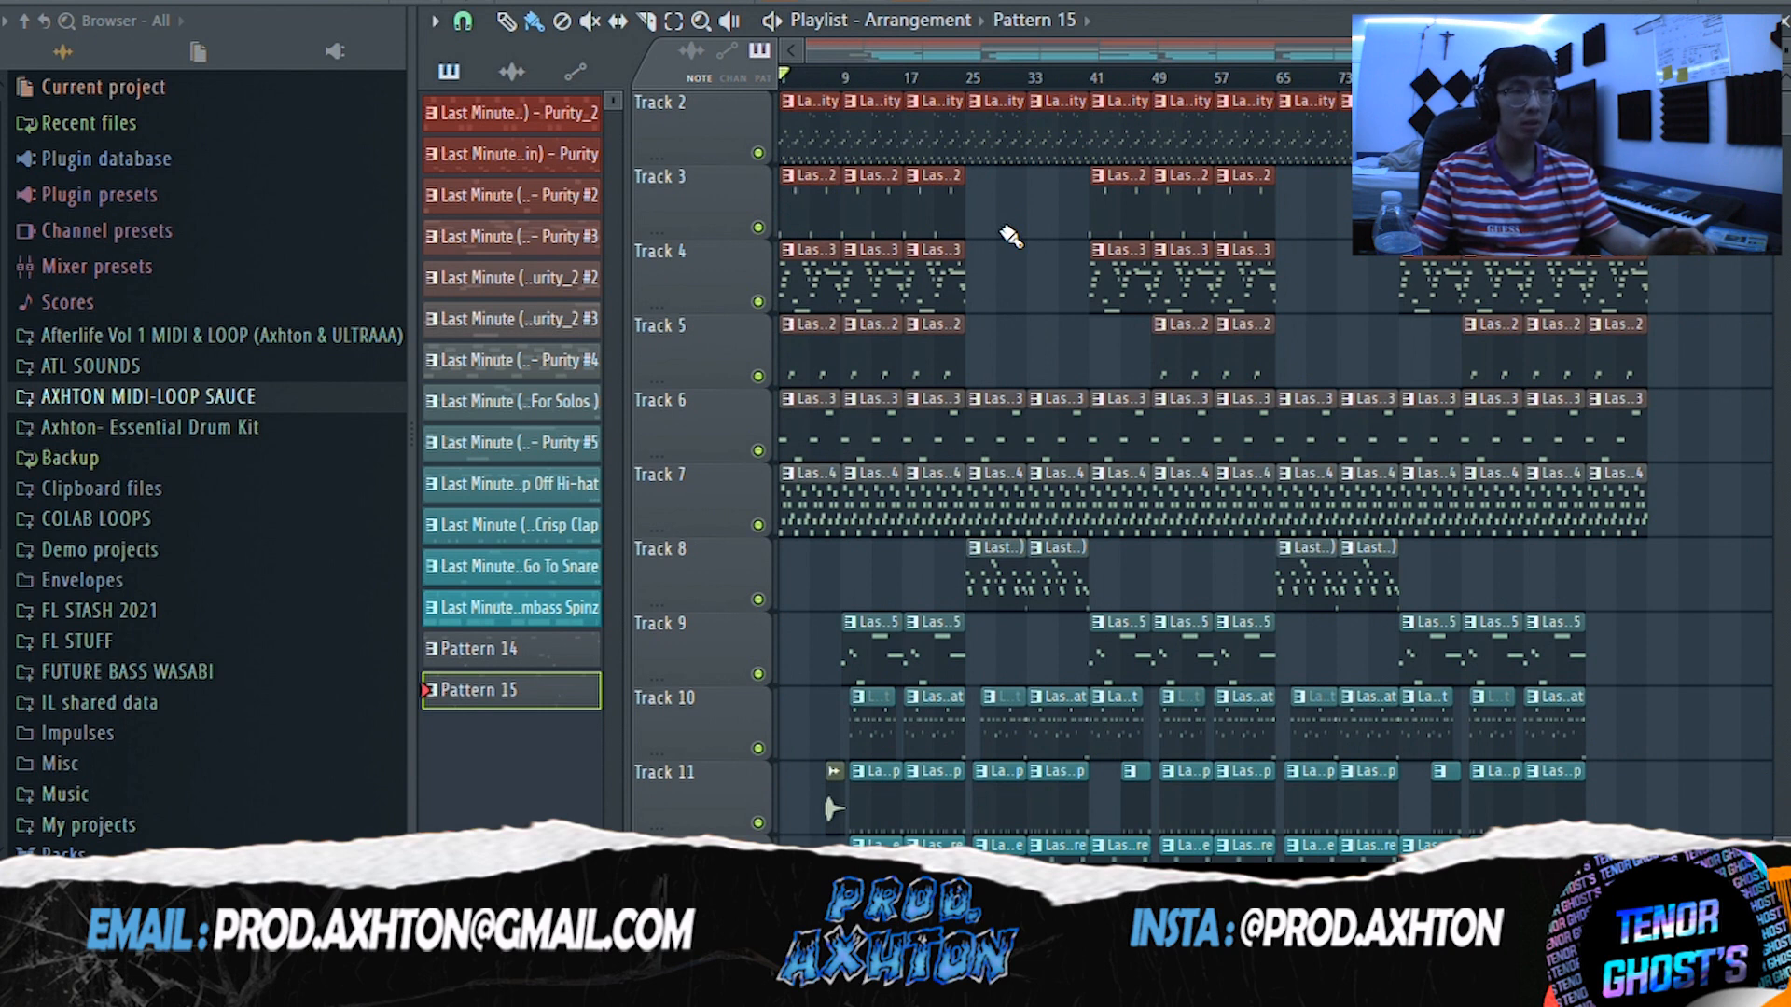
click(827, 78)
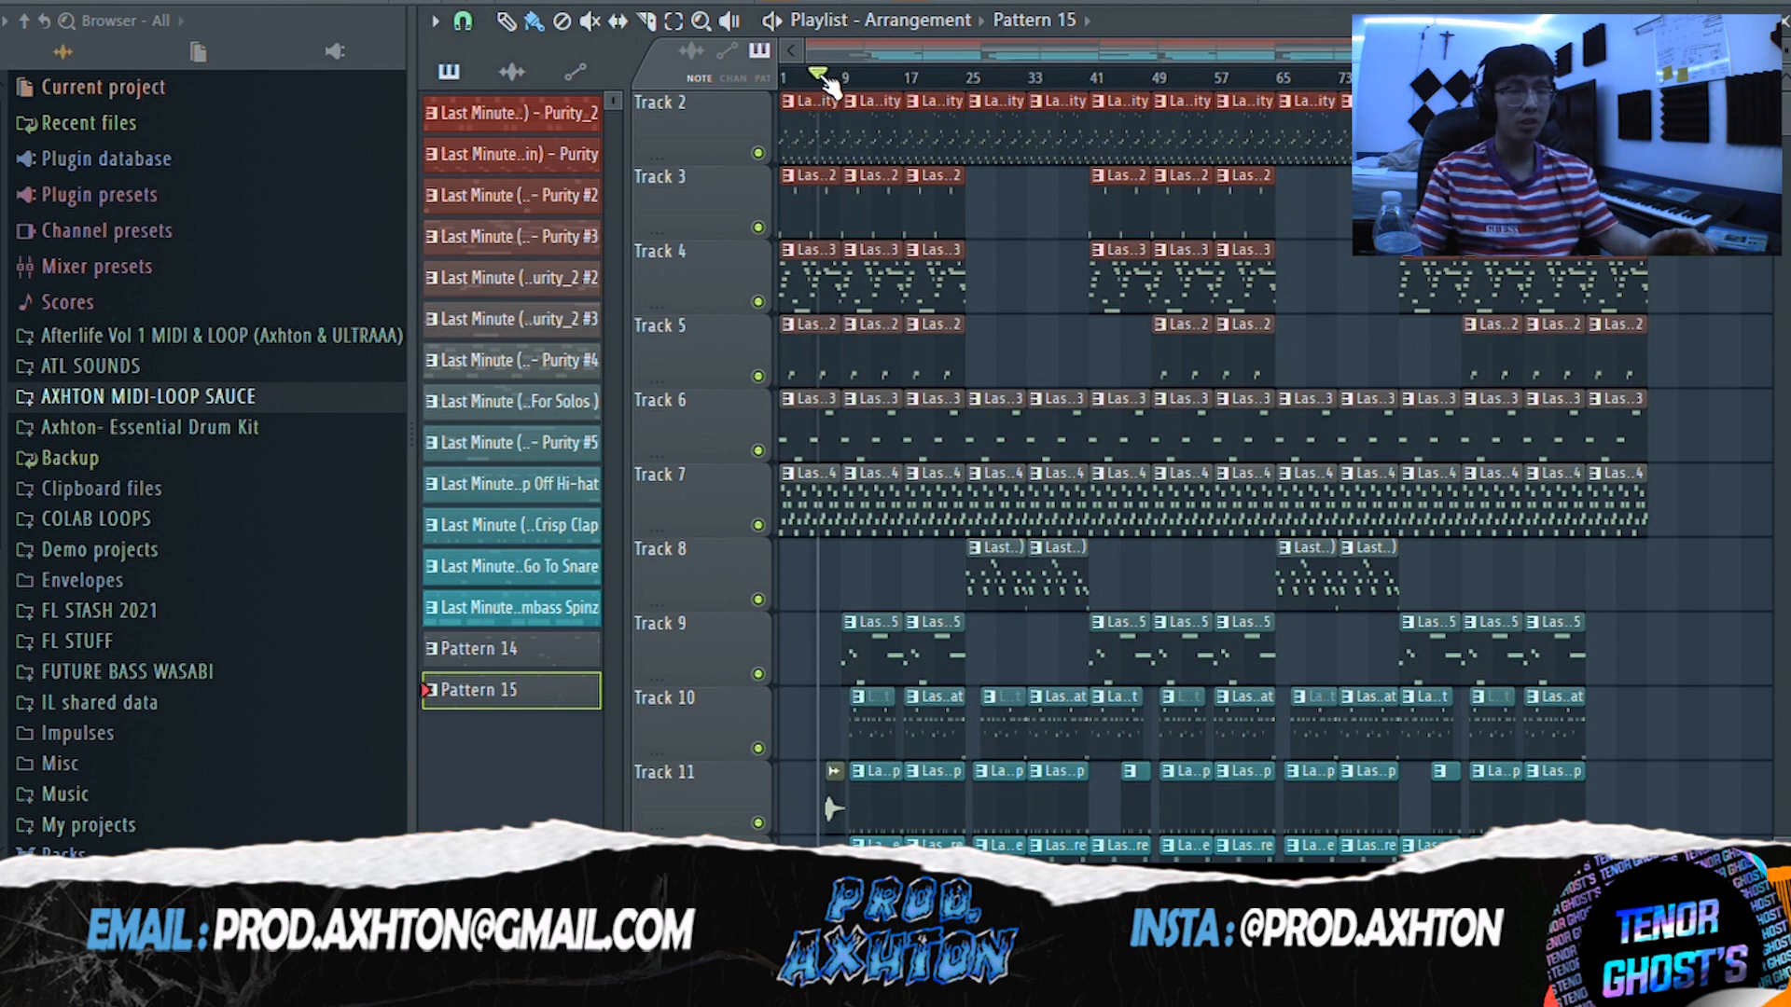
scroll(826, 78, up, 2)
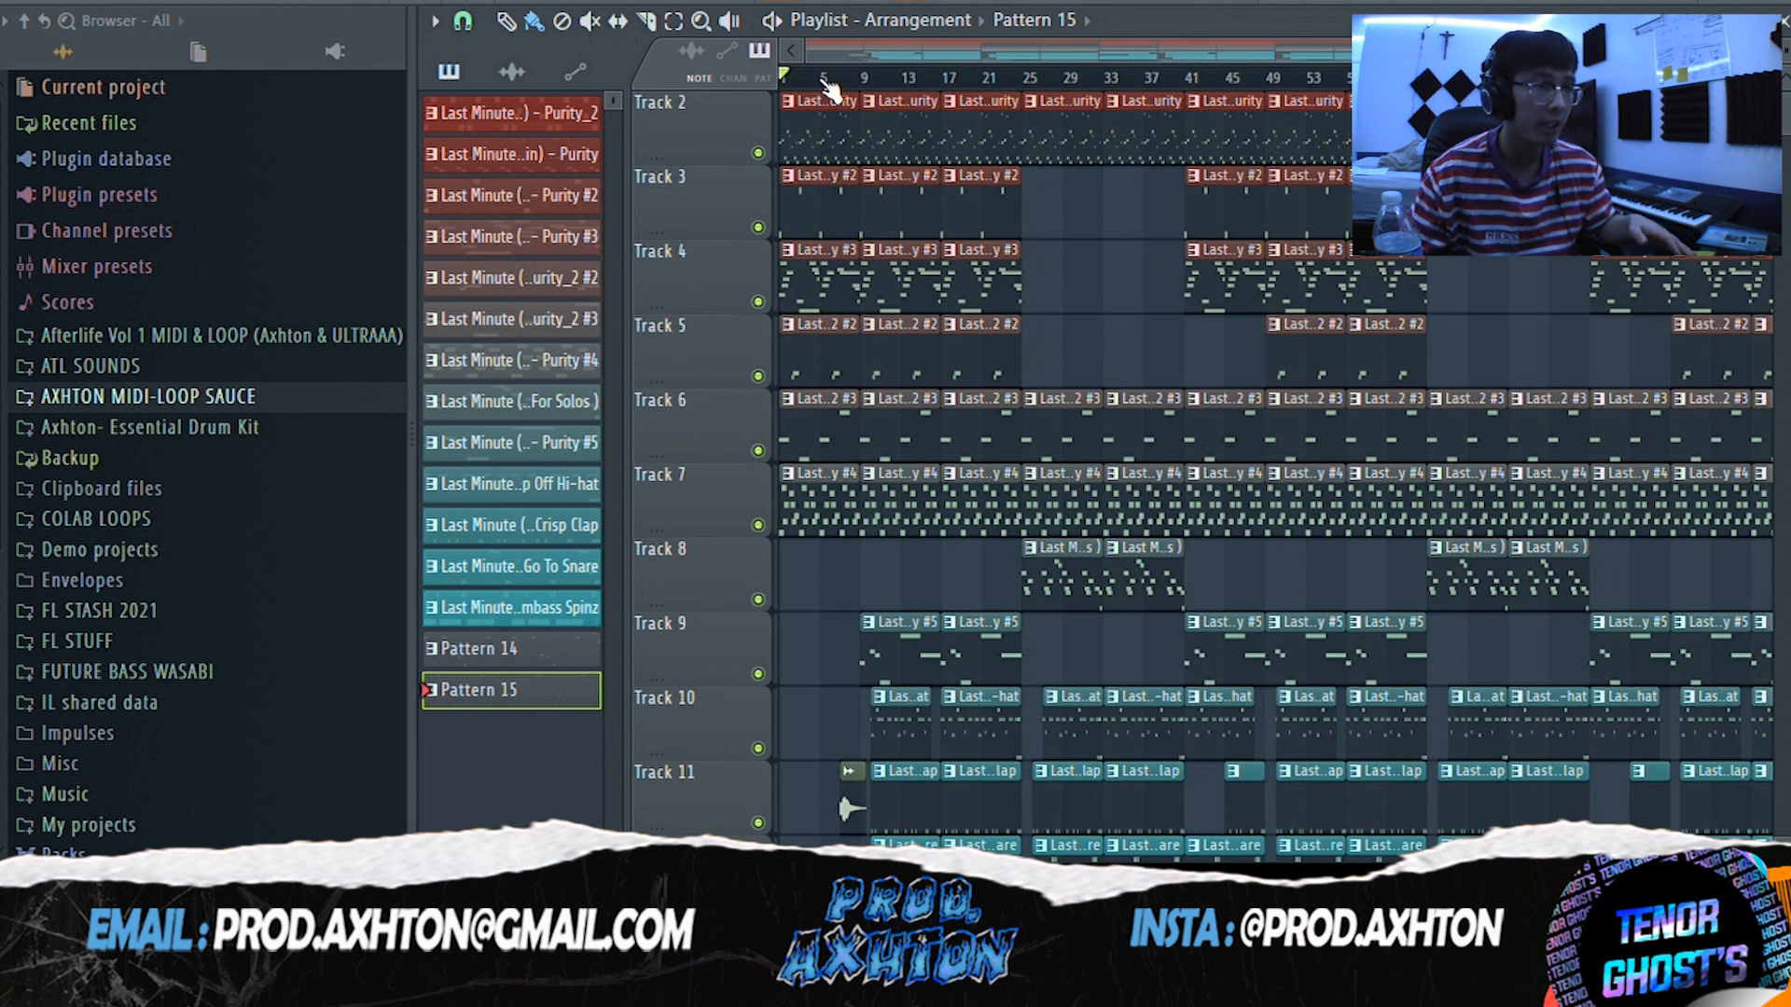
scroll(1233, 238, up, 2)
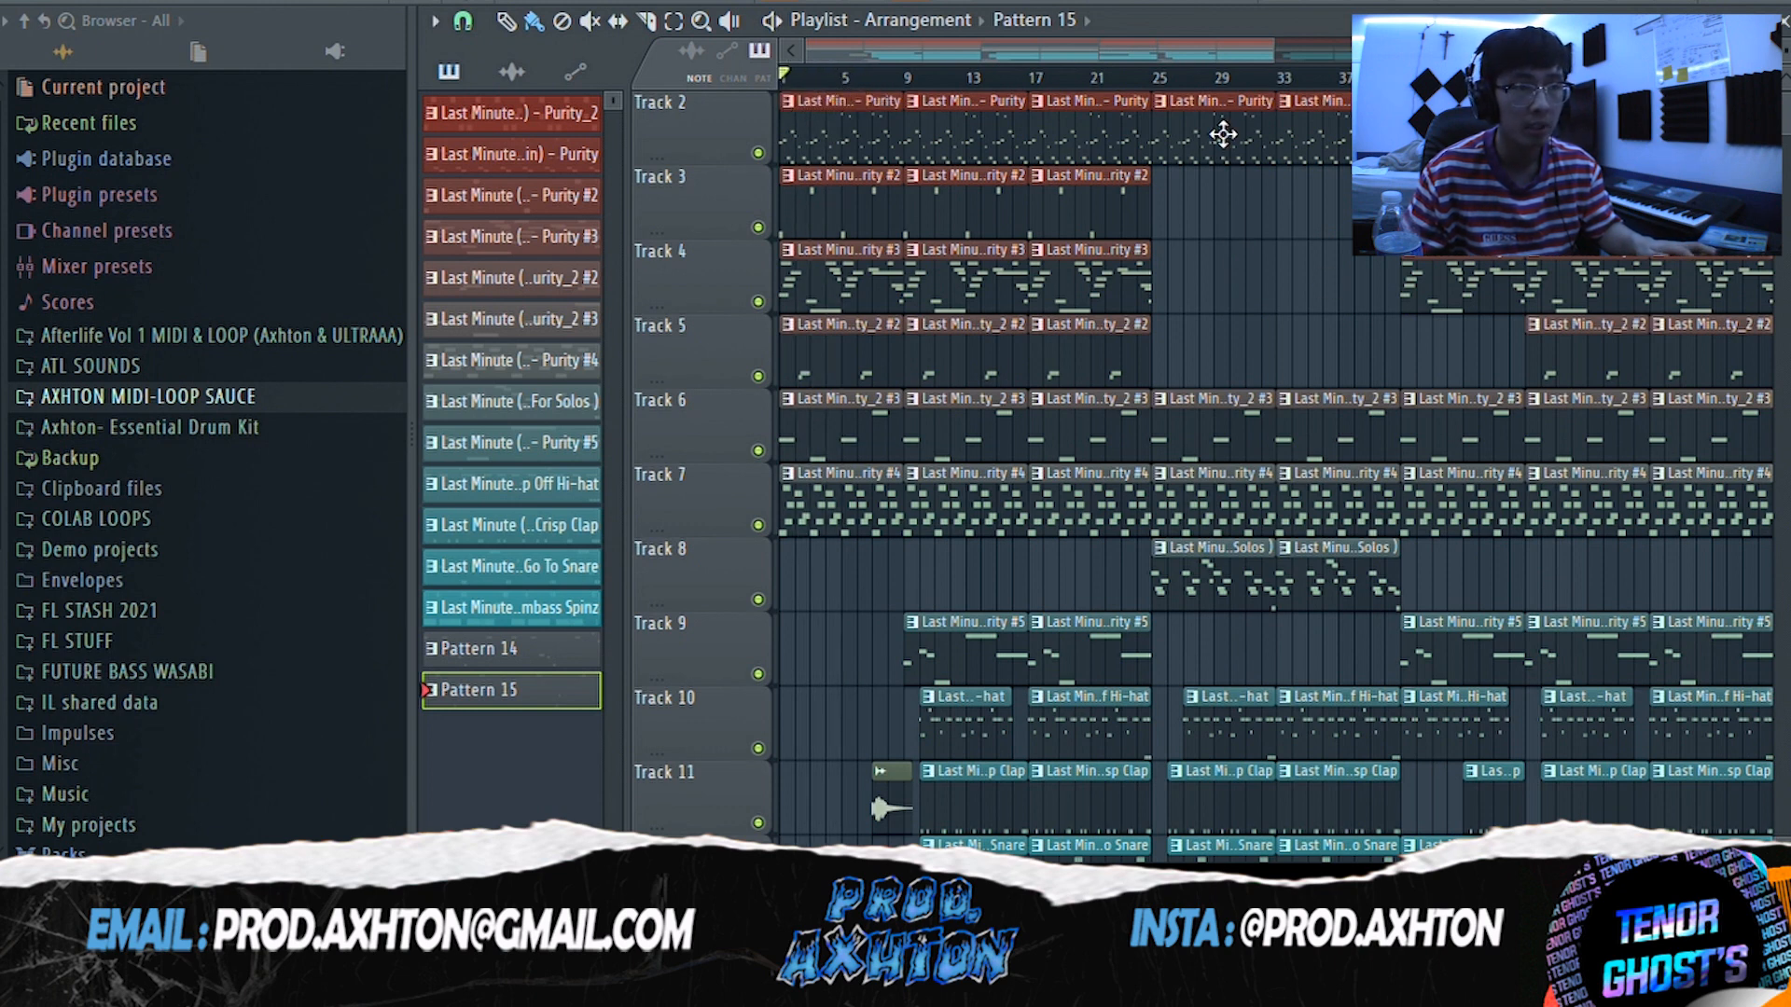
scroll(1247, 264, down, 3)
scroll(1269, 271, up, 3)
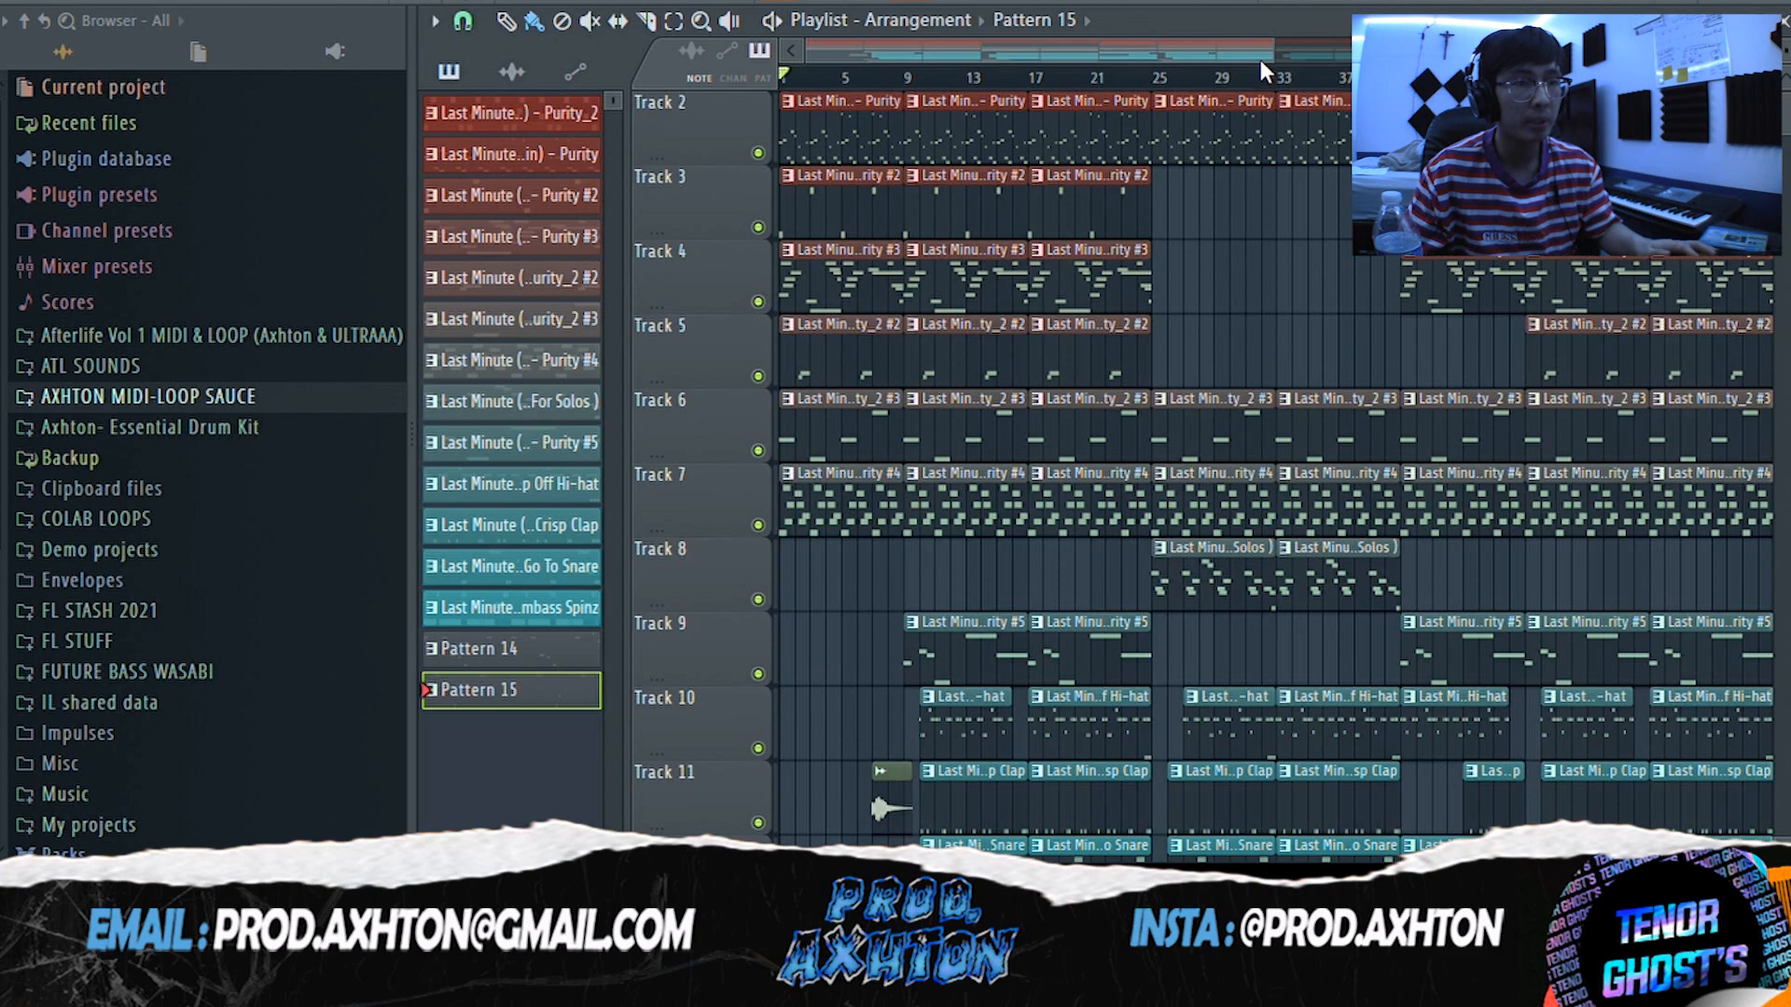
- Play the full arrangement from bar 1 while examining its tracks, and shrink the track height to fit all 15 tracks in view
scroll(1262, 164, down, 3)
scroll(1094, 220, down, 2)
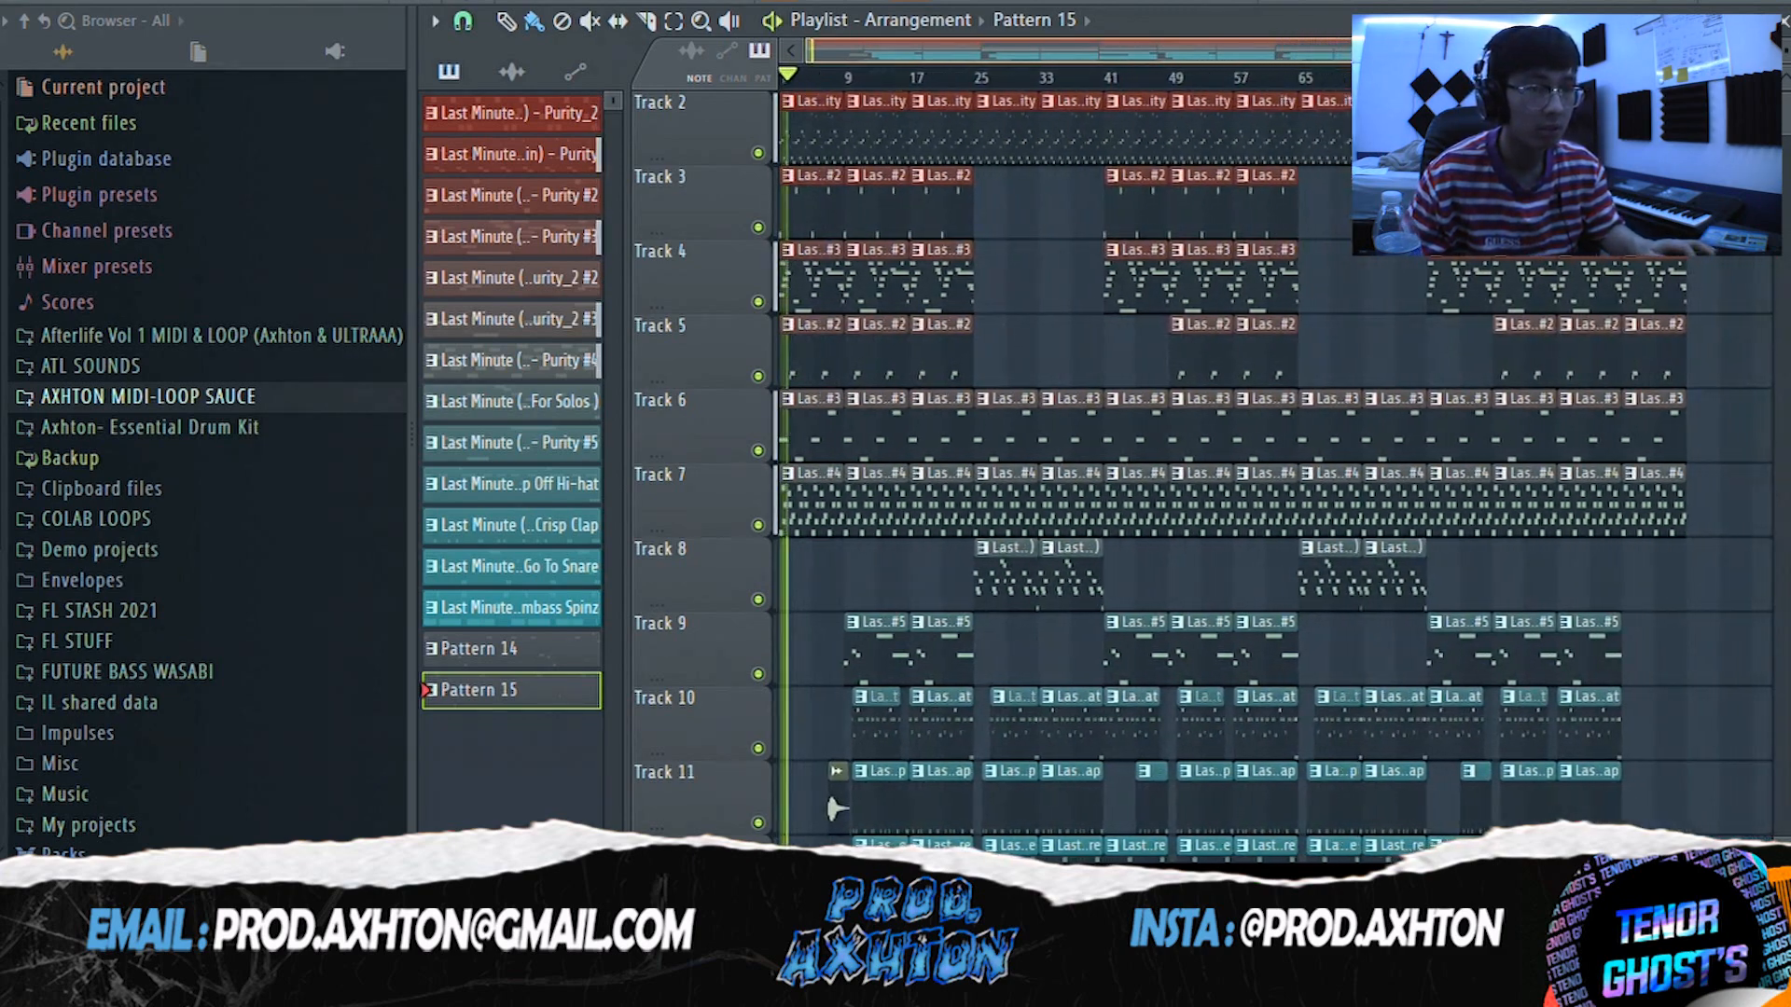
scroll(1093, 221, down, 4)
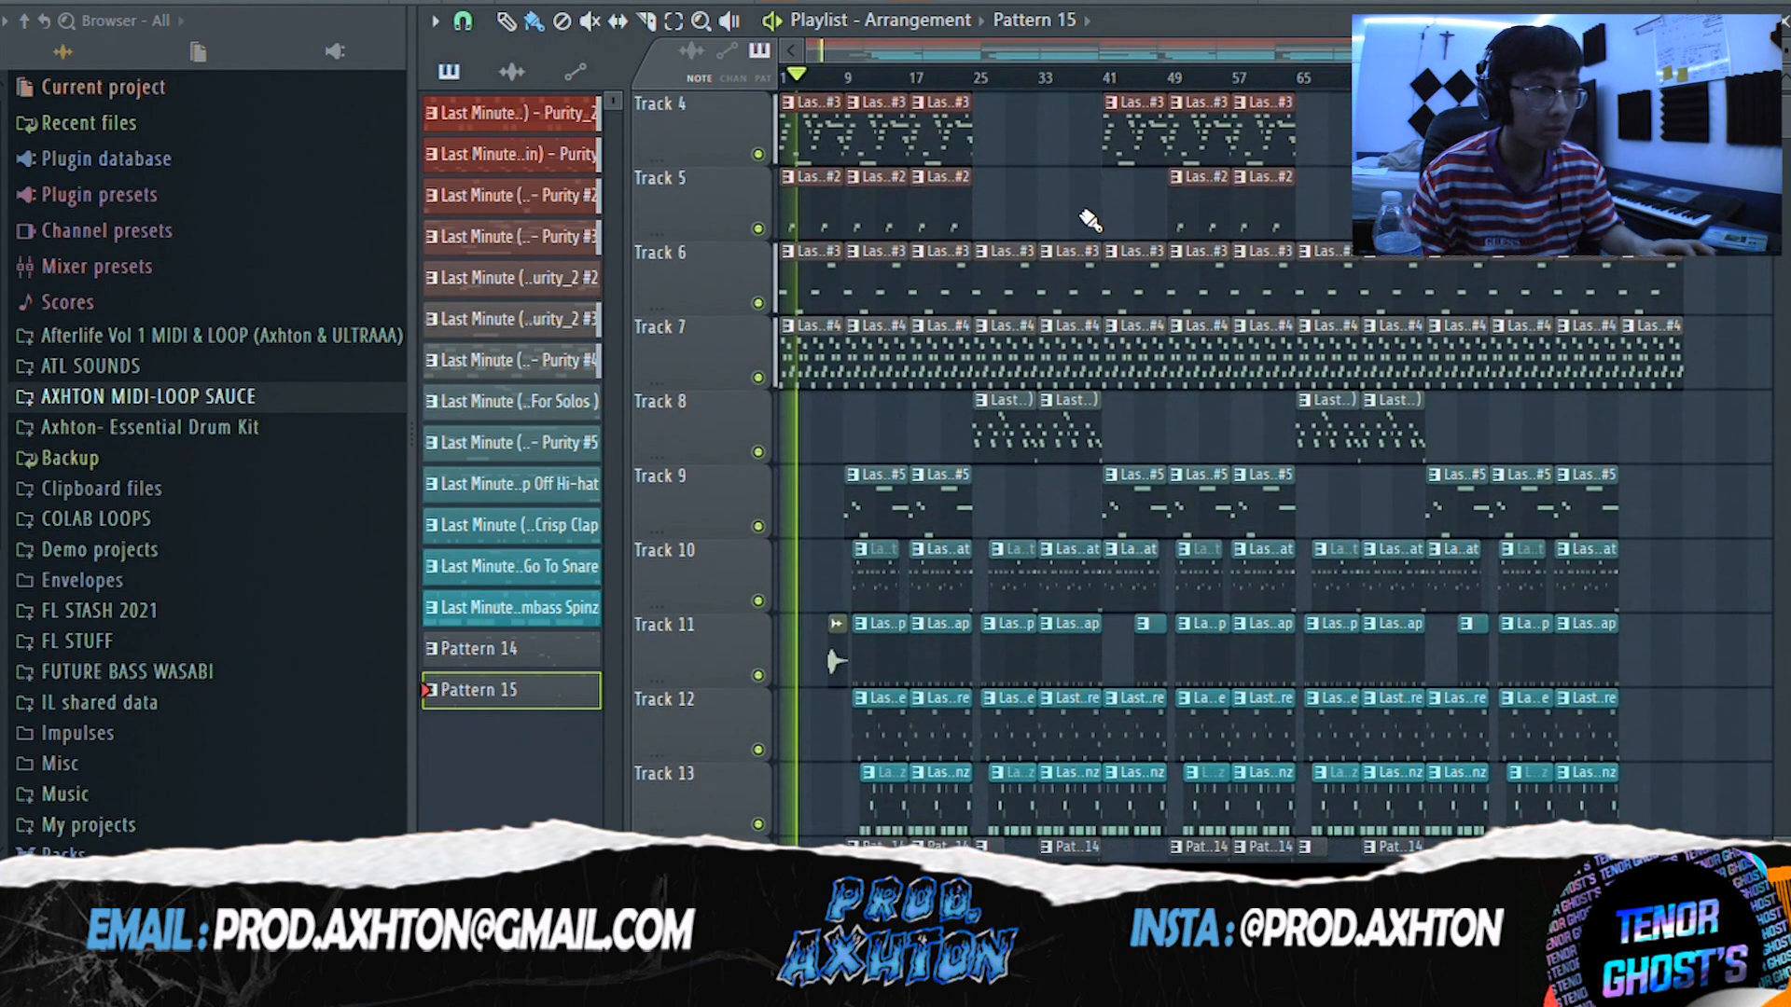
scroll(1089, 220, down, 1)
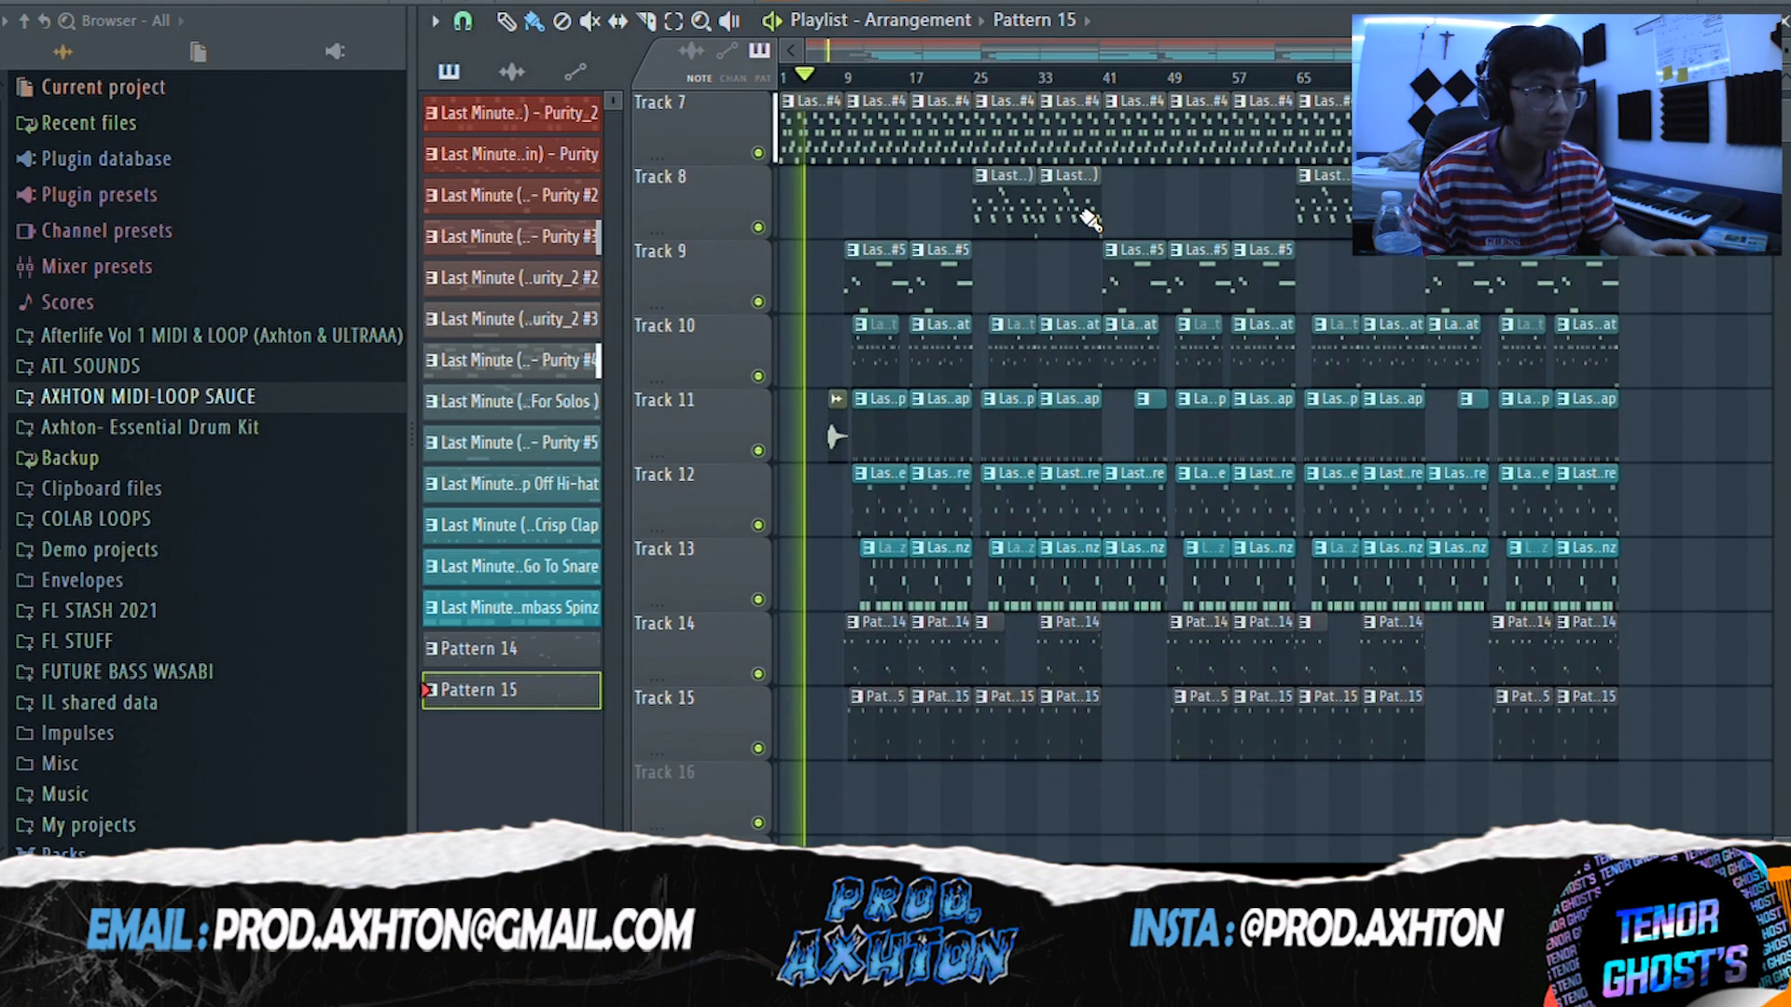
scroll(840, 310, up, 3)
scroll(840, 310, down, 2)
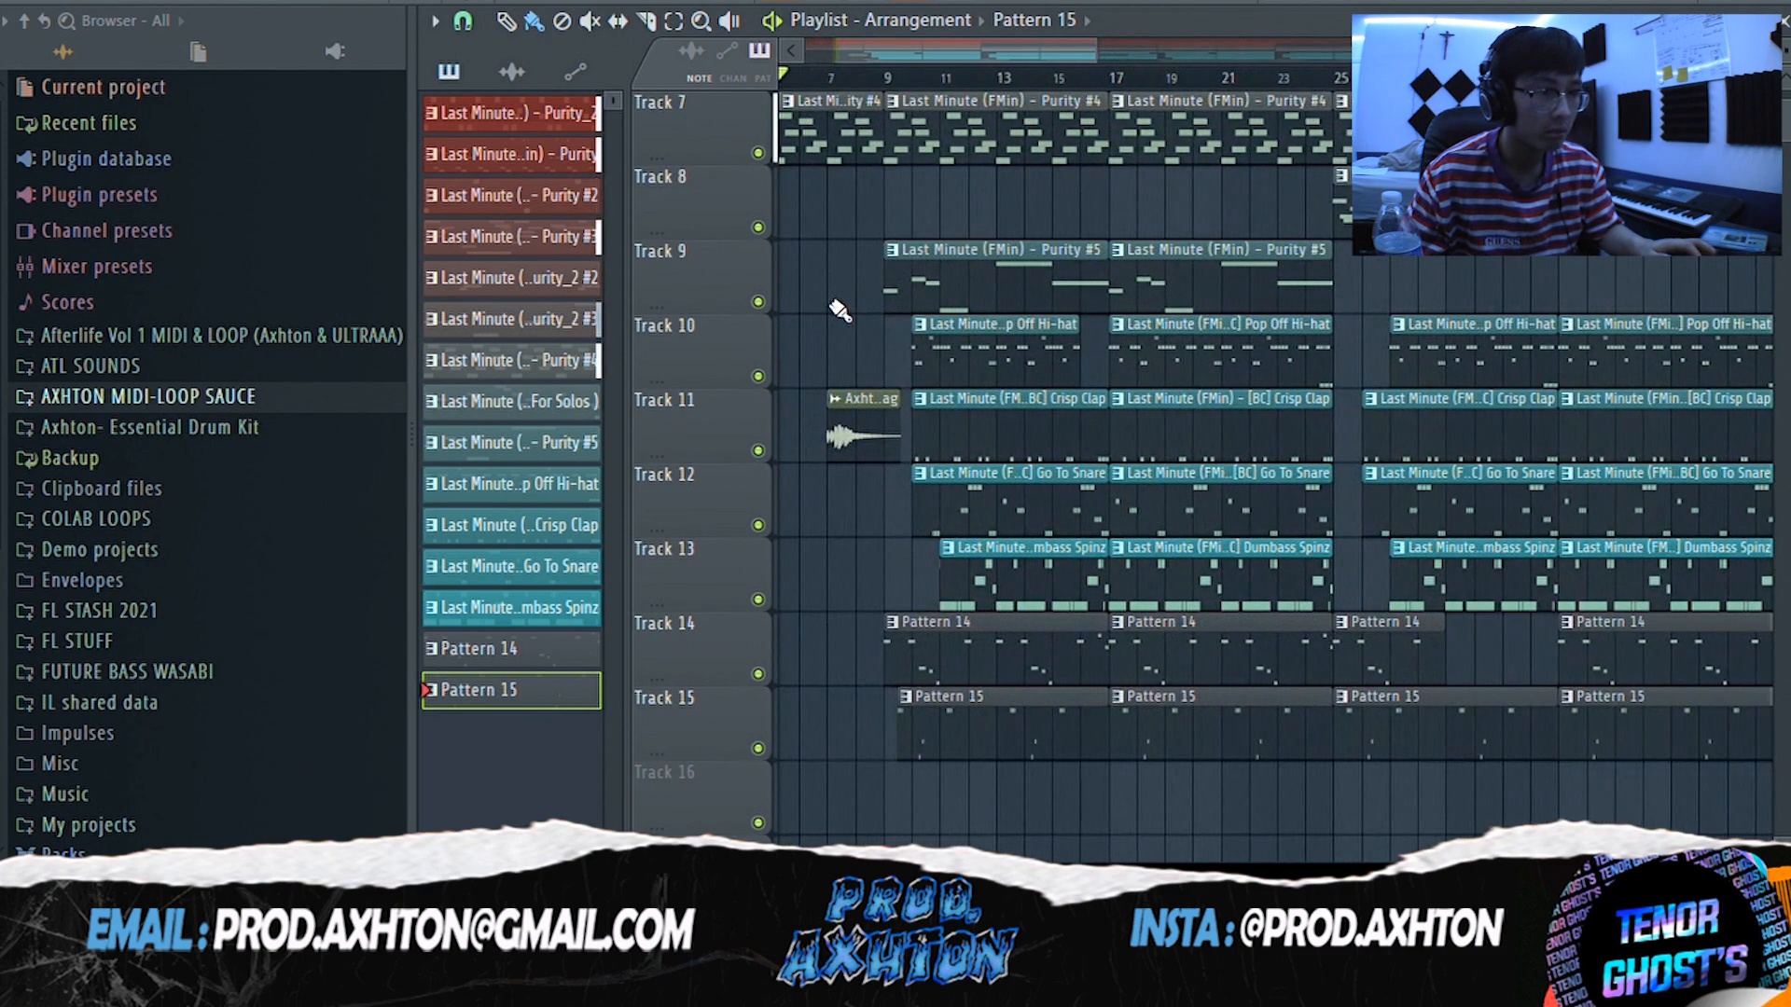
scroll(958, 283, up, 5)
scroll(959, 282, up, 1)
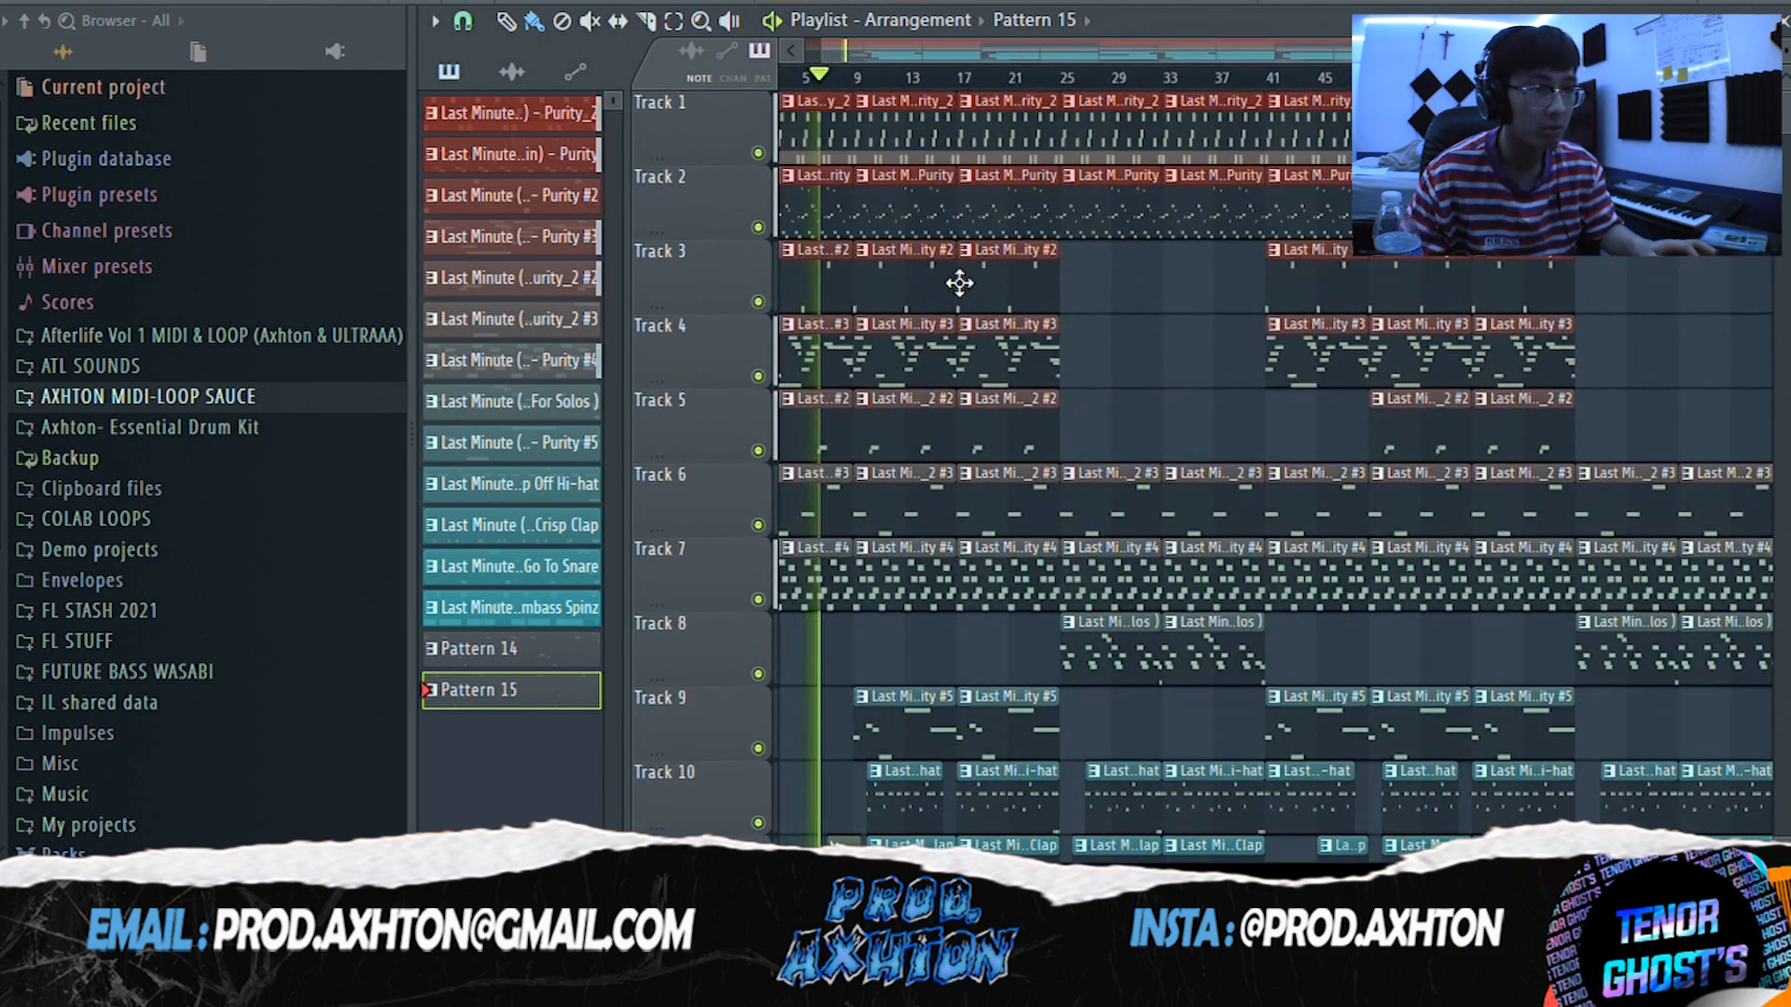
drag(1779, 54, 1780, 37)
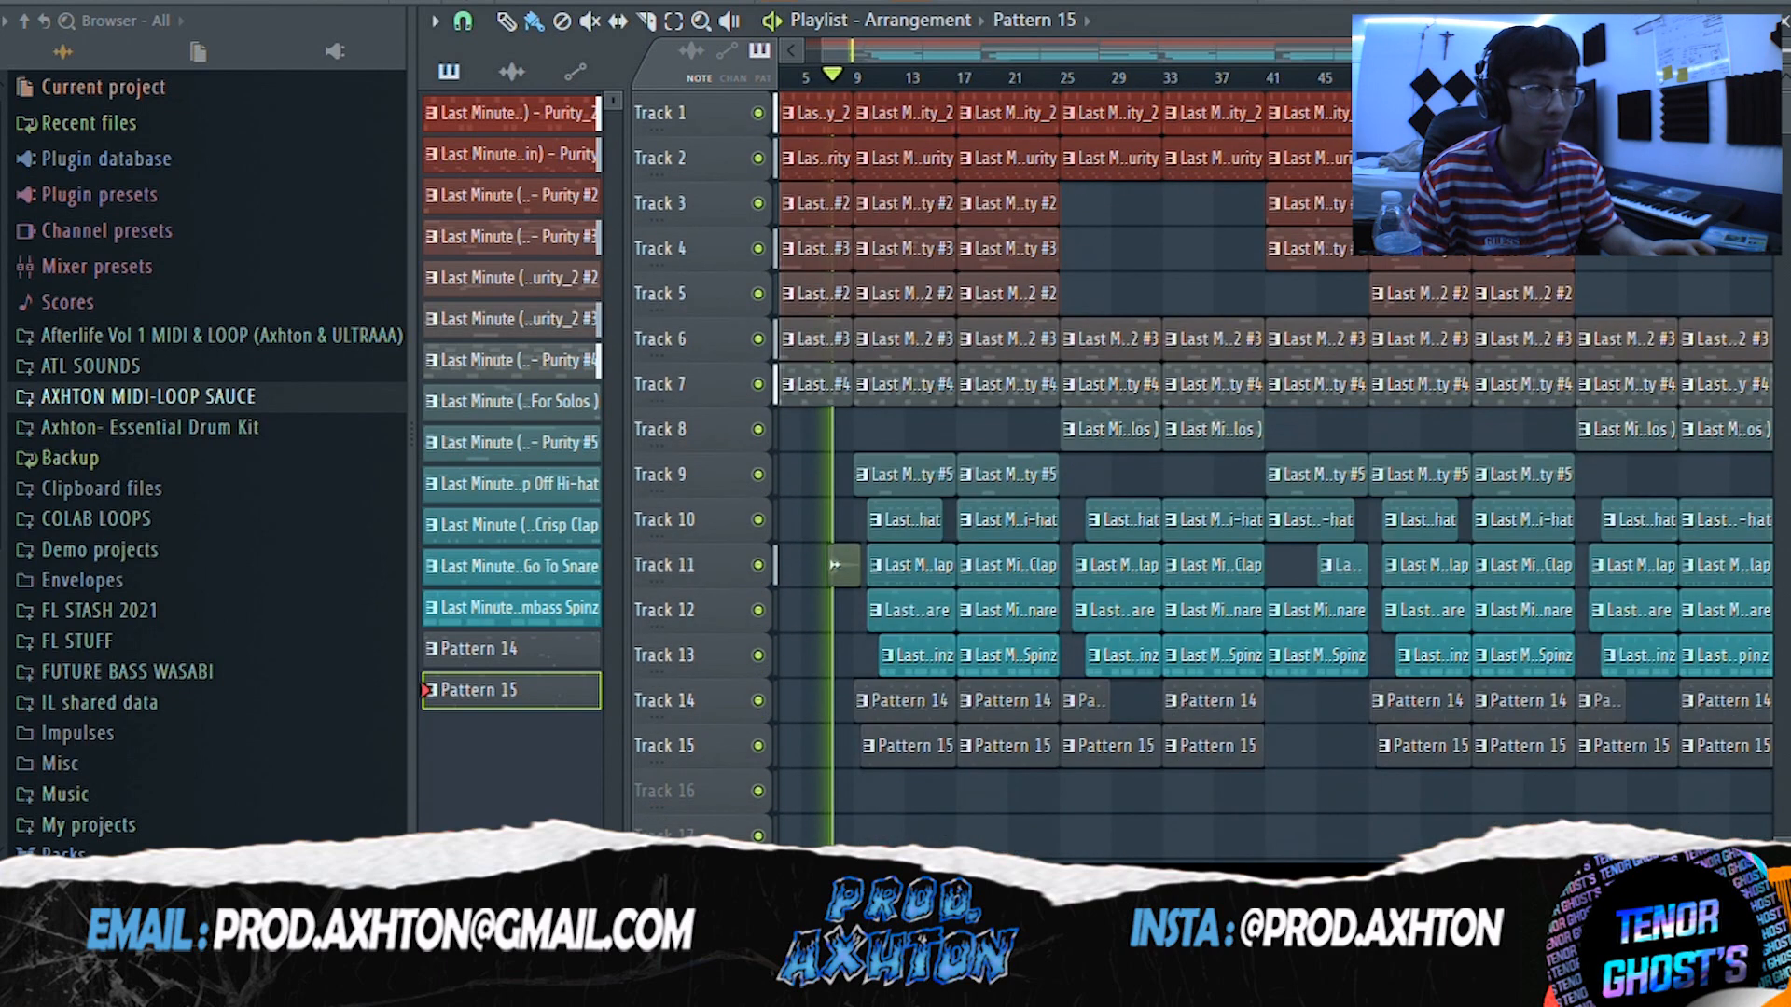